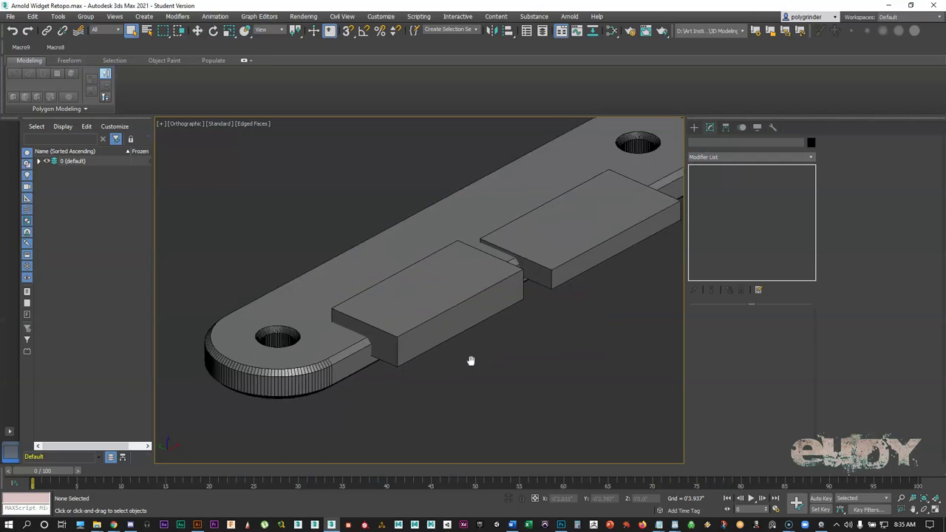
Convert Box002 to an editable poly and select all 12 of its edges.
left_click(414, 292)
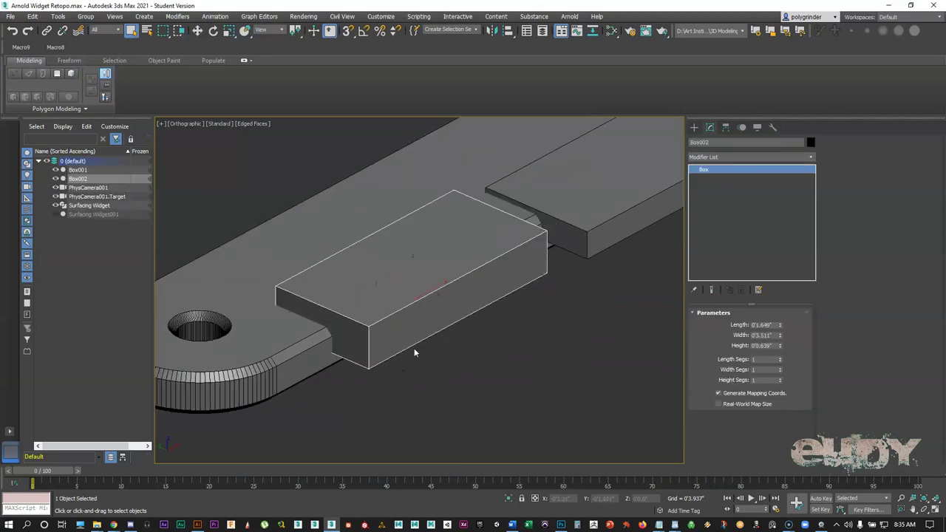
right_click(434, 259)
mouse_move(473, 361)
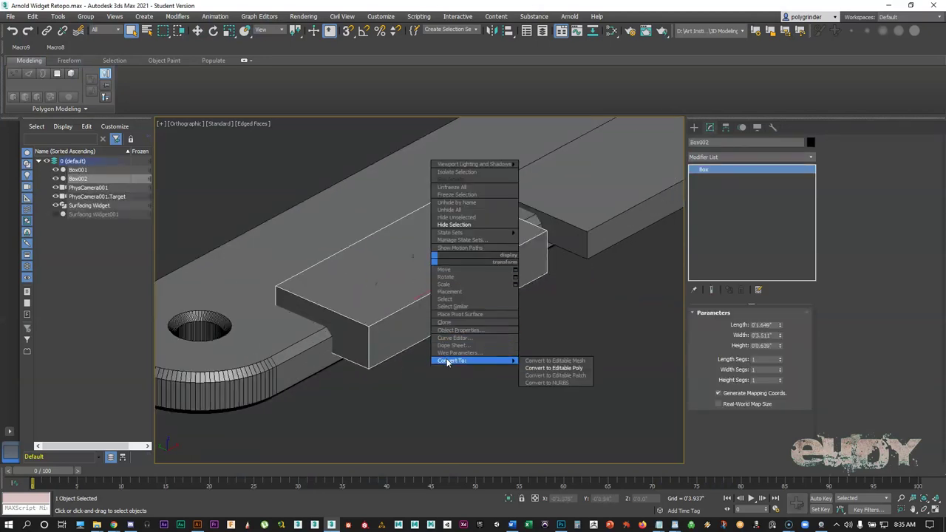
left_click(555, 368)
left_click(736, 324)
left_click_drag(214, 140, 648, 419)
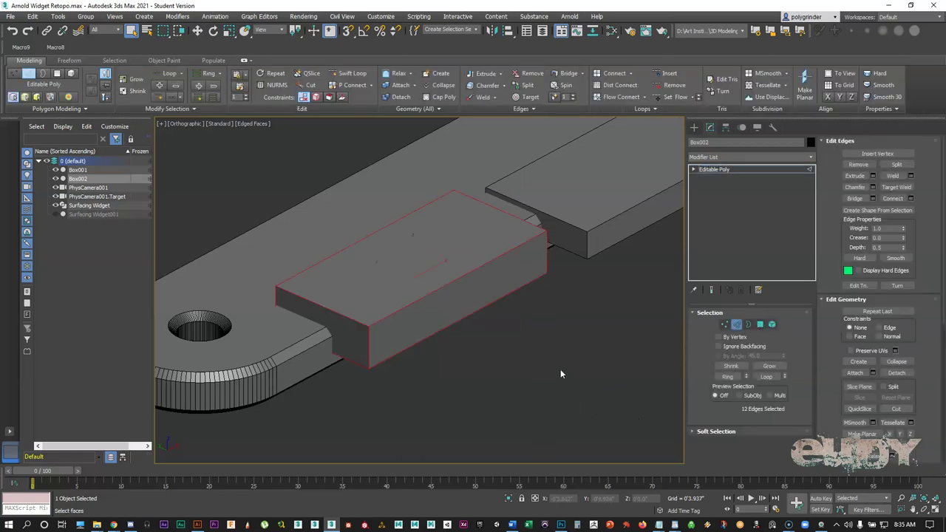
Chamfer the selected edges by 0'0.104" with 1 segment and zoom in on a corner.
left_click(873, 187)
left_click_drag(537, 219, 560, 195)
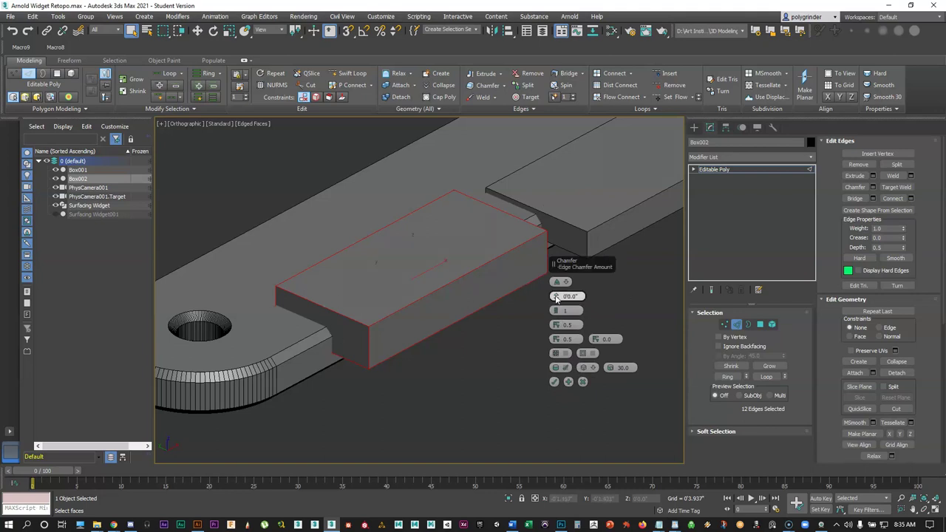
left_click_drag(556, 298, 556, 284)
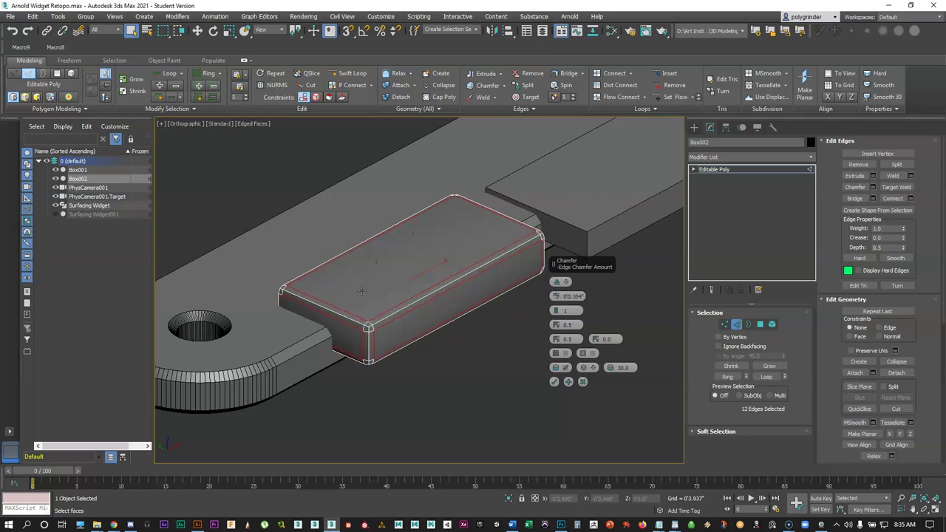
scroll(403, 334, "up", 5)
middle_click_drag(404, 330, 439, 309)
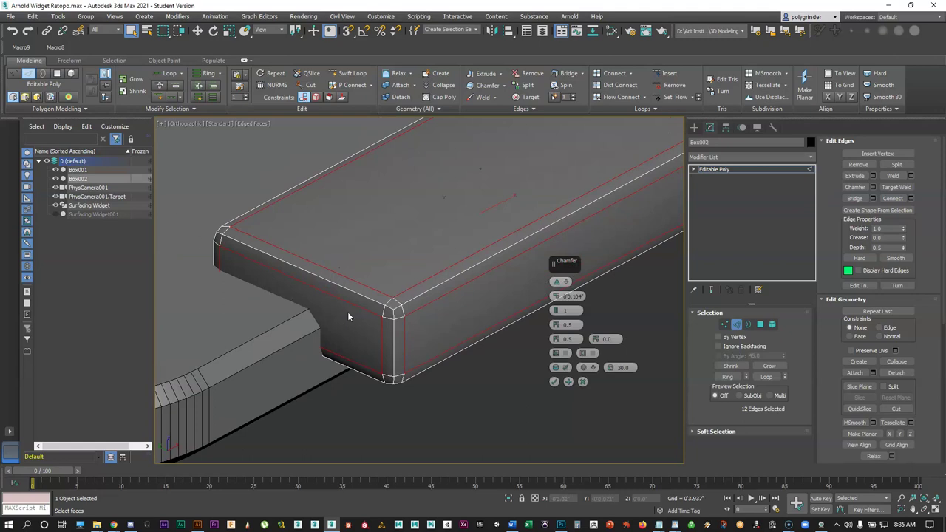
Narrow the Box002 edge chamfer to 0'0.091", try other segment counts, and apply it.
left_click(556, 315)
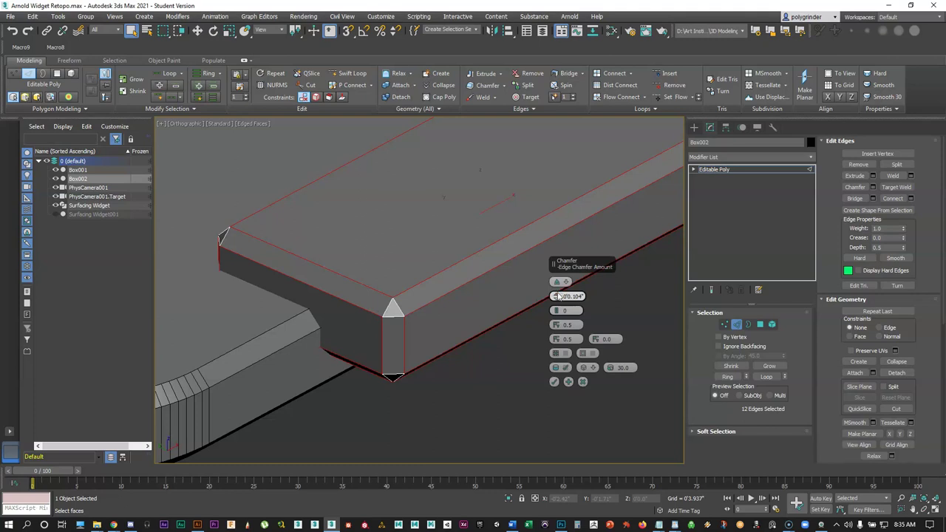
left_click_drag(558, 296, 556, 295)
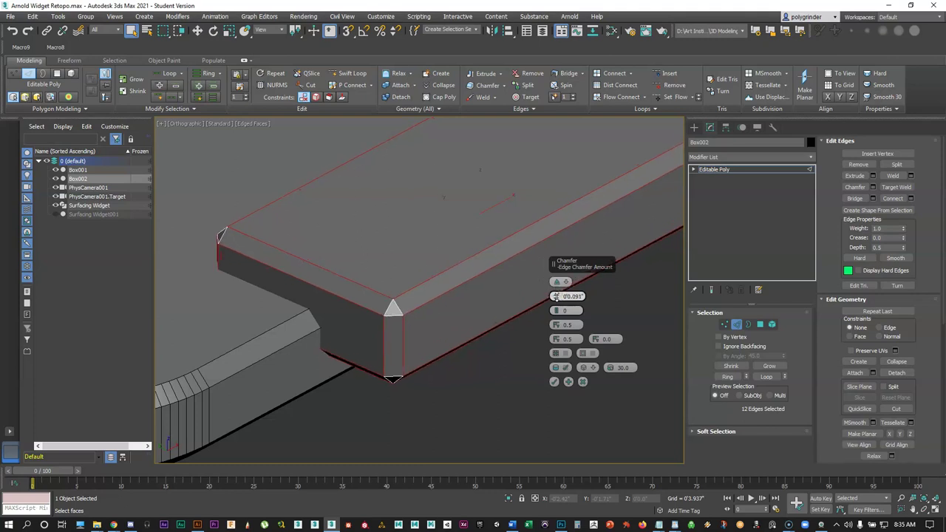
scroll(416, 380, "down", 3)
middle_click_drag(417, 379, 454, 368)
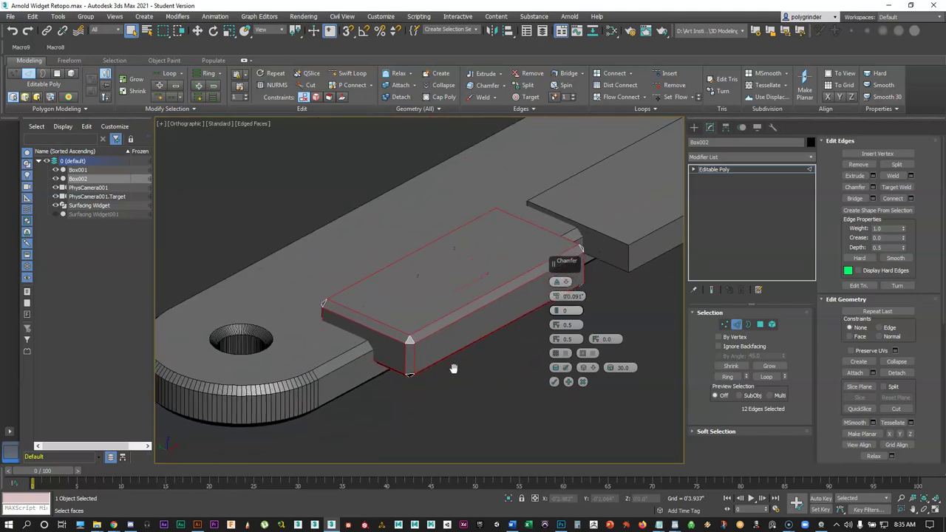
left_click_drag(563, 265, 578, 329)
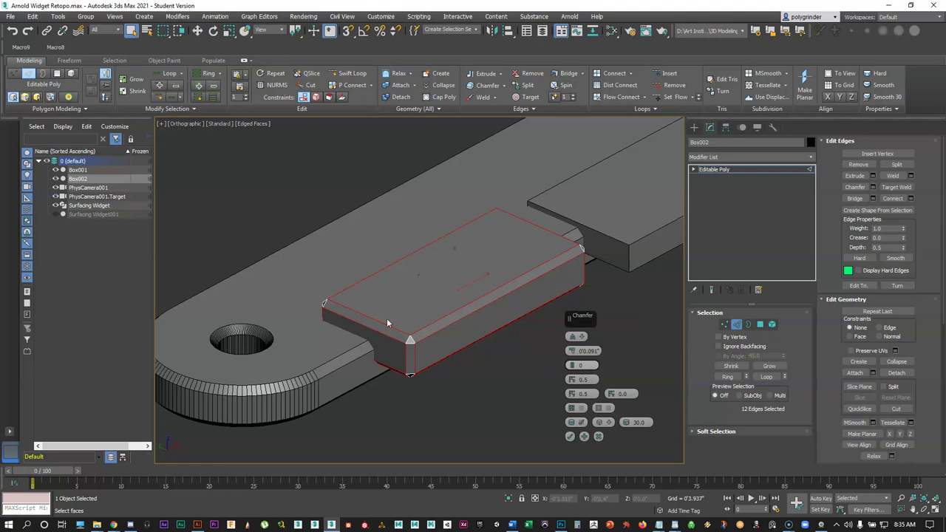
left_click(578, 366)
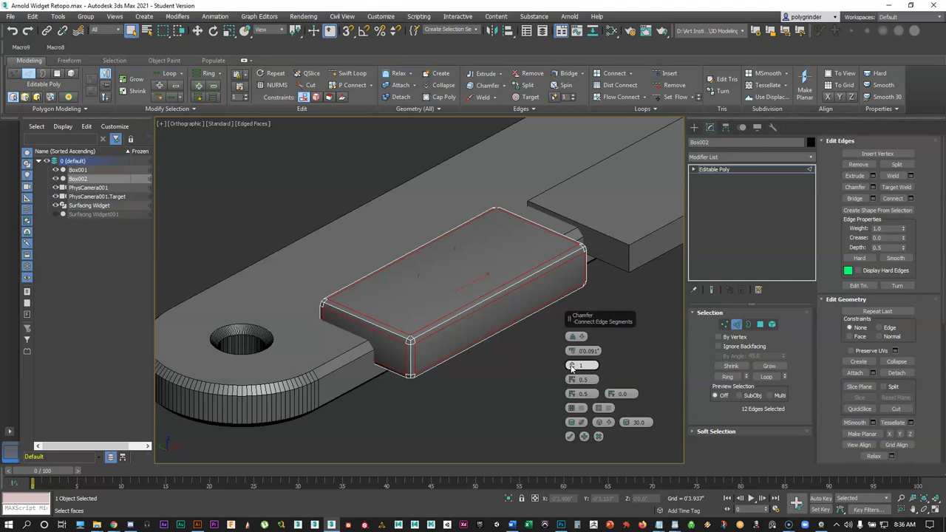
left_click_drag(571, 365, 571, 371)
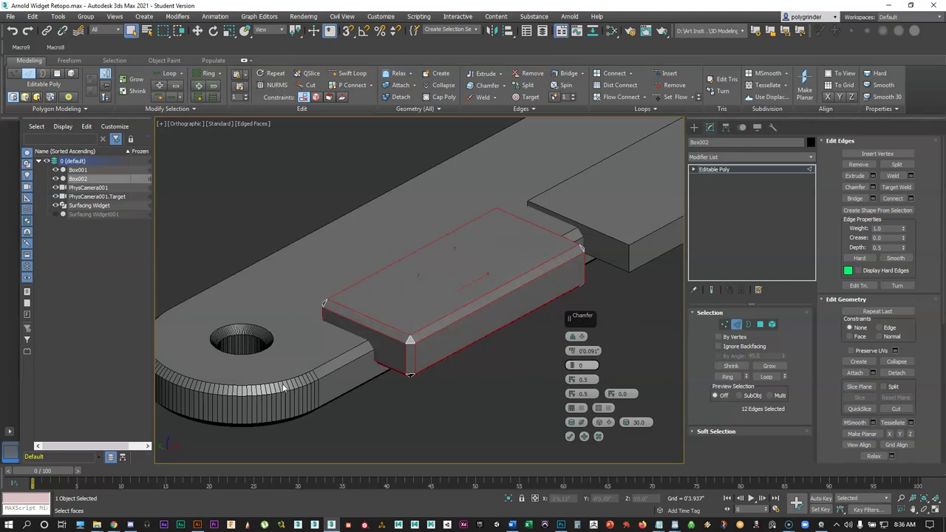
left_click_drag(582, 326, 582, 306)
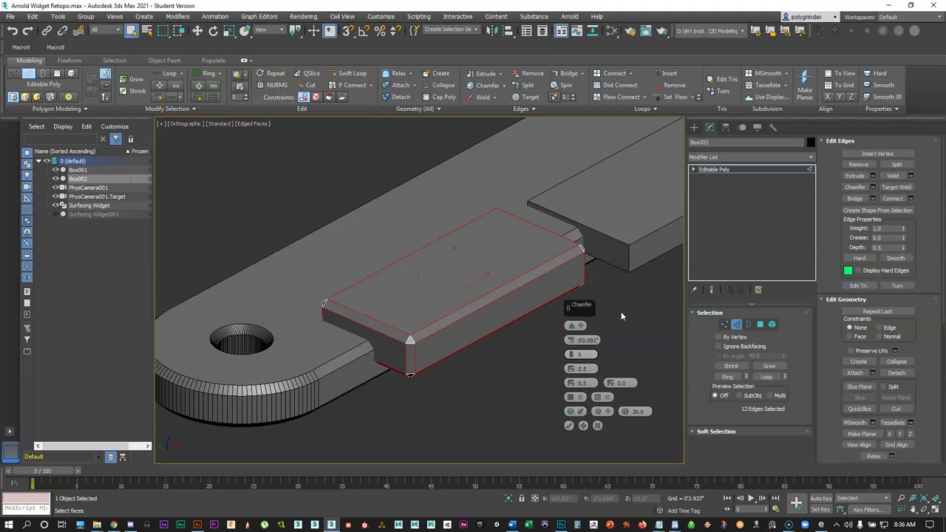
left_click(569, 427)
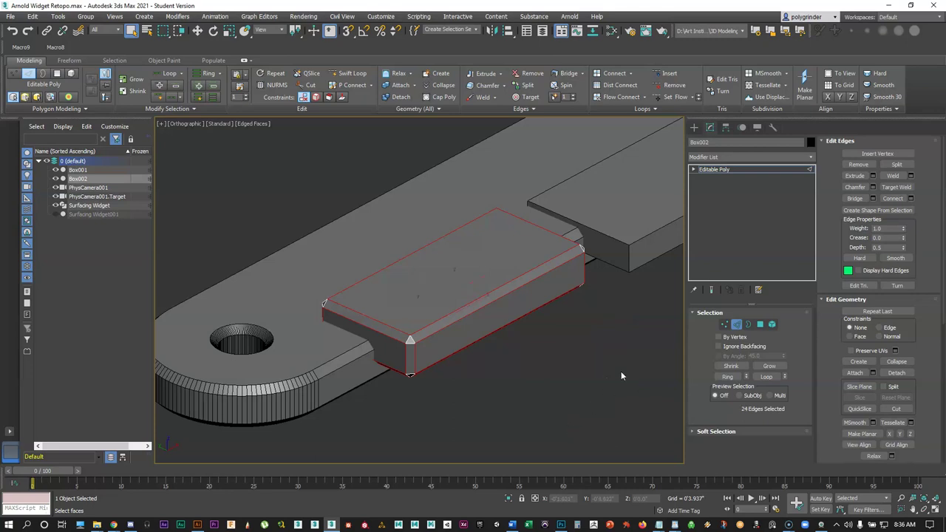
Select the Surfacing Widget and go to its Edit Spline level, briefly previewing the beveled result.
key("6")
left_click(333, 347)
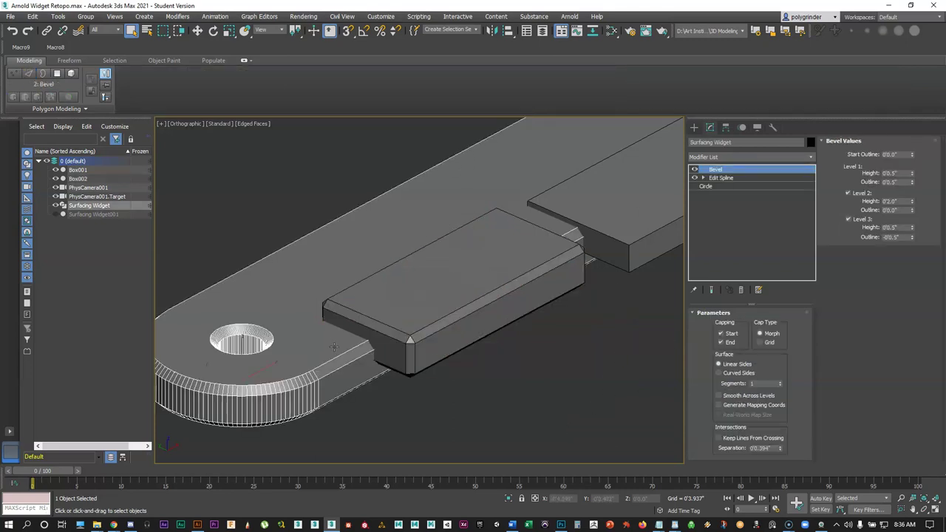
mouse_move(510, 362)
middle_mouse_down()
mouse_move(508, 353)
mouse_move(526, 352)
middle_mouse_up()
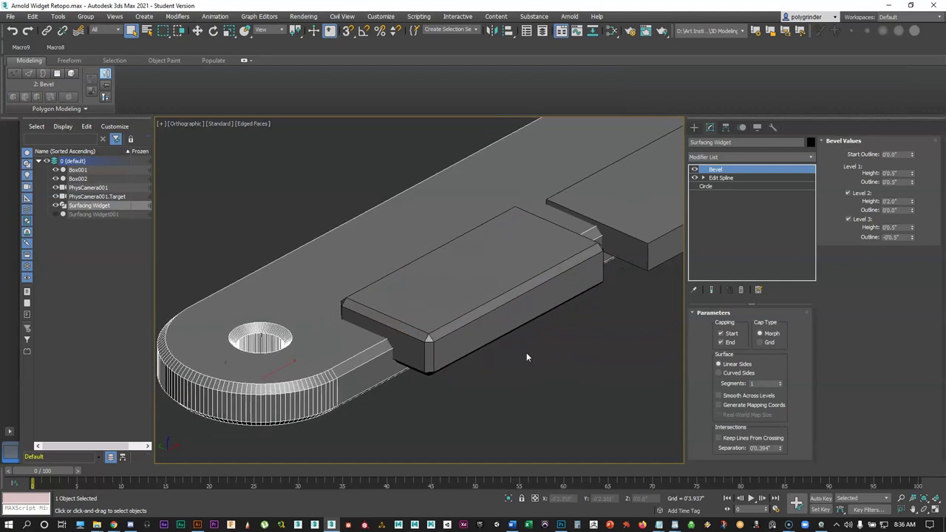
left_click(722, 179)
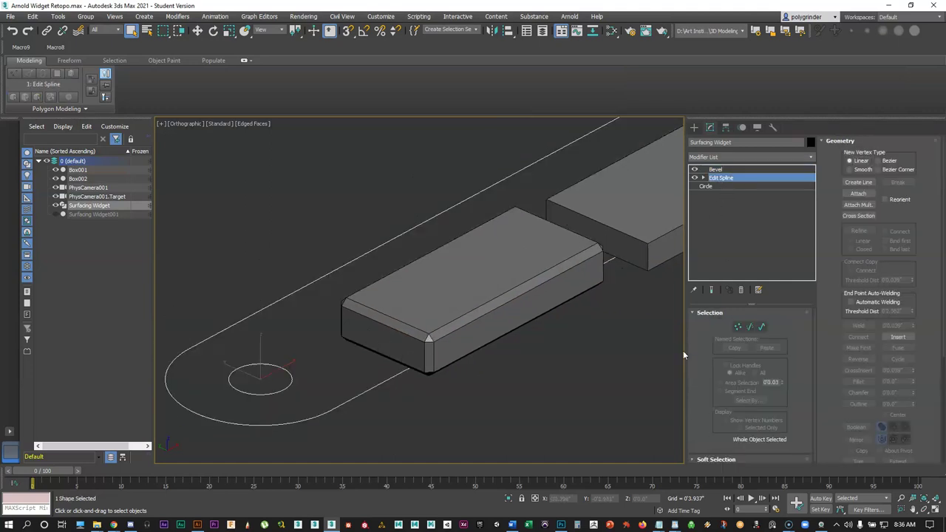
left_click(711, 290)
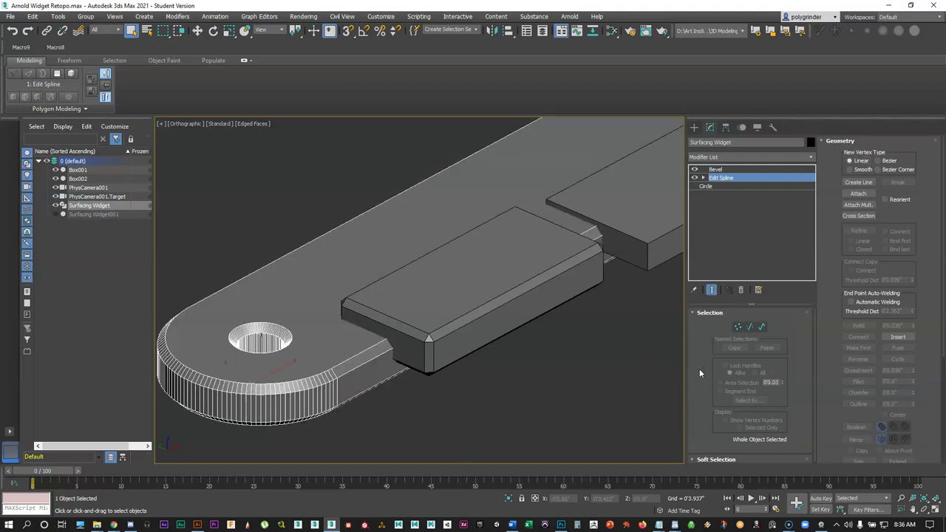
left_click_drag(705, 384, 706, 348)
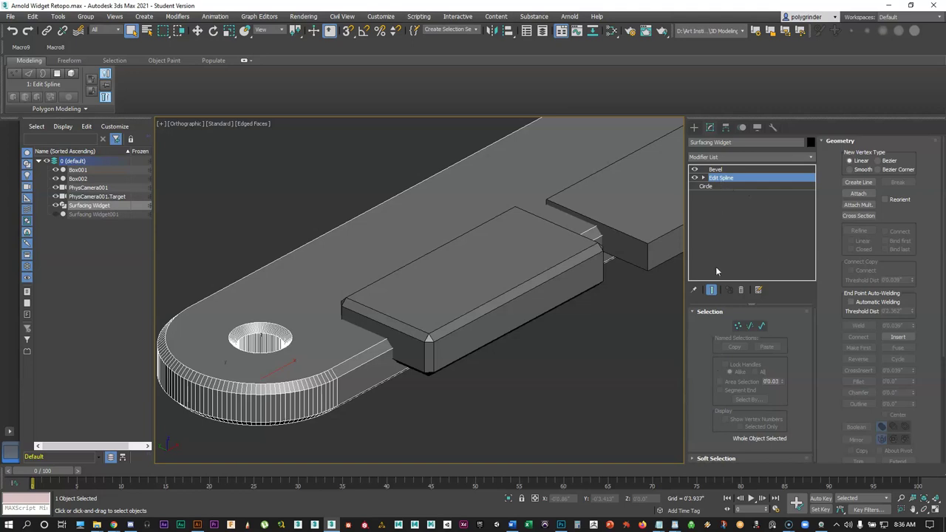
left_click(711, 290)
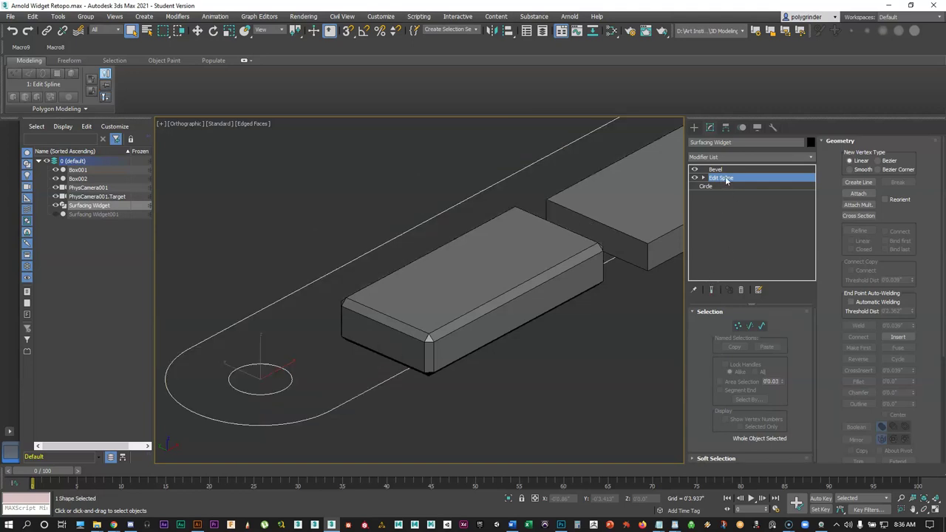
Collapse the stack to Edit Spline into an Editable Spline and show its Interpolation settings.
right_click(726, 181)
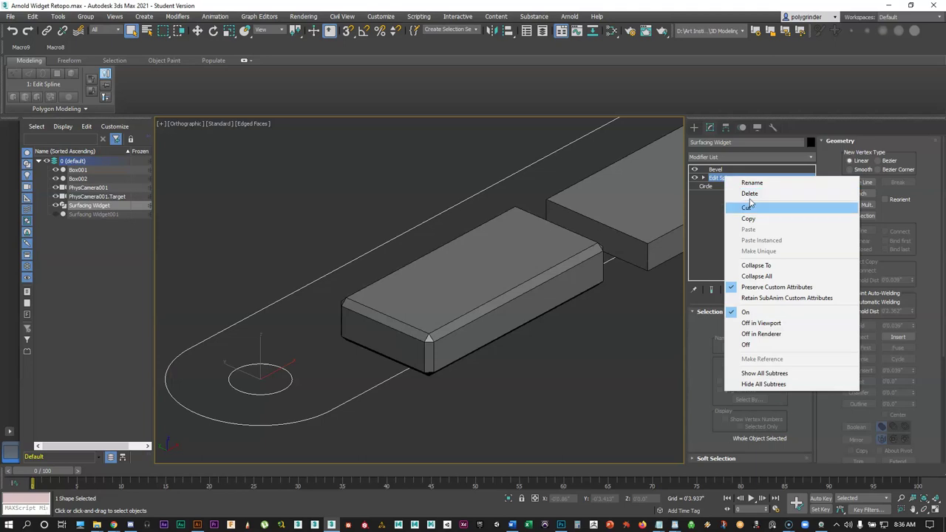
left_click(757, 266)
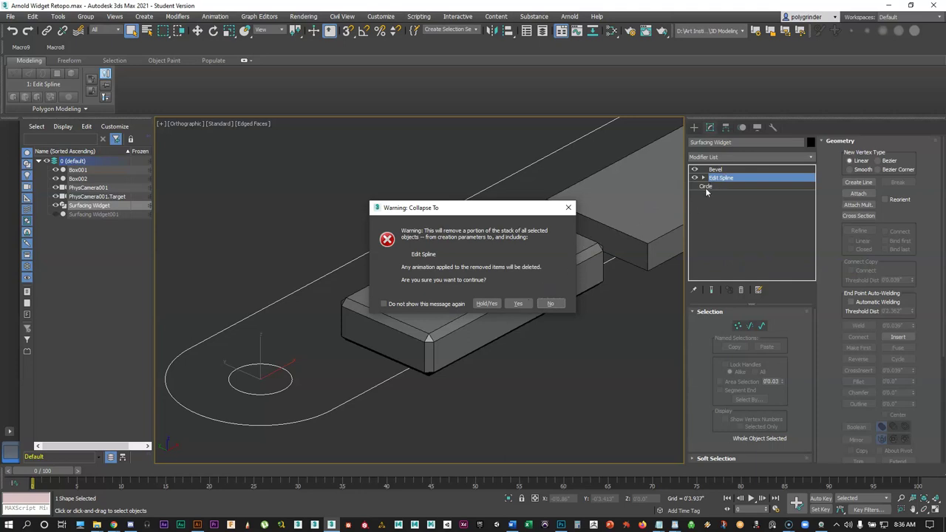
left_click(517, 304)
left_click(729, 178)
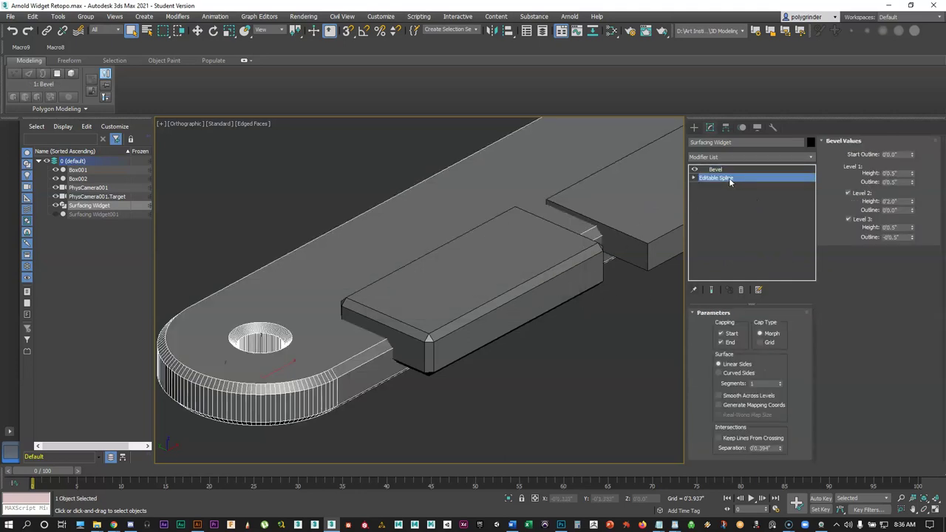
left_click(717, 324)
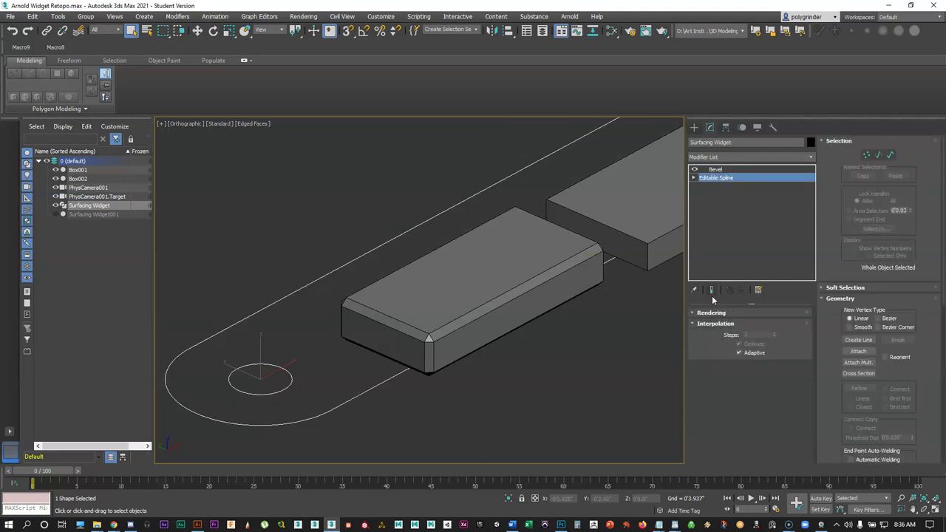
Show the beveled result, turn off Adaptive interpolation and raise the spline steps to 6.
left_click(711, 290)
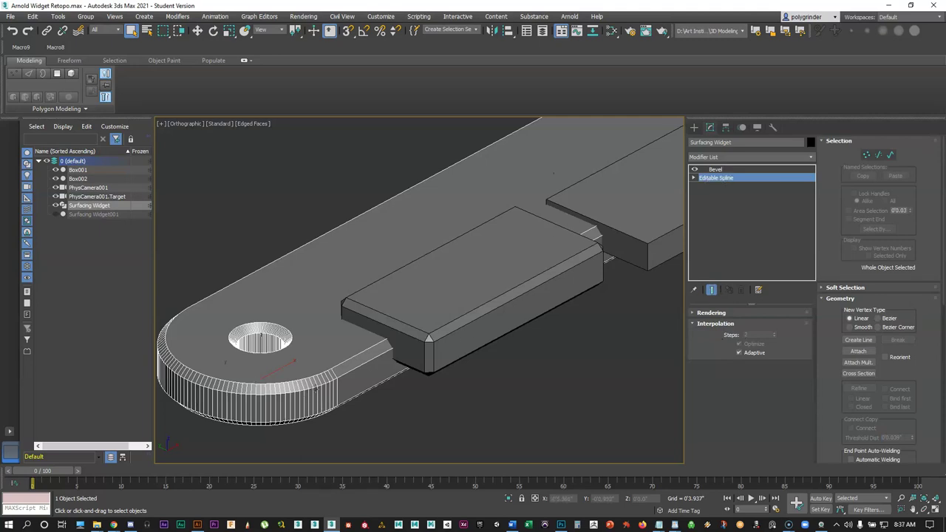
left_click(740, 354)
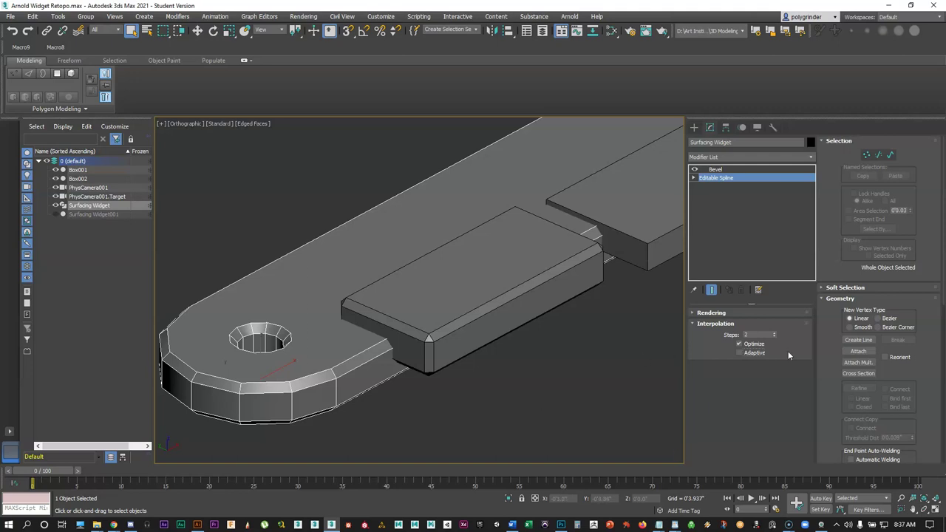
left_click(774, 333)
left_click(774, 333)
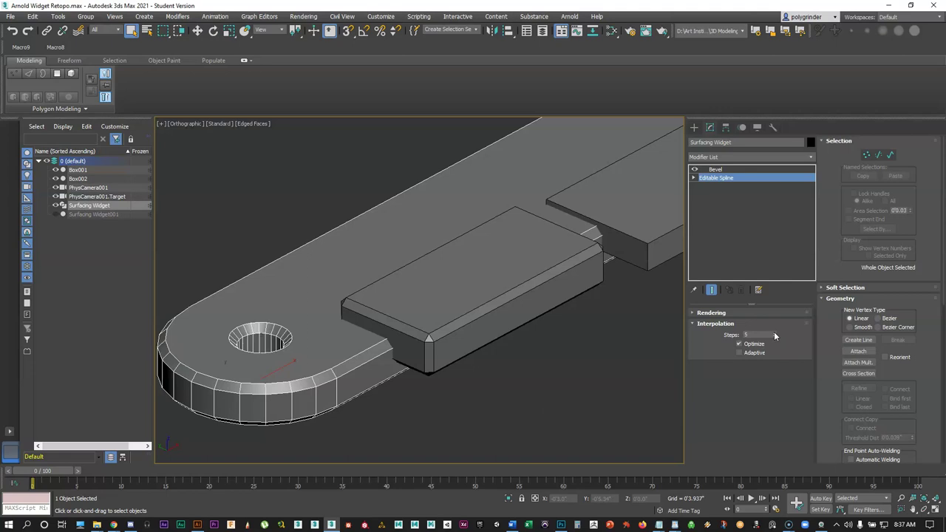
left_click(774, 334)
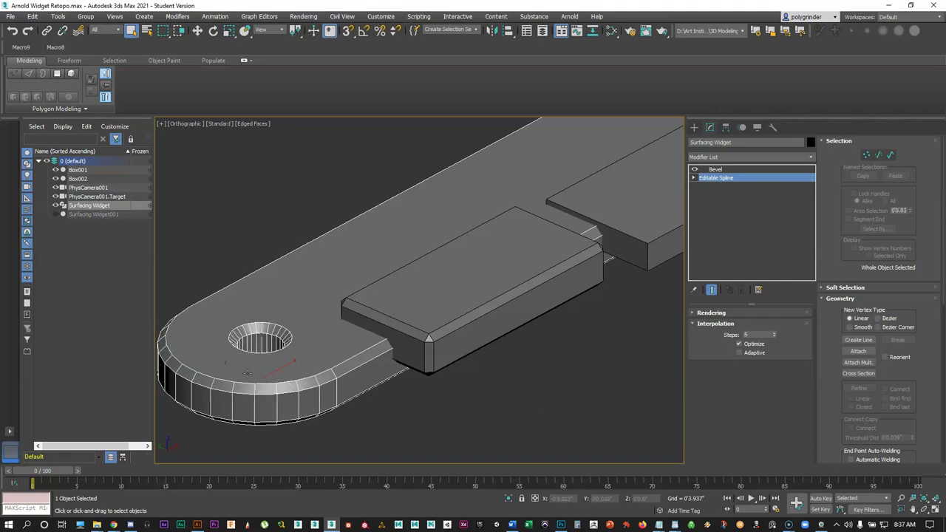
Inspect the shaded plate with edges, then show the three-level Bevel settings (0.5, 2.0, 0.5).
key("F4")
mouse_move(254, 366)
middle_mouse_down()
mouse_move(313, 332)
mouse_move(324, 344)
middle_mouse_up()
scroll(281, 364, "up", 2)
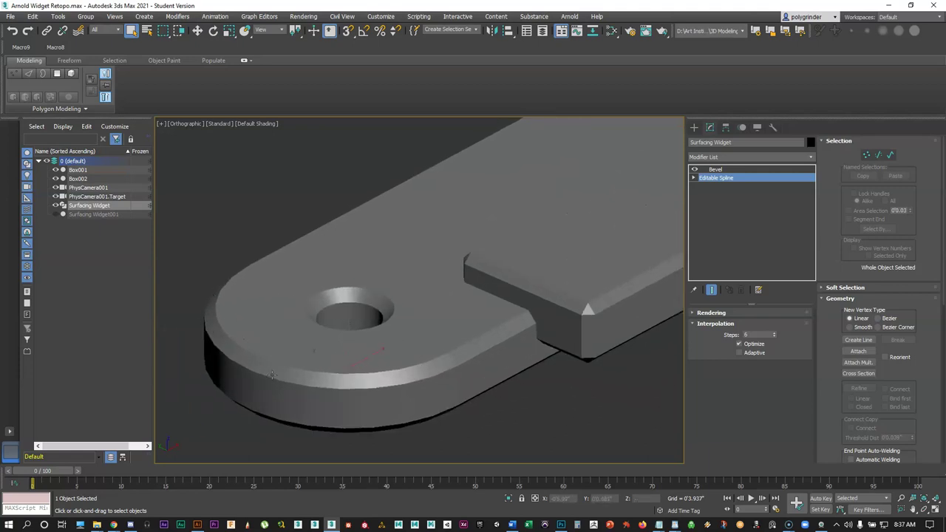
key("F4")
key("F4")
key("F4")
key("F4")
key("F4")
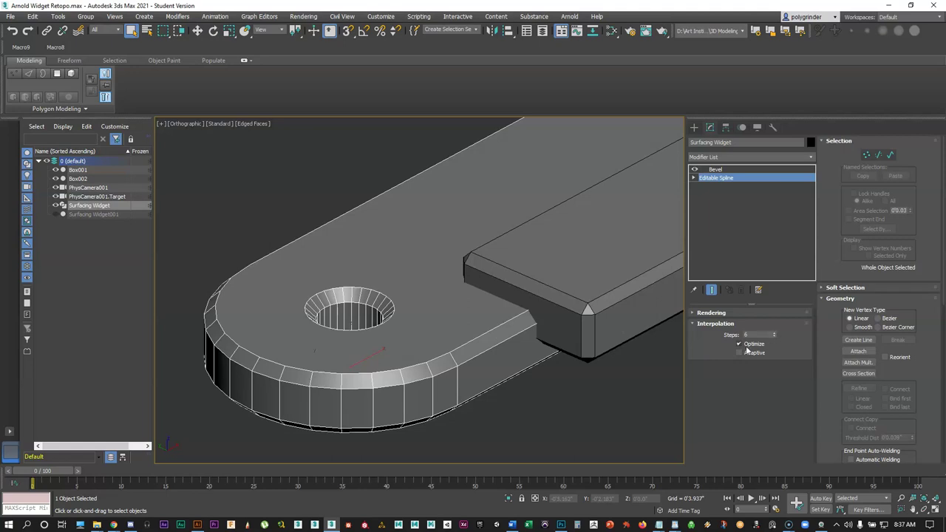
scroll(419, 342, "down", 2)
middle_click_drag(420, 341, 327, 370)
scroll(331, 370, "down", 2)
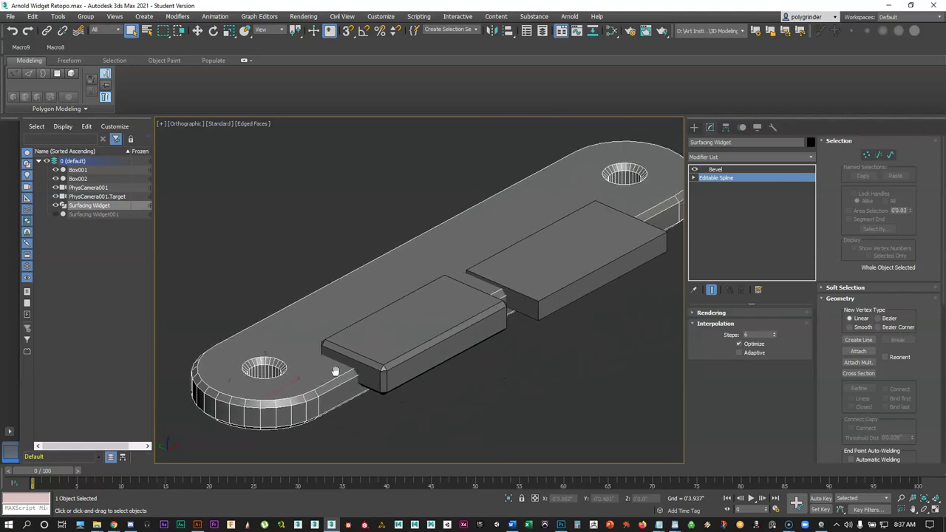
left_click(730, 169)
middle_click_drag(411, 400, 403, 381)
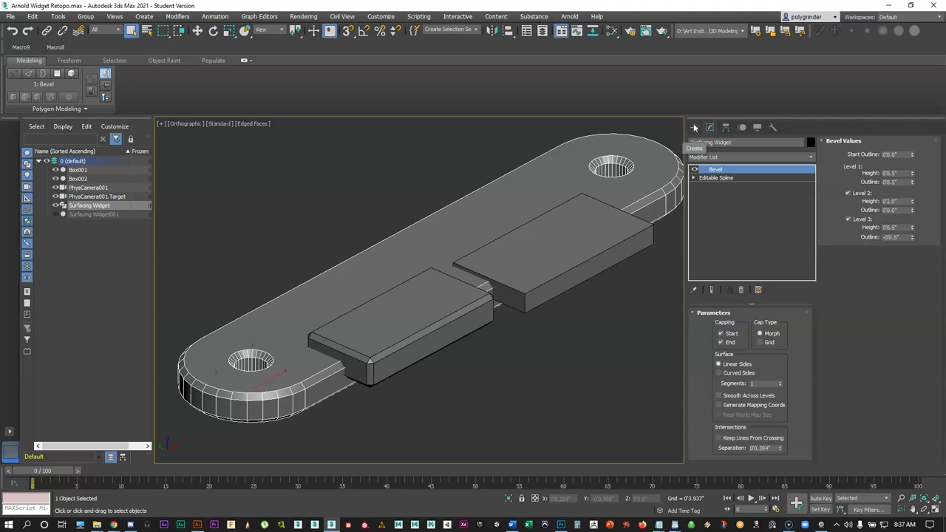
Shift-drag a clone of the widget and name it Surfacing Widget Original.
scroll(363, 310, "down", 4)
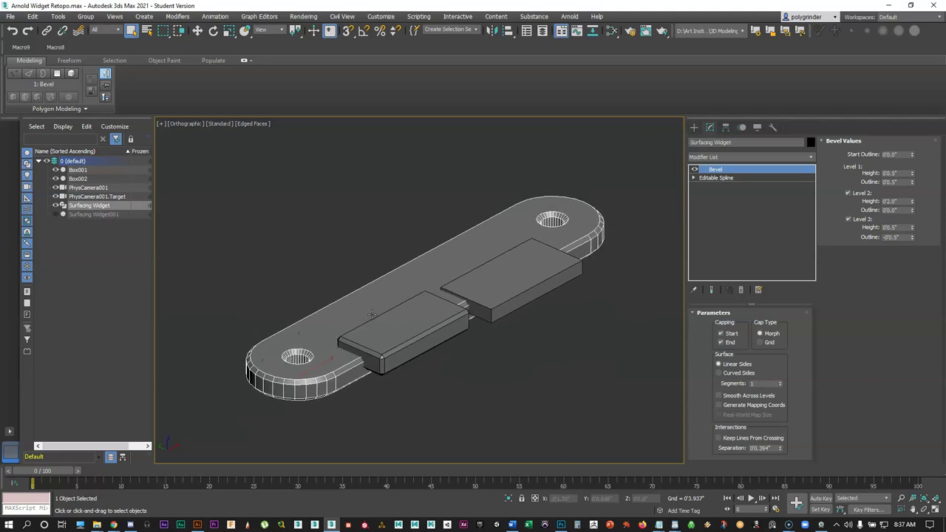
right_click(368, 306)
left_click(377, 319)
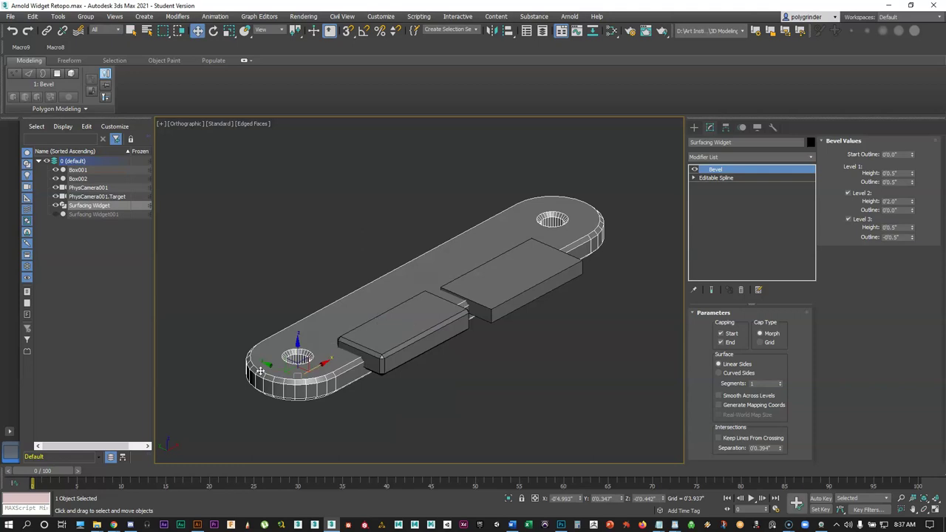
mouse_move(272, 368)
left_mouse_down("shift")
mouse_move(175, 342)
mouse_move(142, 284)
left_mouse_up("shift")
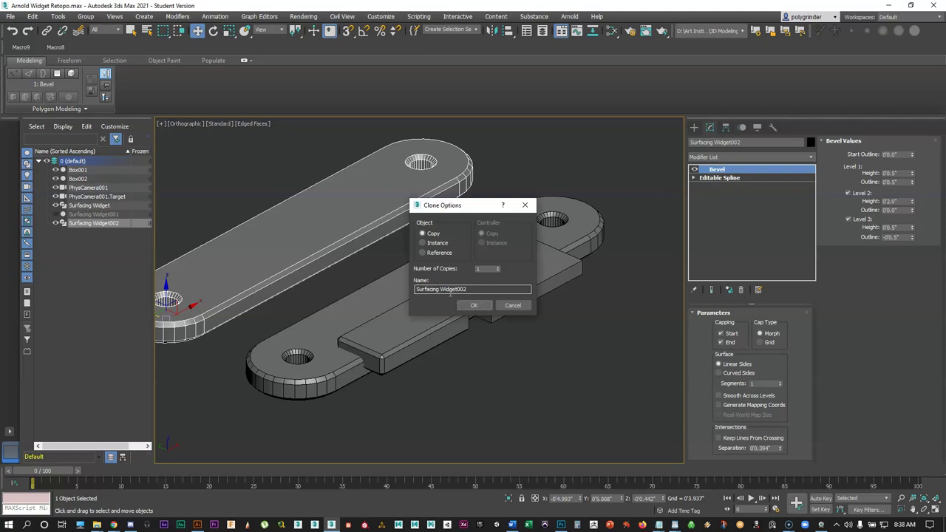
left_click_drag(459, 289, 486, 289)
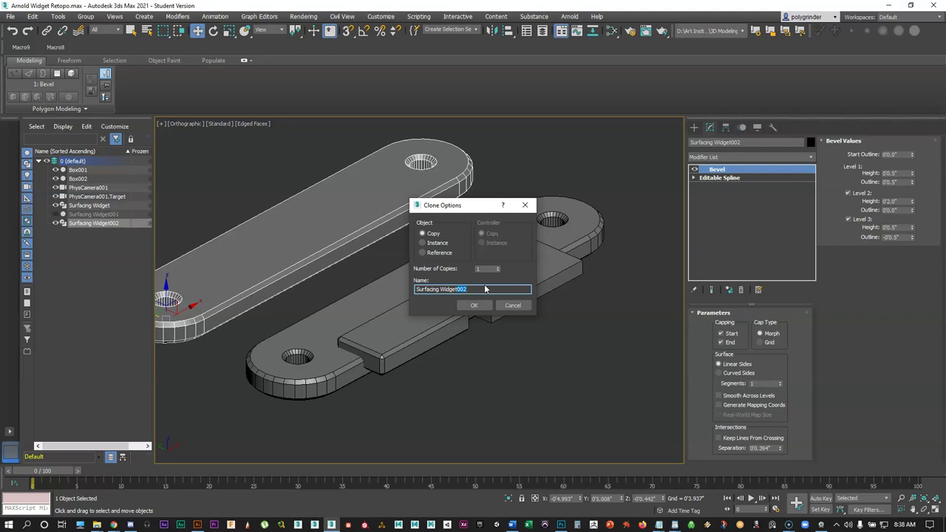
key("BackSpace")
key("Return")
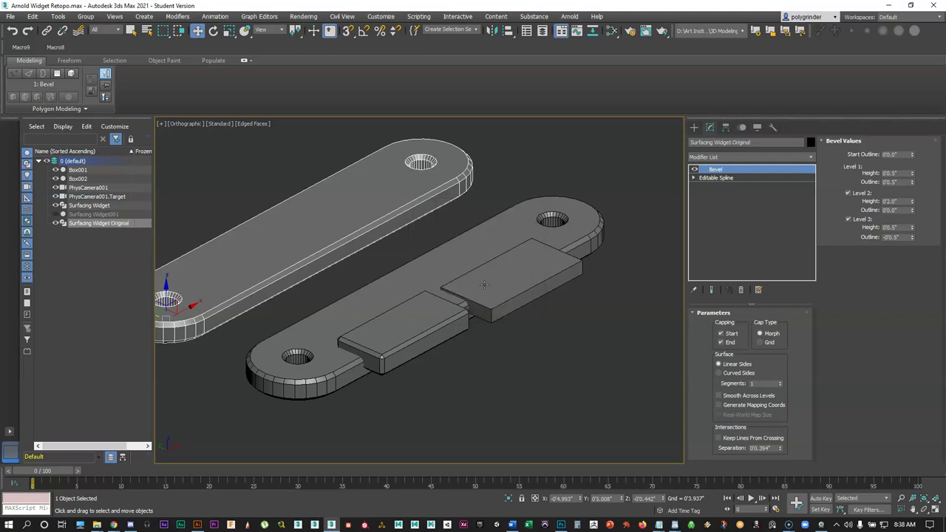
Hide Surfacing Widget Original and reselect the working Surfacing Widget plate.
left_click(55, 223)
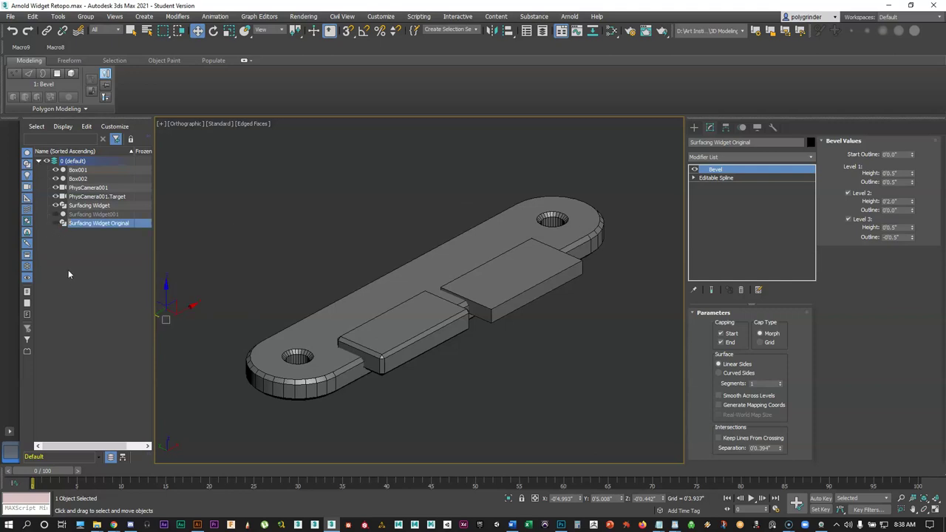
left_click(414, 285)
scroll(518, 366, "up", 4)
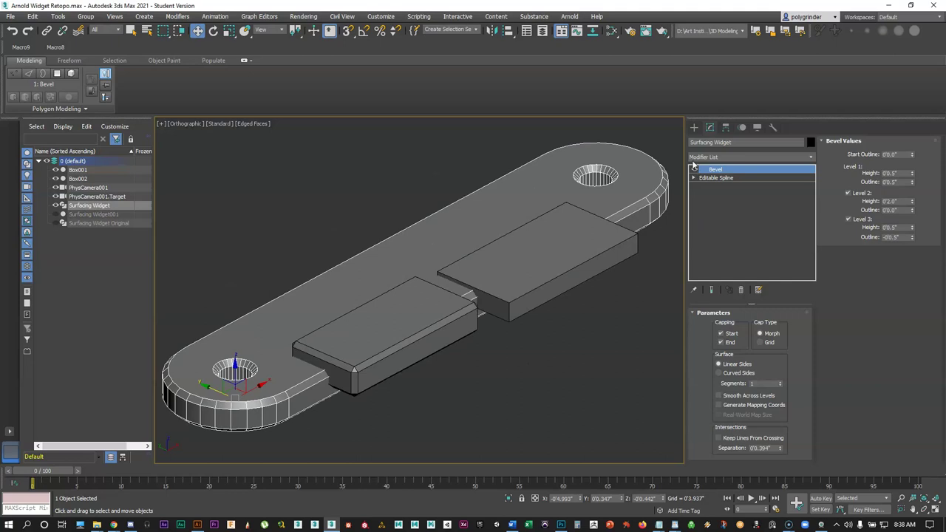
Switch the Create panel to Compound Objects and make Surfacing Widget a Boolean.
left_click(694, 127)
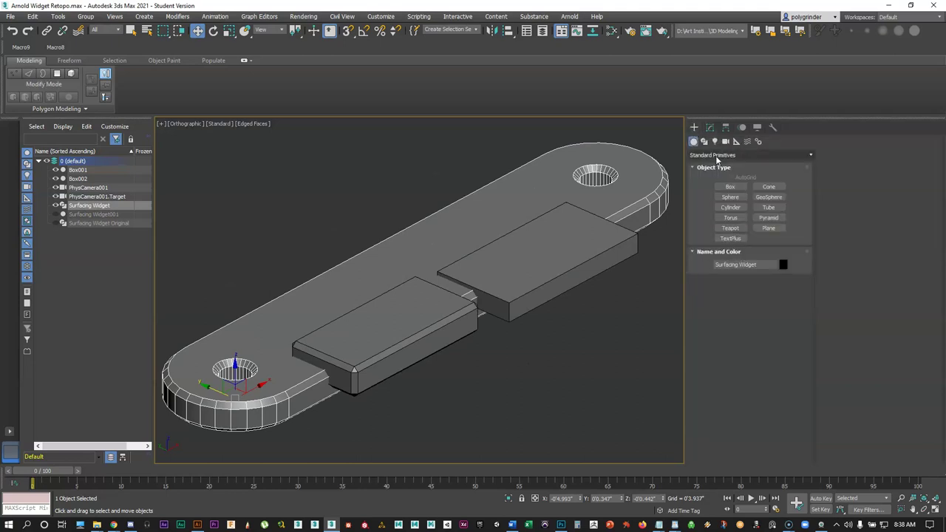
left_click(715, 155)
left_click(714, 173)
left_click(715, 156)
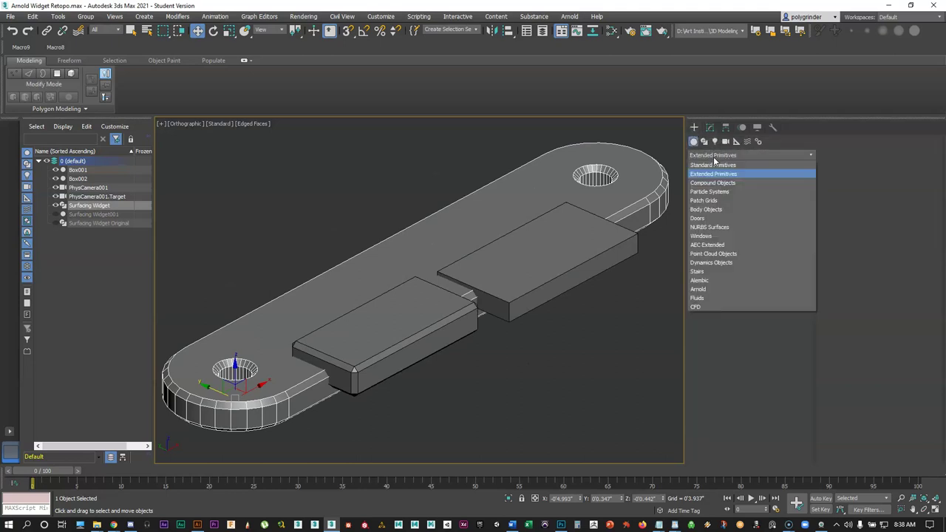
left_click(713, 183)
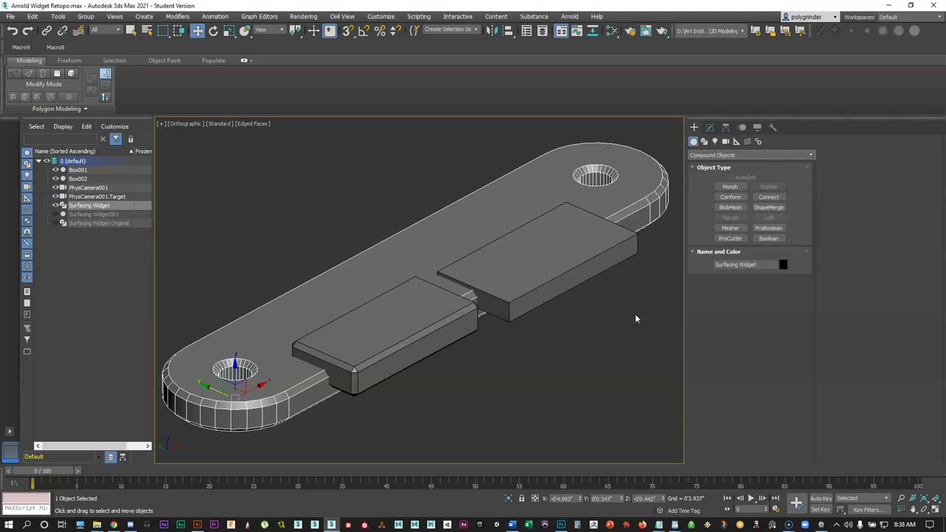
left_click(767, 238)
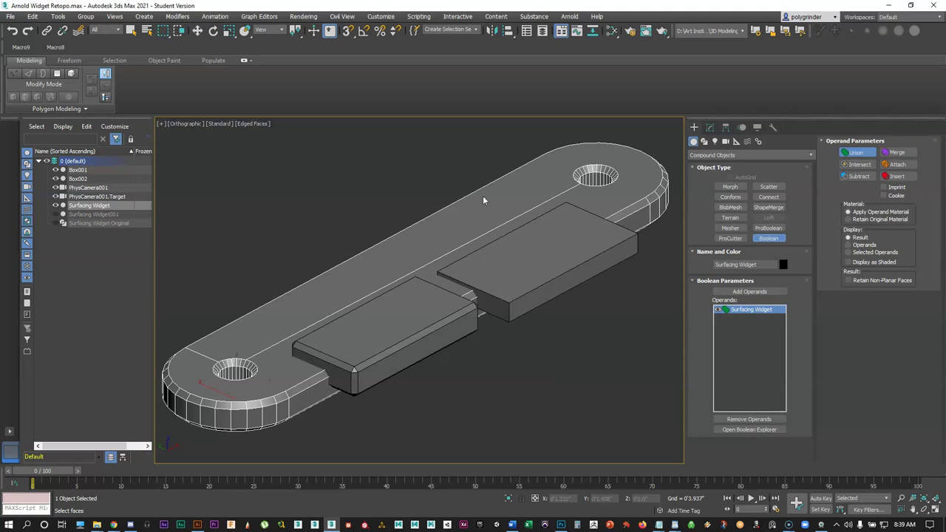
Add Box002 as a Union operand, check the join in X-ray, then undo it.
left_click(859, 153)
left_click(749, 292)
left_click(393, 347)
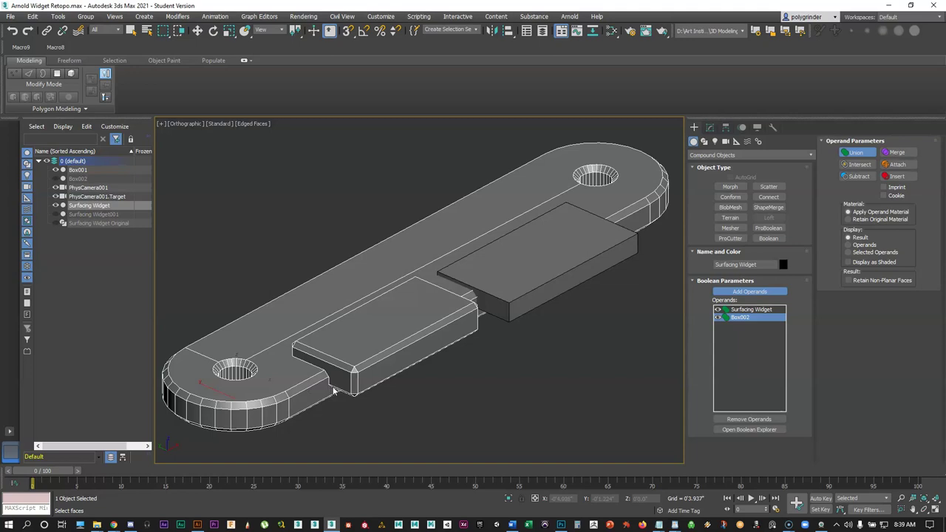
scroll(363, 388, "up", 5)
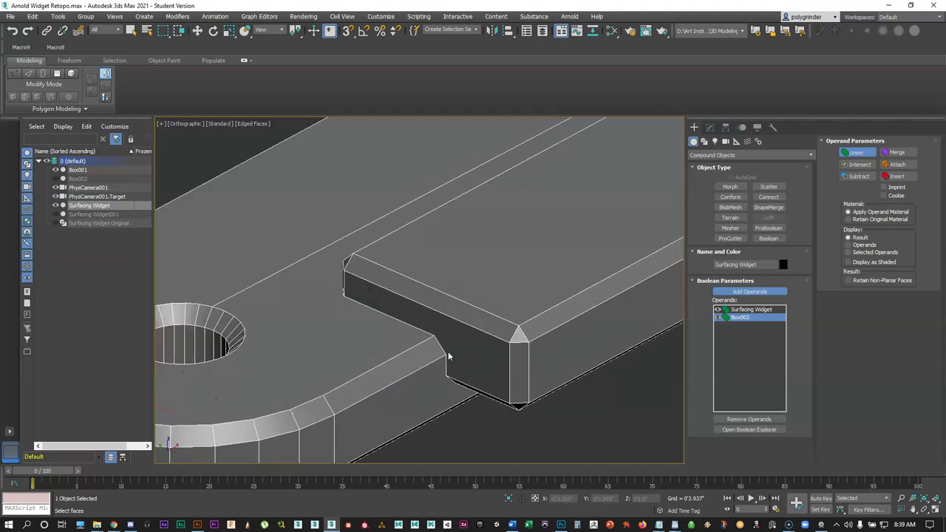
key("alt+x")
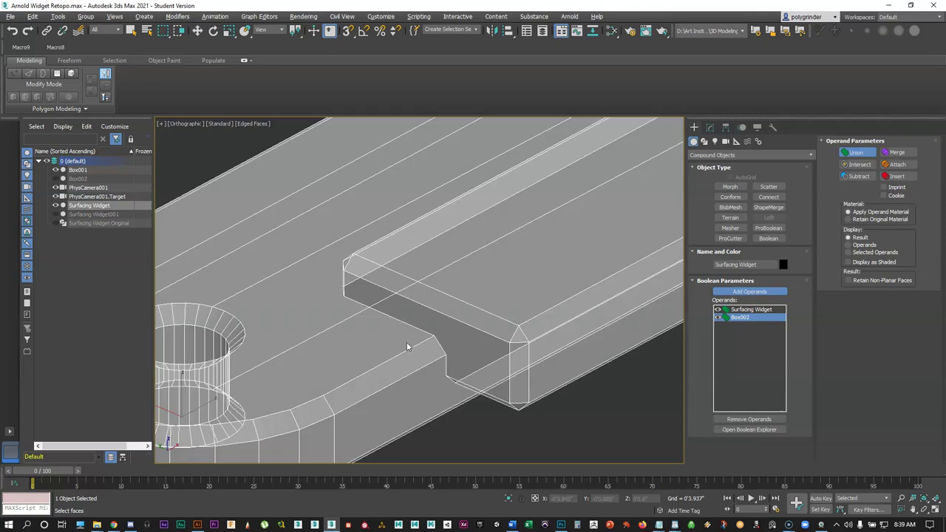
key("alt+x")
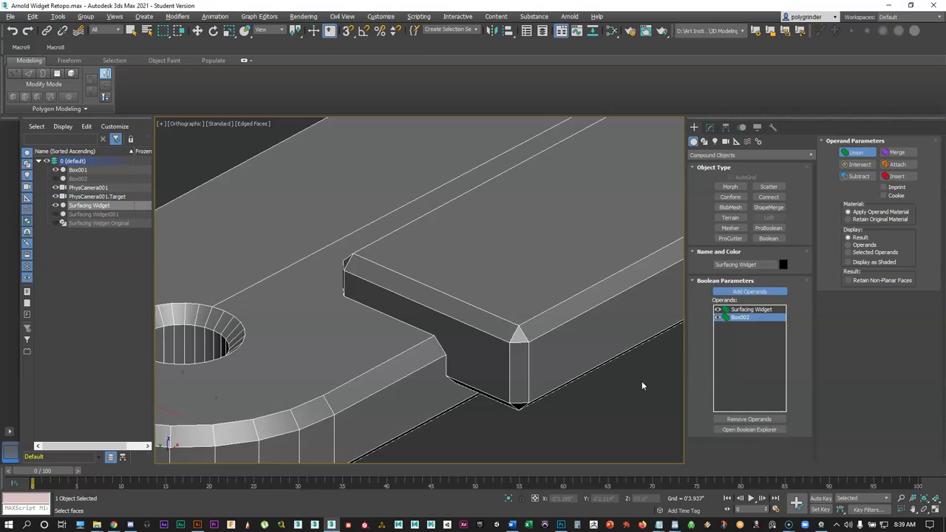
key("ctrl+z")
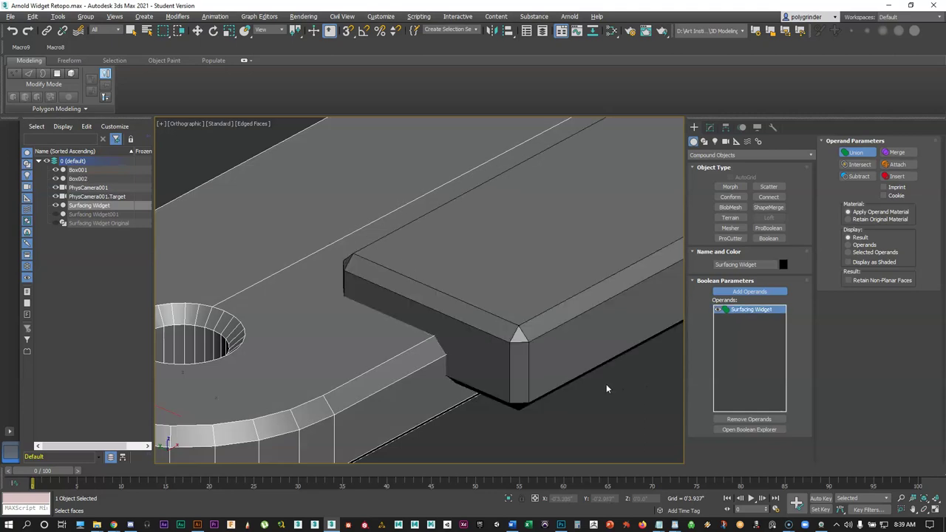
key("alt+x")
left_click(544, 380)
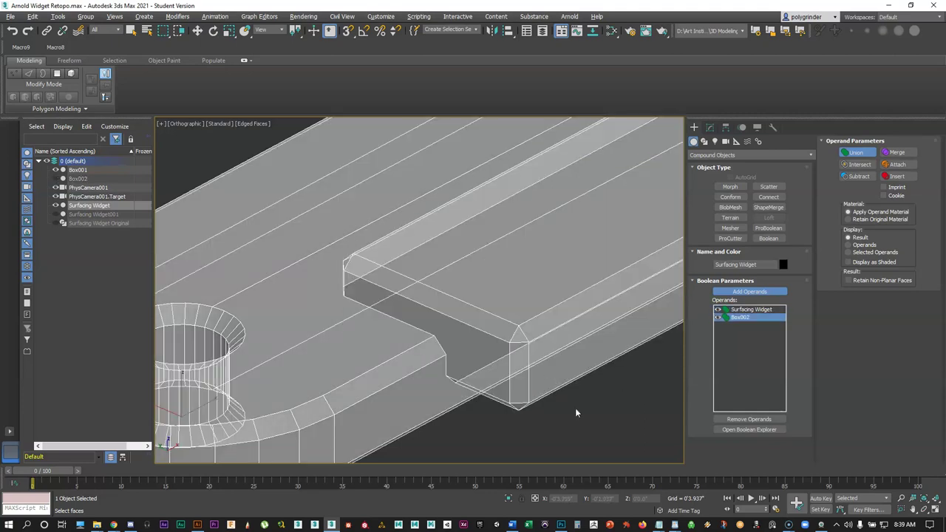
key("ctrl+z")
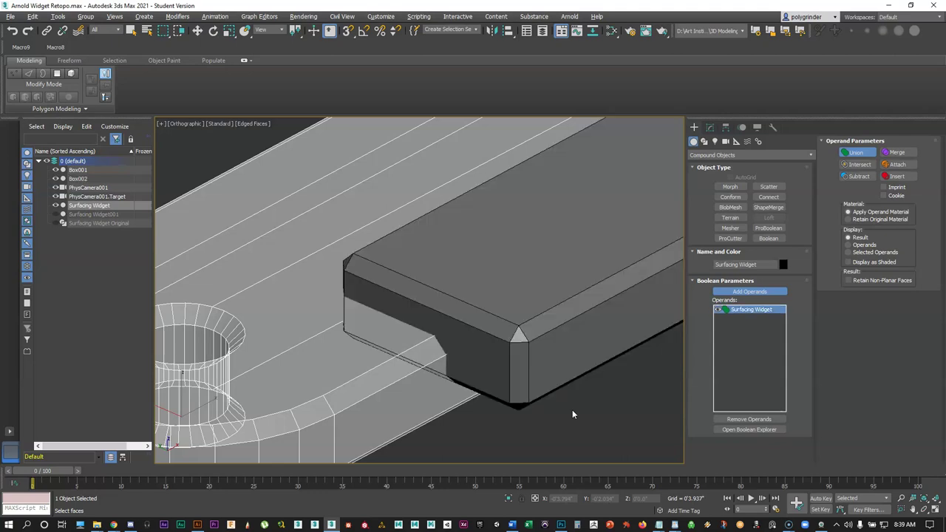
Make Box002 see-through, then rebuild the widget Boolean with Box002 as an operand.
key("w")
left_click(549, 358)
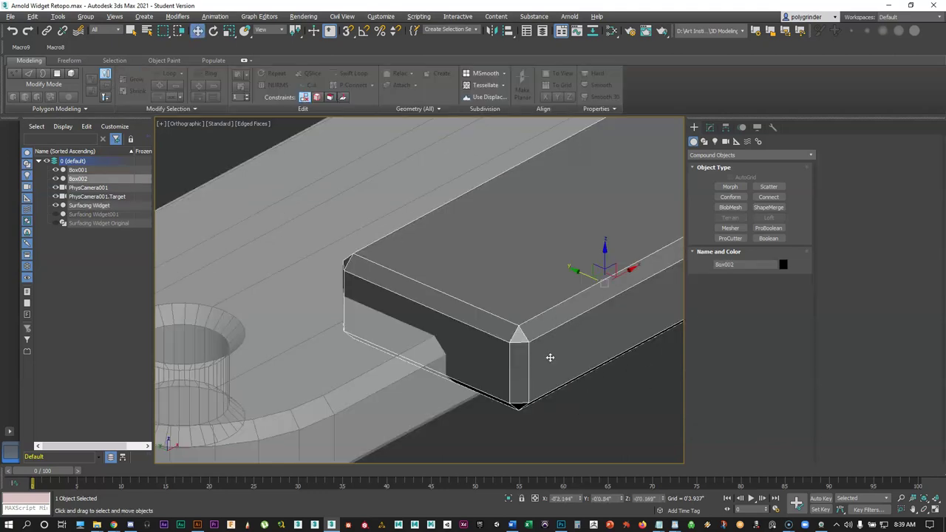
key("alt+x")
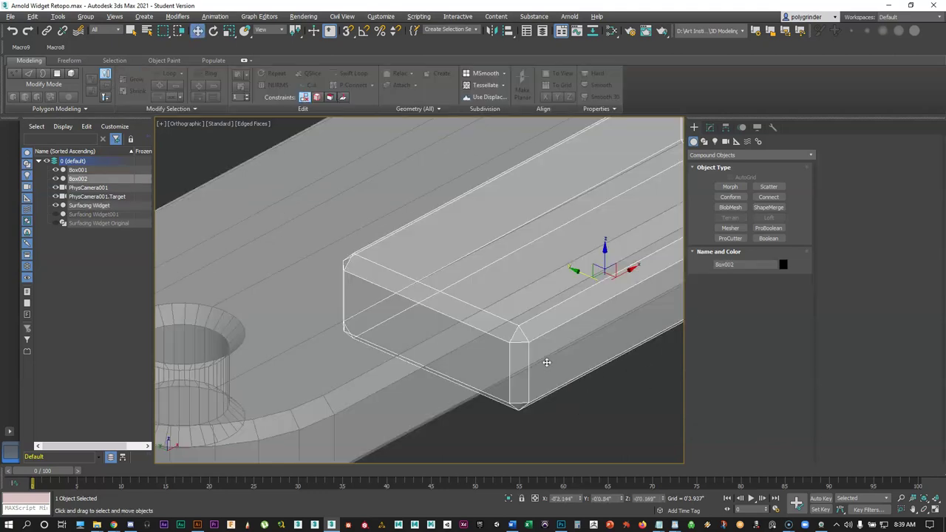
left_click(306, 323)
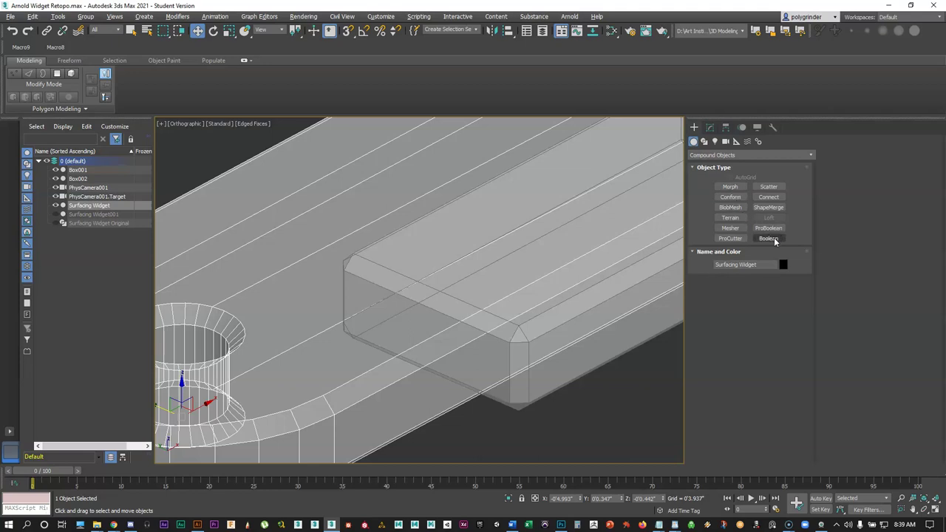
left_click(768, 238)
left_click(749, 292)
left_click(530, 340)
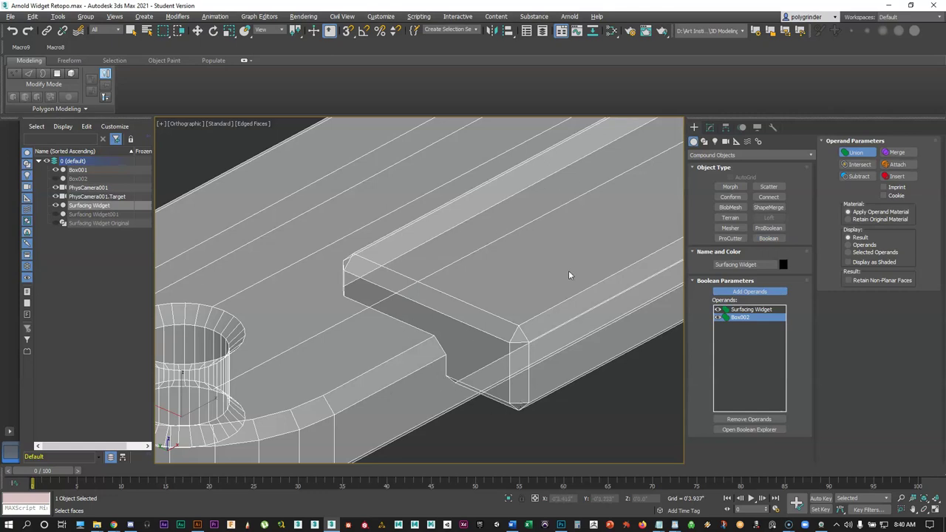
Try Subtract on Box002, then set it back to Union.
middle_click_drag(566, 273, 393, 341, "alt")
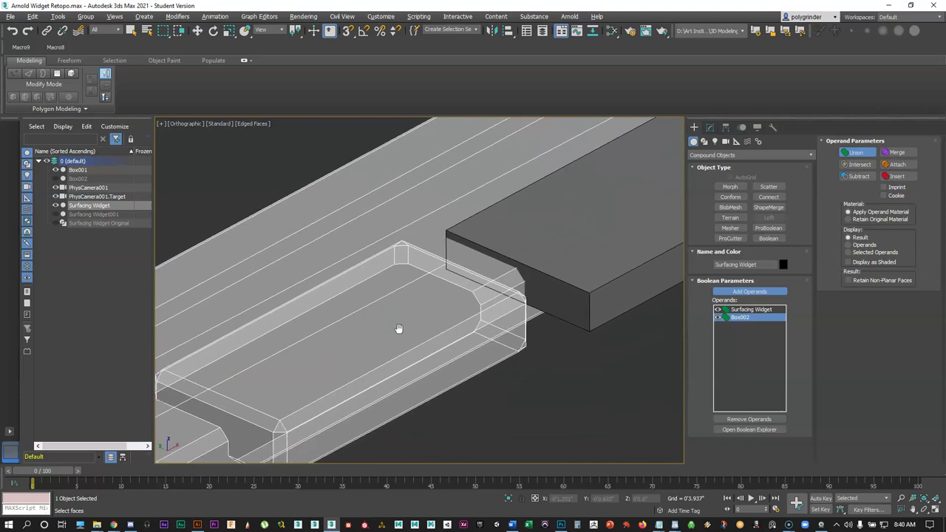
middle_click_drag(501, 310, 421, 324)
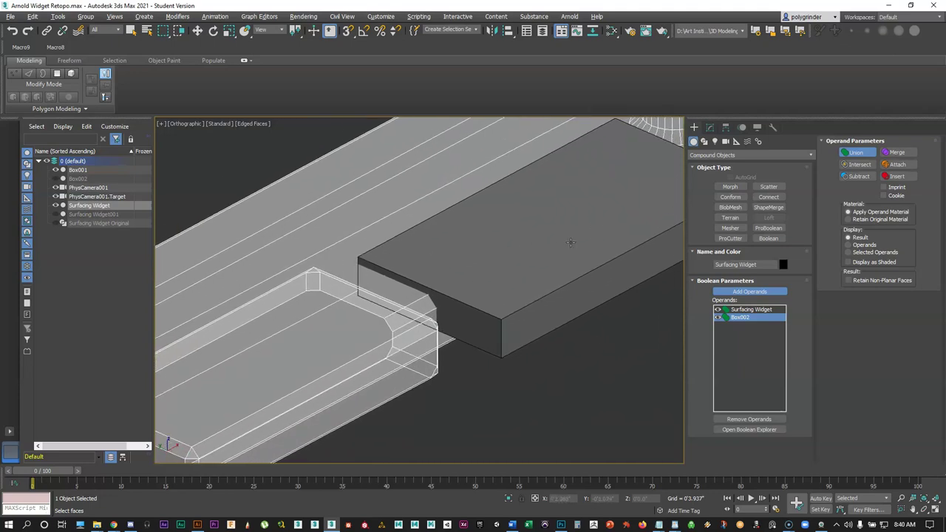
left_click(858, 176)
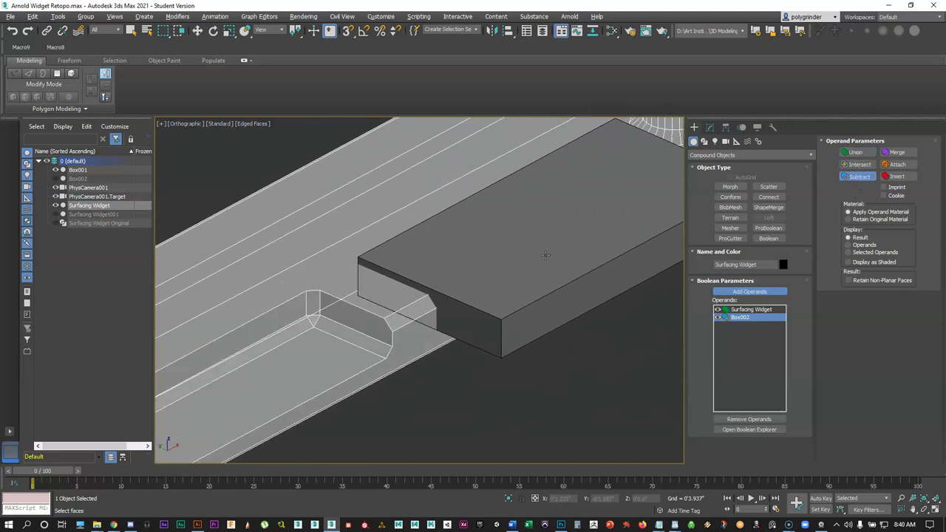
left_click(854, 152)
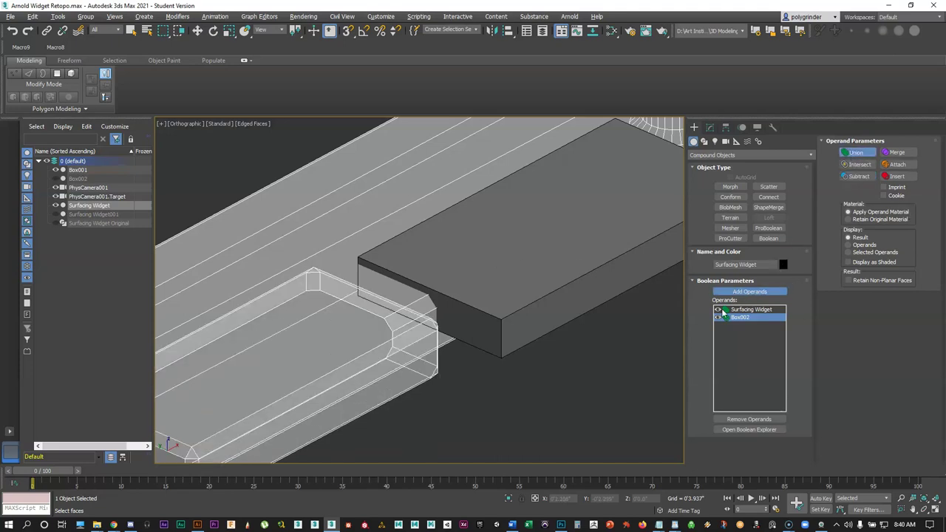
Add Box001 to the widget Boolean as a Subtract operand and inspect the resulting groove.
key("w")
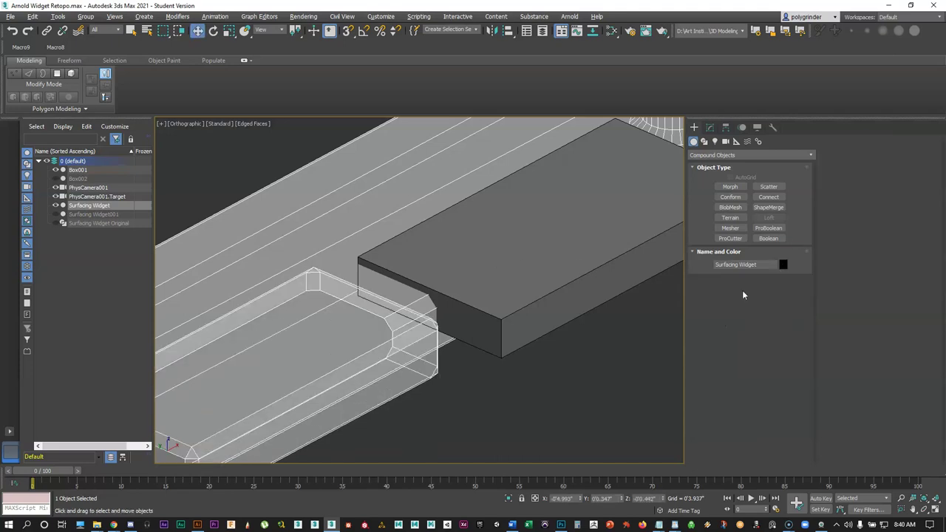
left_click(709, 128)
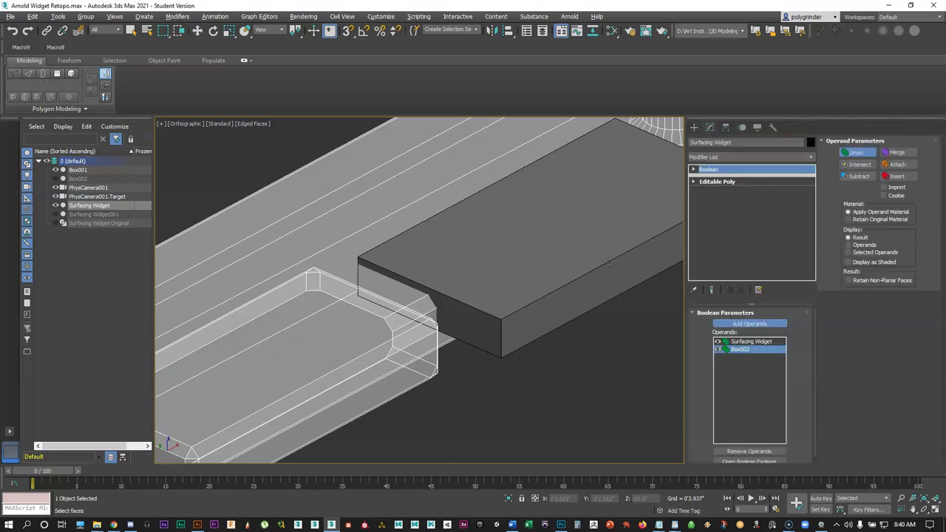
left_click(630, 272)
left_click(858, 176)
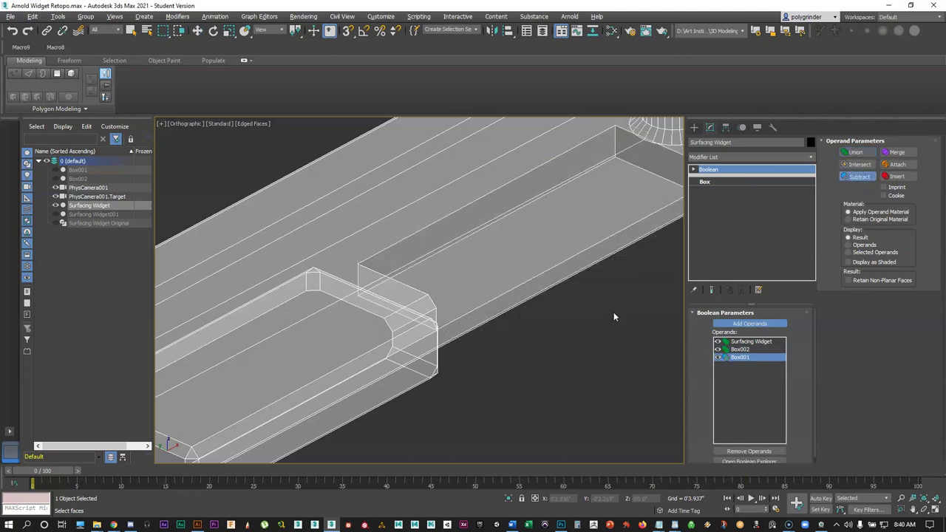
middle_click_drag(473, 282, 515, 279)
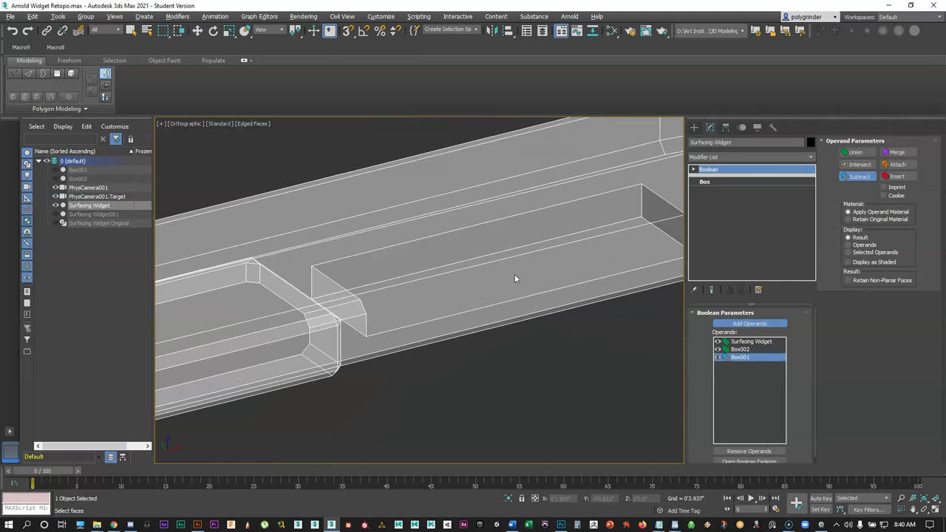
mouse_move(461, 297)
middle_mouse_down("alt")
mouse_move(448, 298)
mouse_move(494, 299)
mouse_move(438, 297)
mouse_move(458, 299)
mouse_move(446, 272)
mouse_move(387, 298)
mouse_move(450, 291)
mouse_move(446, 316)
mouse_move(426, 313)
mouse_move(454, 300)
mouse_move(431, 301)
mouse_move(469, 286)
mouse_move(417, 305)
middle_mouse_up("alt")
scroll(436, 300, "up", 2)
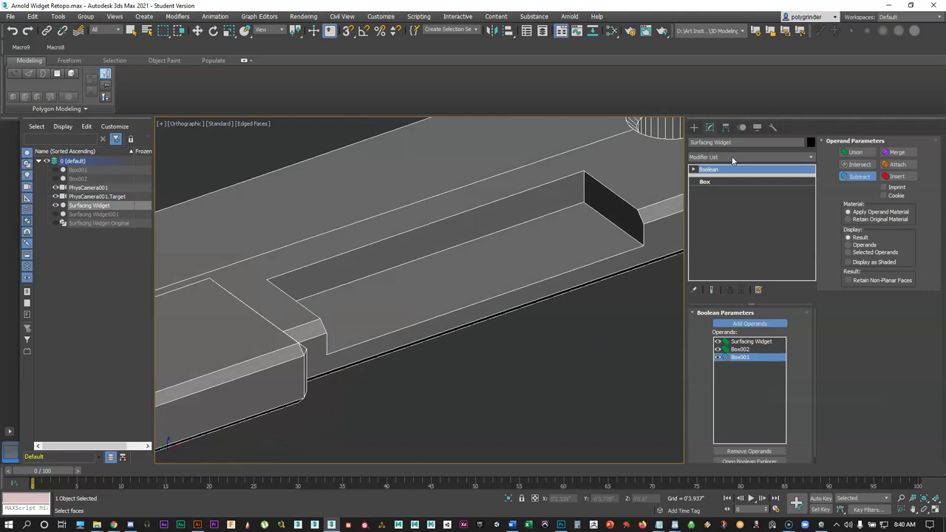
At the Boolean's Operands level, select Box001 and slide the slot cutter along the widget.
left_click(693, 170)
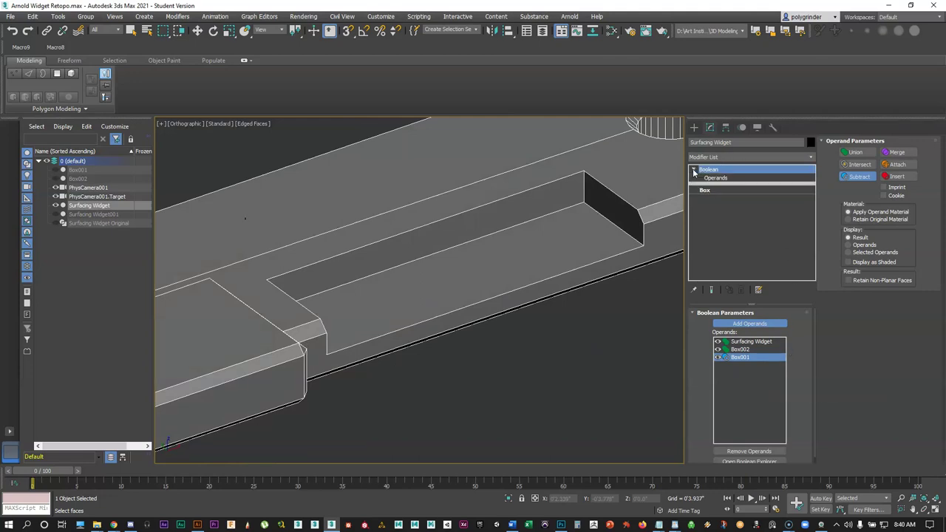
left_click(716, 179)
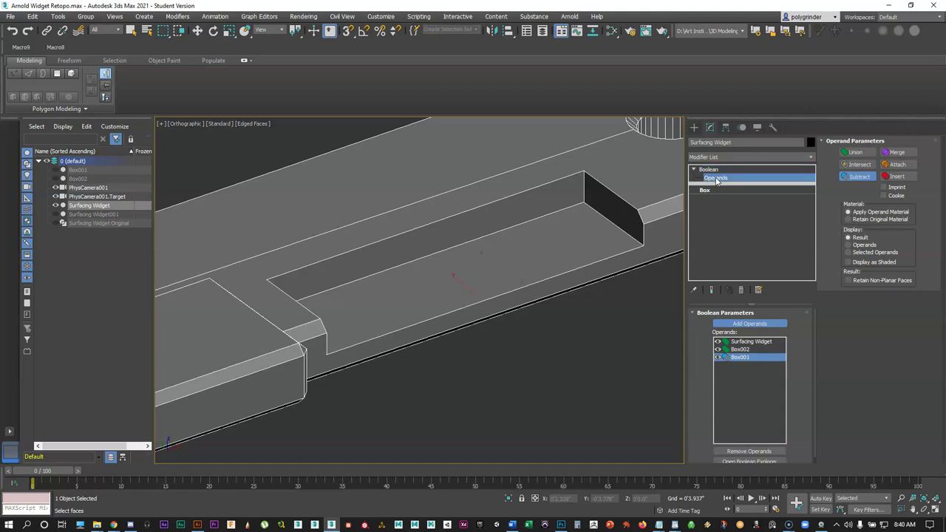
left_click(749, 350)
left_click(741, 358)
middle_click_drag(469, 405, 530, 385, "alt")
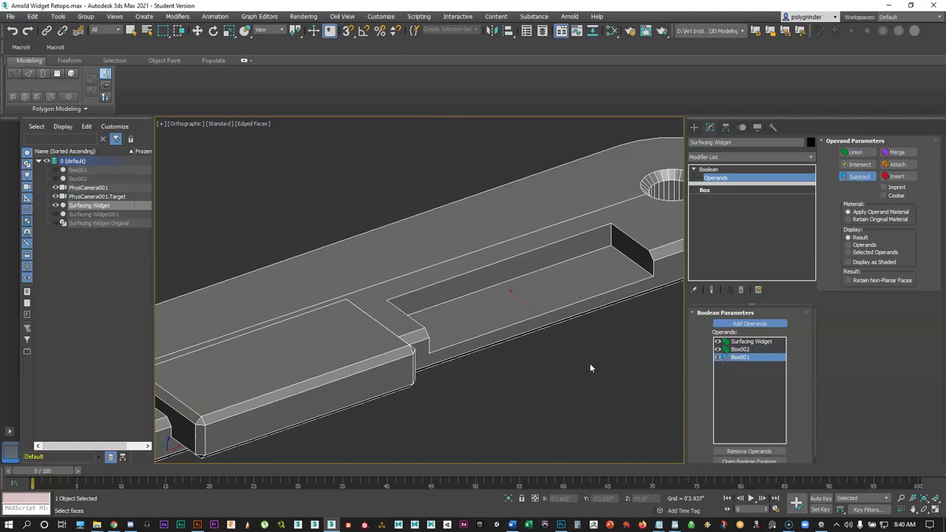
key("w")
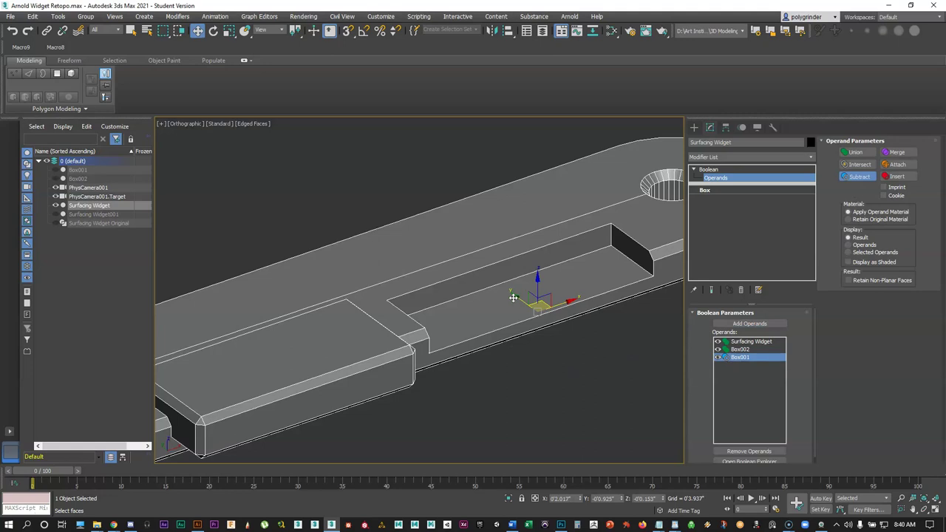
left_click_drag(514, 294, 512, 290)
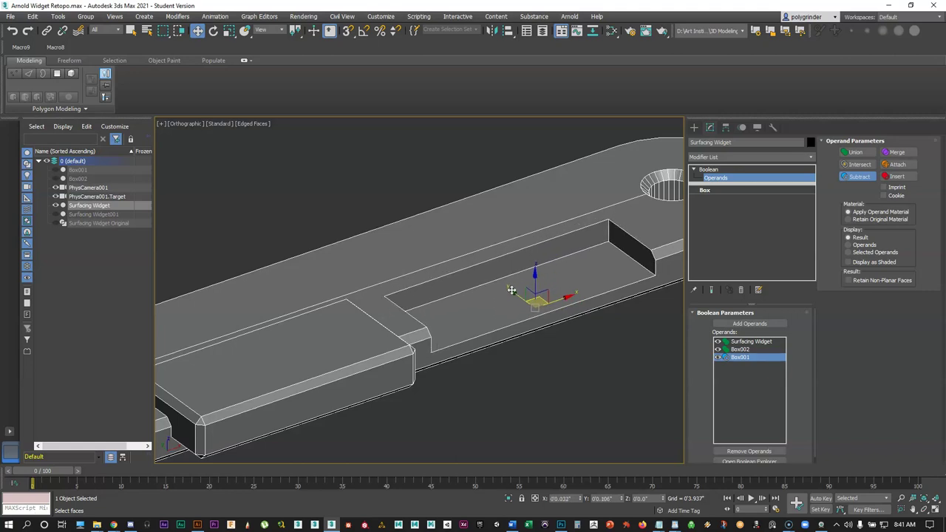
Display the operands and shift the slot cutter down and left.
left_click(848, 244)
middle_click_drag(575, 373, 417, 325, "alt")
scroll(417, 325, "up", 4)
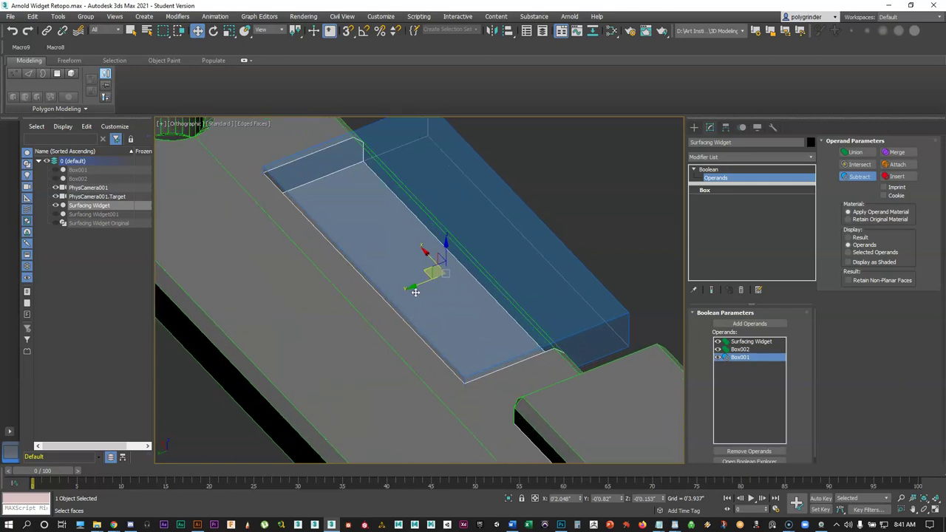
left_click_drag(410, 283, 394, 297)
middle_click_drag(395, 296, 468, 276, "alt")
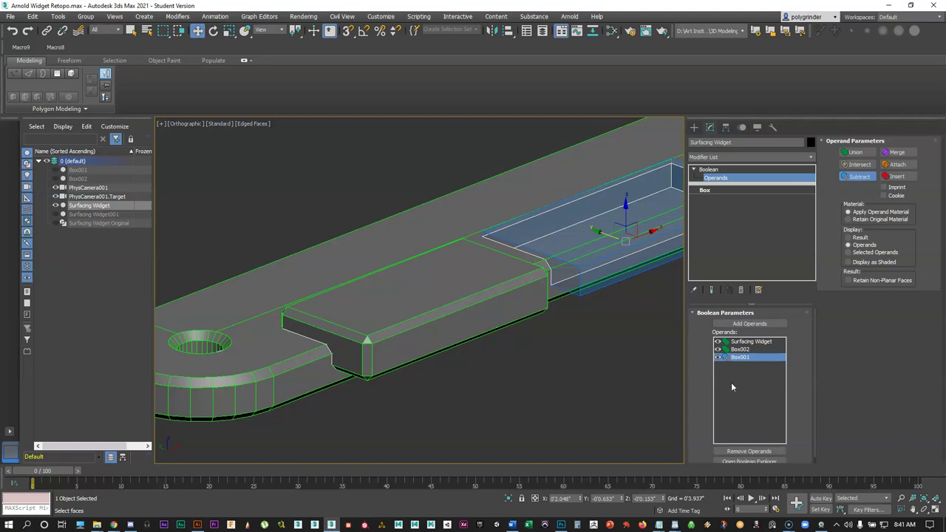
Nudge the Box002 operand along its Y axis.
left_click(741, 350)
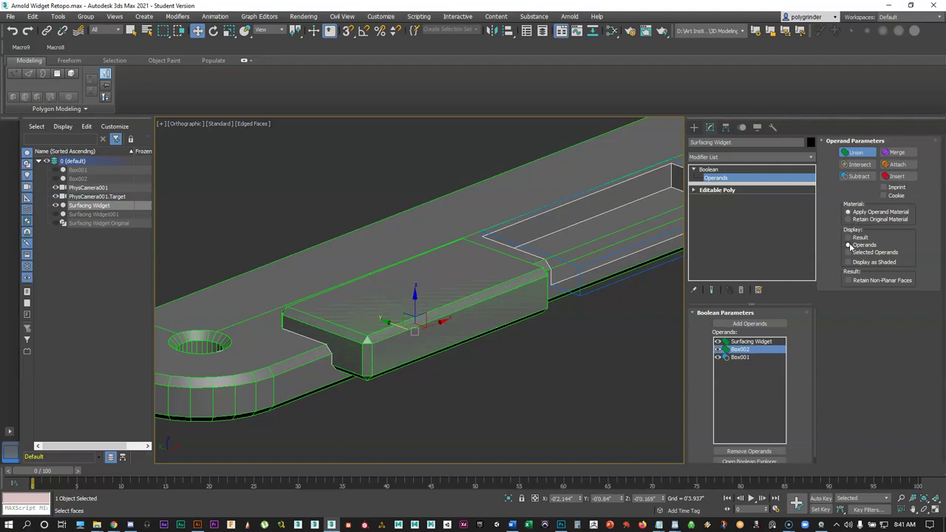
mouse_move(463, 317)
middle_mouse_down("alt")
mouse_move(463, 333)
mouse_move(472, 327)
middle_mouse_up("alt")
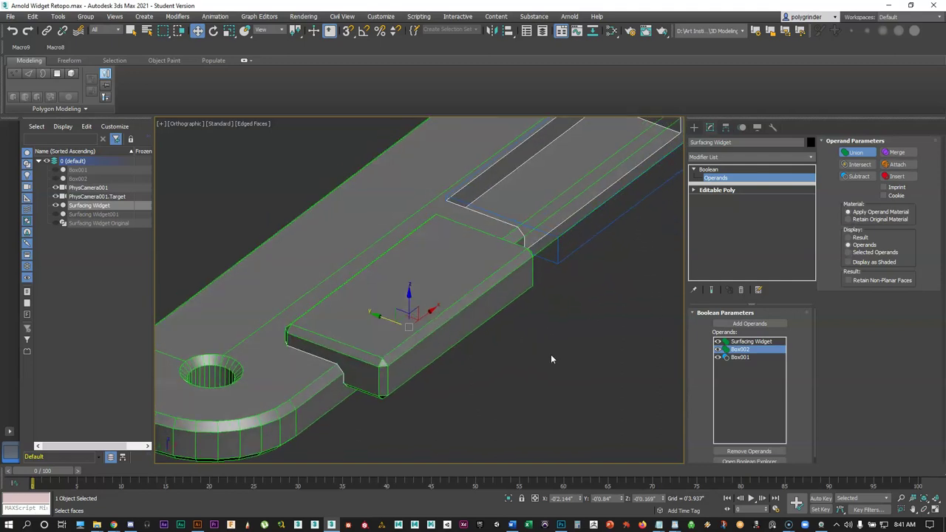
left_click_drag(380, 314, 405, 304)
mouse_move(451, 327)
middle_mouse_down("alt")
mouse_move(433, 313)
mouse_move(436, 293)
mouse_move(447, 322)
middle_mouse_up("alt")
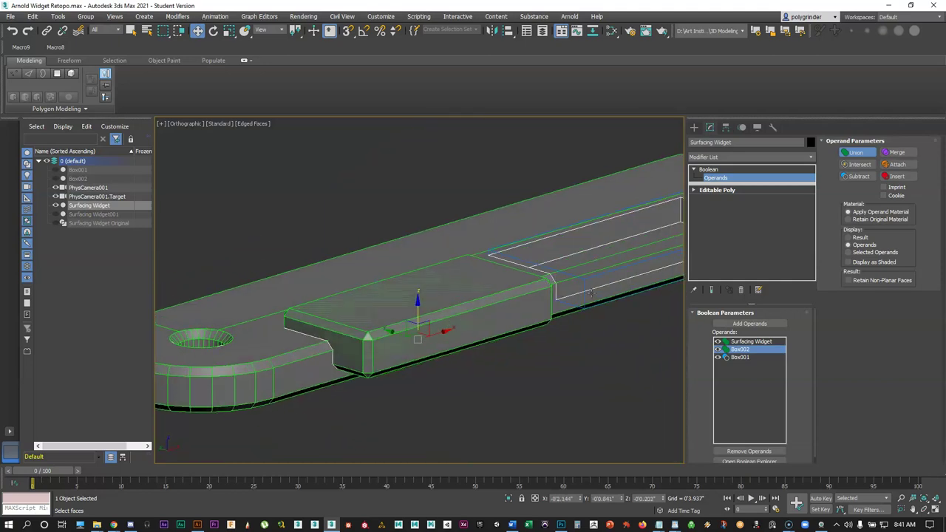
Set the Boolean display back to Result and collapse its sub-levels.
left_click(711, 171)
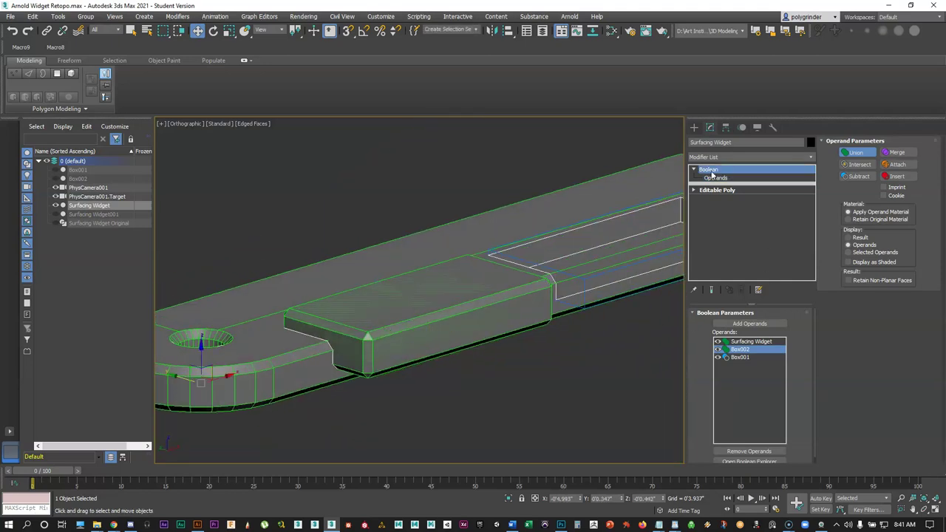
left_click(848, 238)
left_click(694, 170)
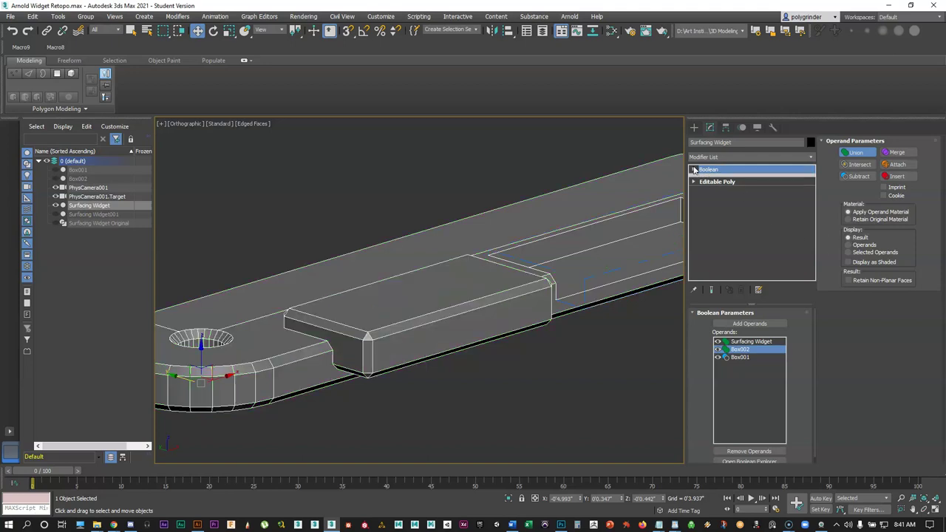
middle_click_drag(482, 247, 456, 334, "alt")
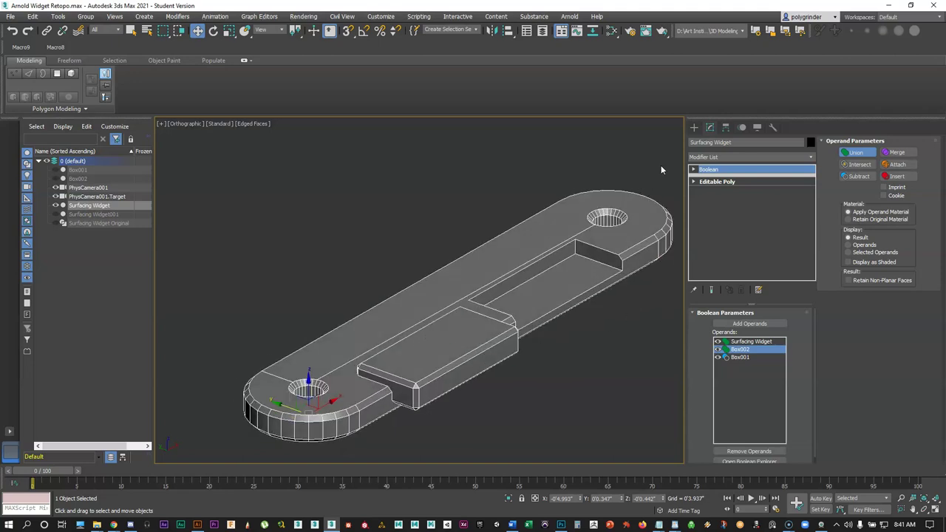
left_click(694, 128)
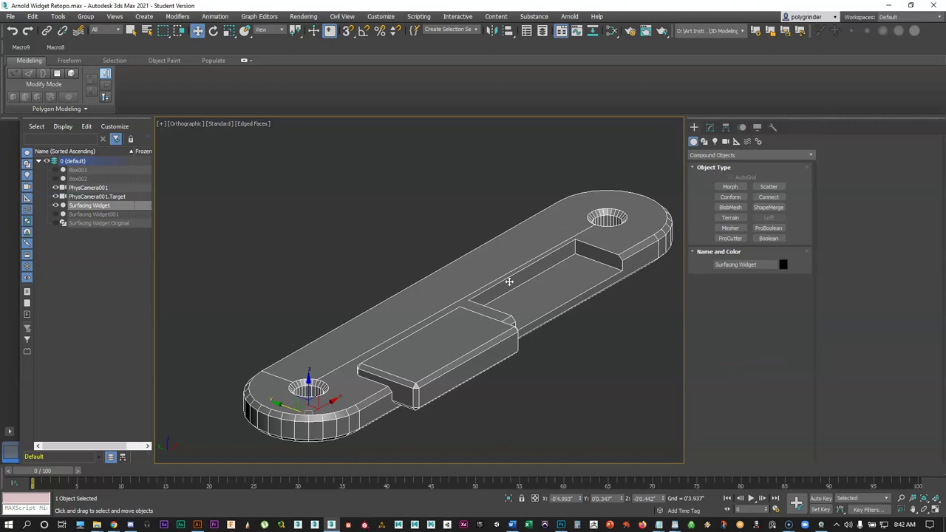
Clone the widget as a copy named Surfacing Widget Boolean, then reselect the original widget.
right_click(423, 302)
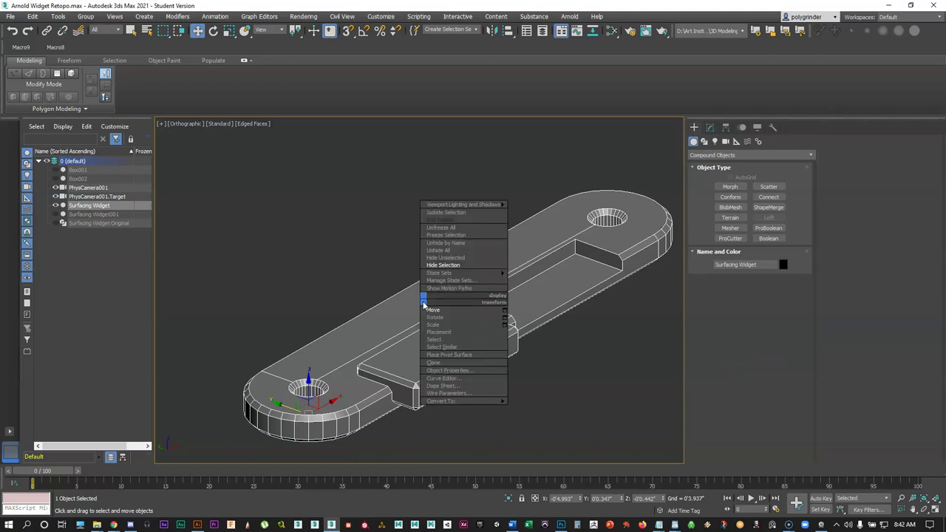
left_click(436, 363)
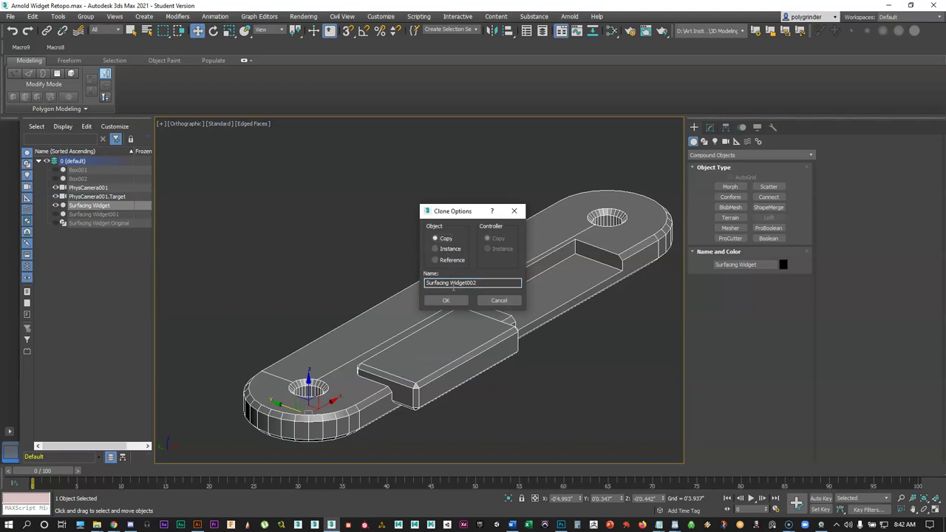
left_click_drag(467, 282, 479, 284)
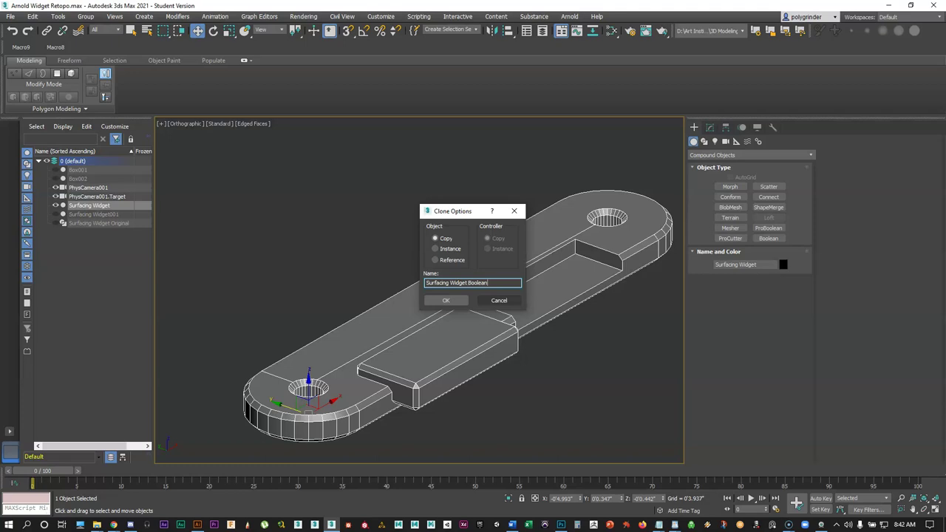
left_click(441, 299)
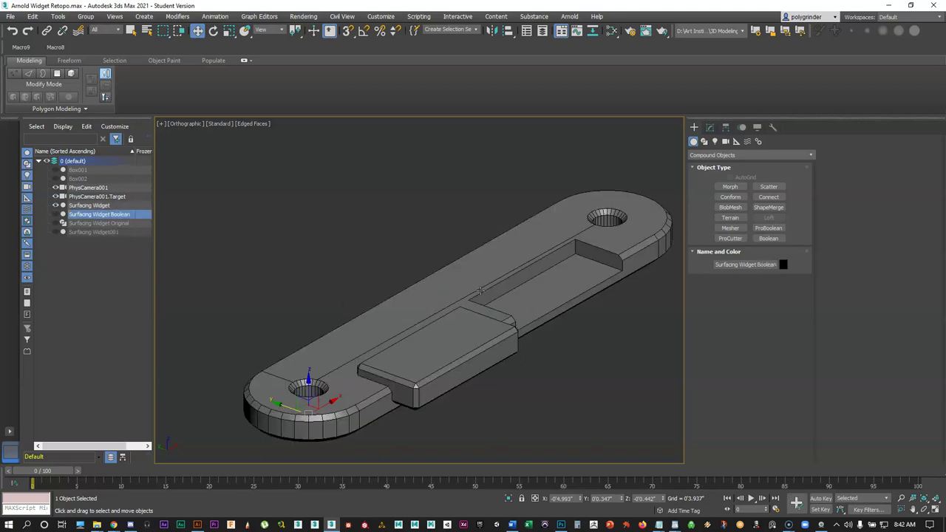
left_click(340, 306)
left_click(384, 345)
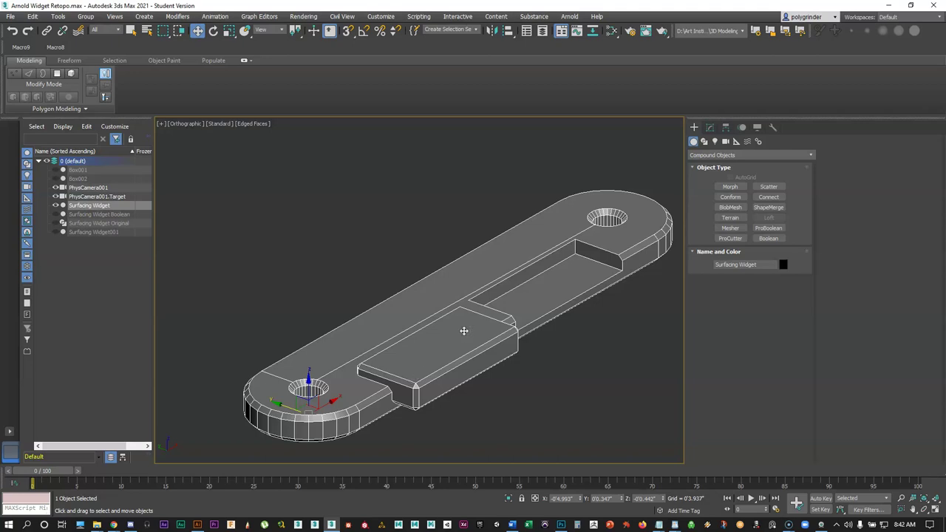
Convert the widget to a single Editable Poly from the right-click menu.
left_click(711, 127)
right_click(451, 288)
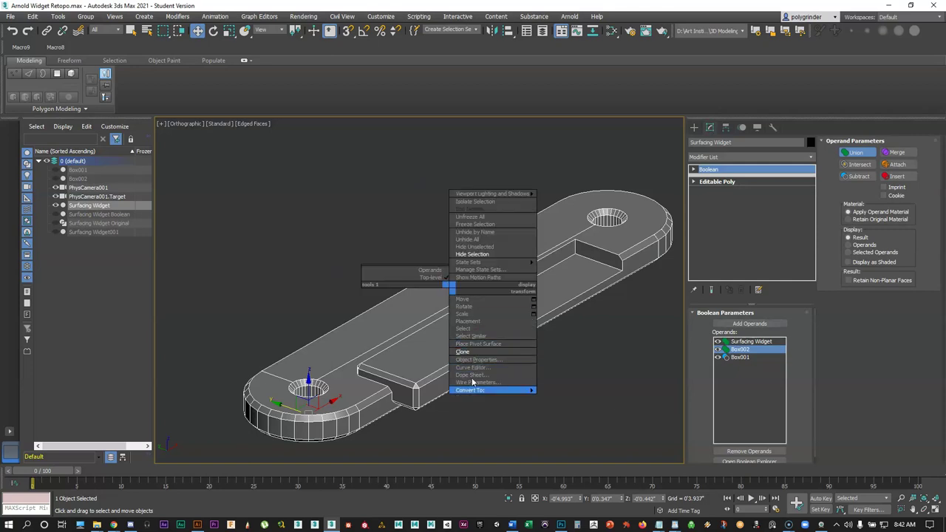
mouse_move(471, 391)
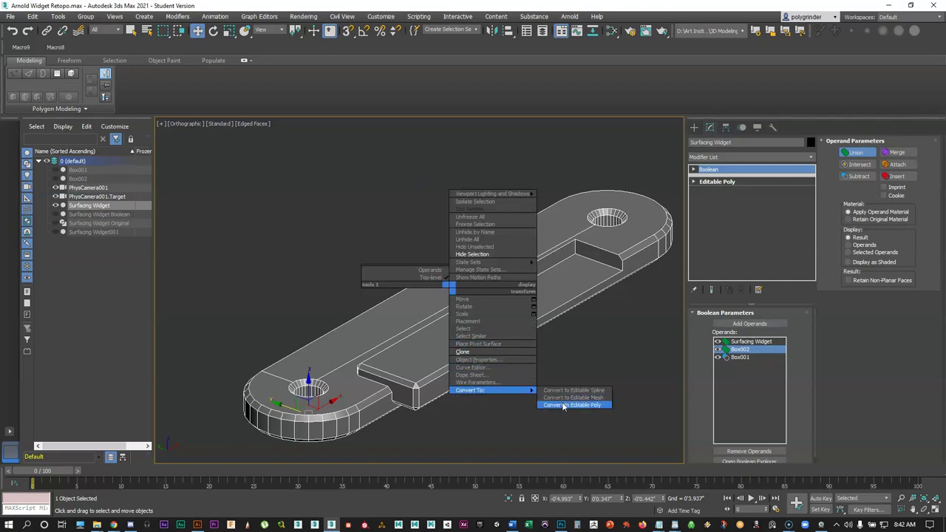
left_click(571, 405)
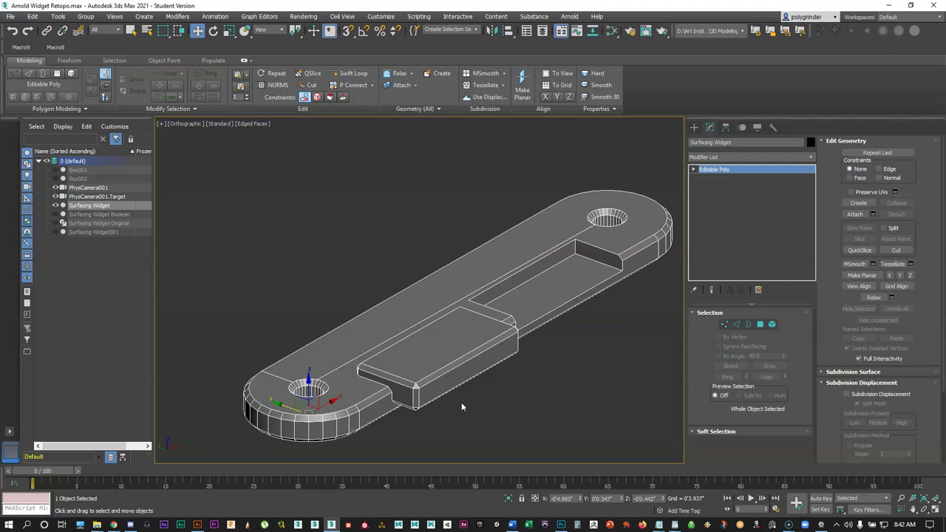
middle_click_drag(442, 358, 403, 333, "alt")
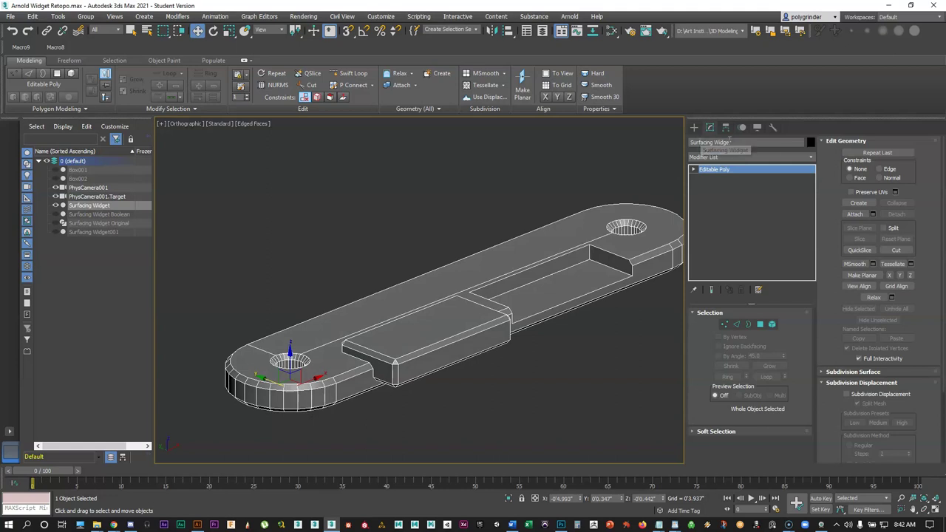
Rename the object to 'Surfacing Widget Low Poly'.
left_click(734, 142)
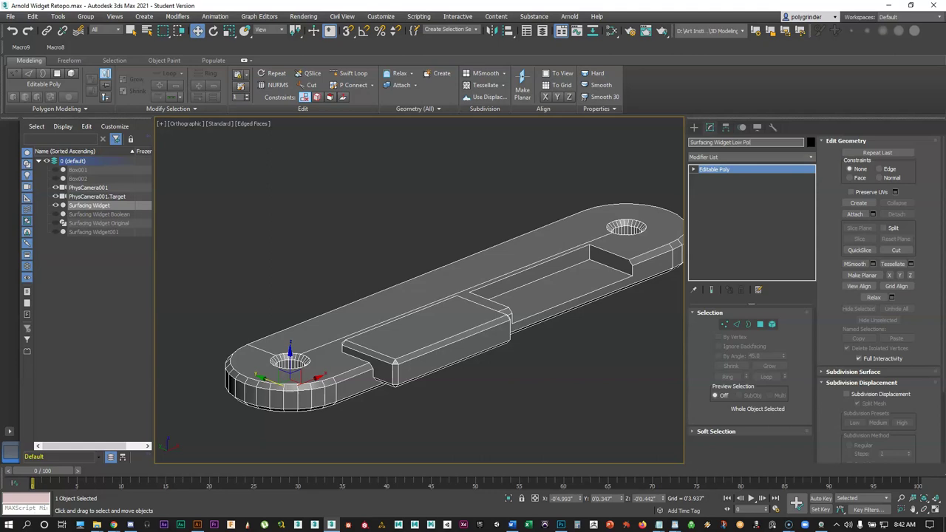
key("Return")
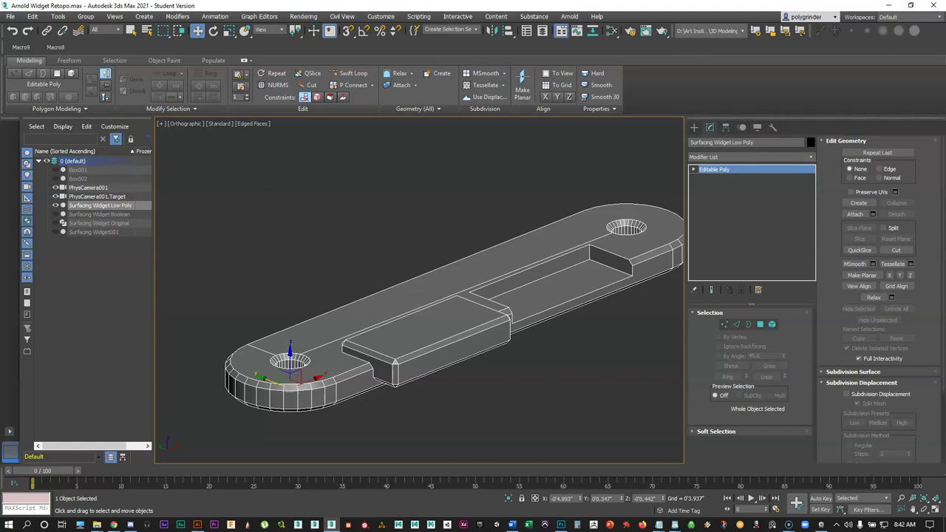
scroll(374, 205, "down", 2)
middle_click_drag(376, 232, 411, 245, "alt")
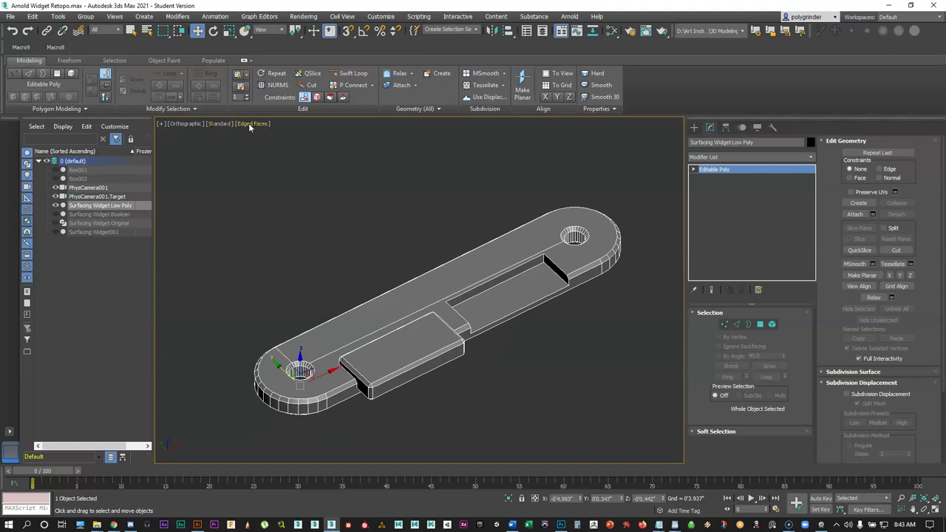
Set Viewport Configuration statistics to Total + Selection for polygons, triangles and vertices.
left_click(160, 125)
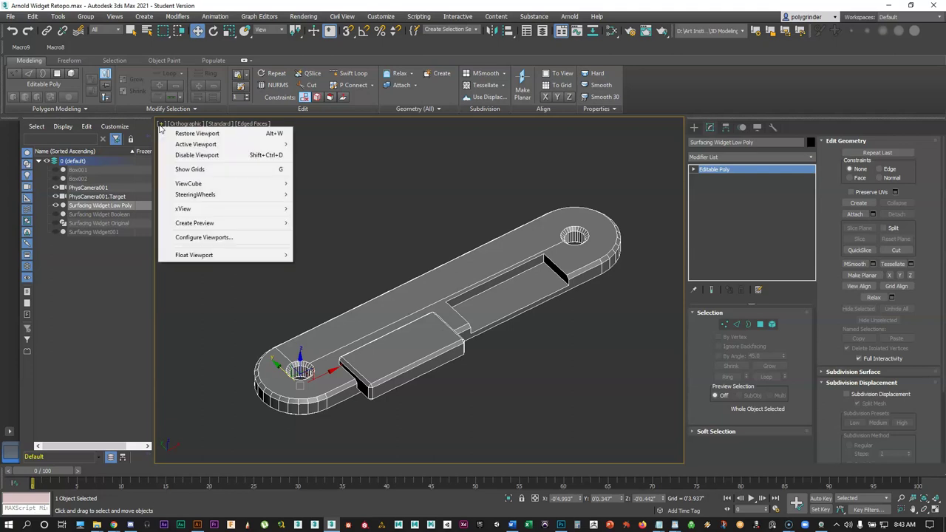
left_click(192, 237)
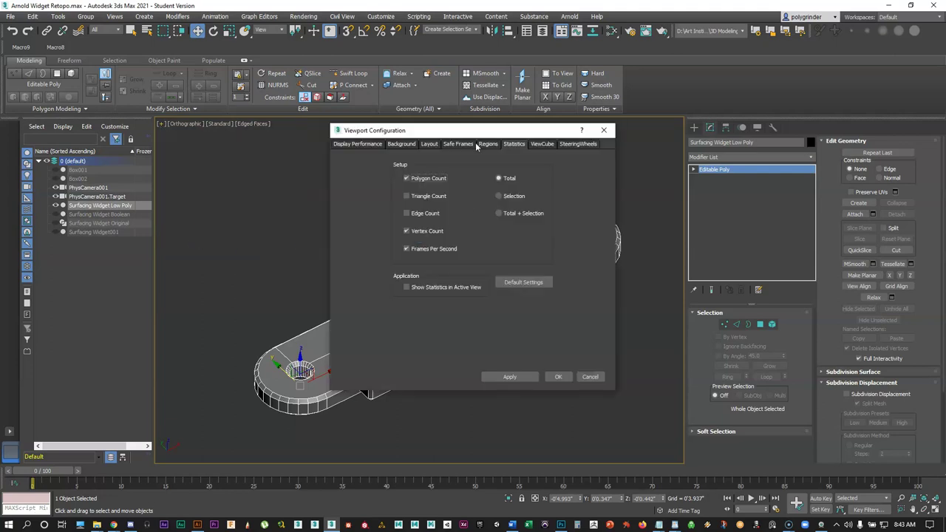
left_click_drag(481, 132, 430, 122)
left_click(306, 133)
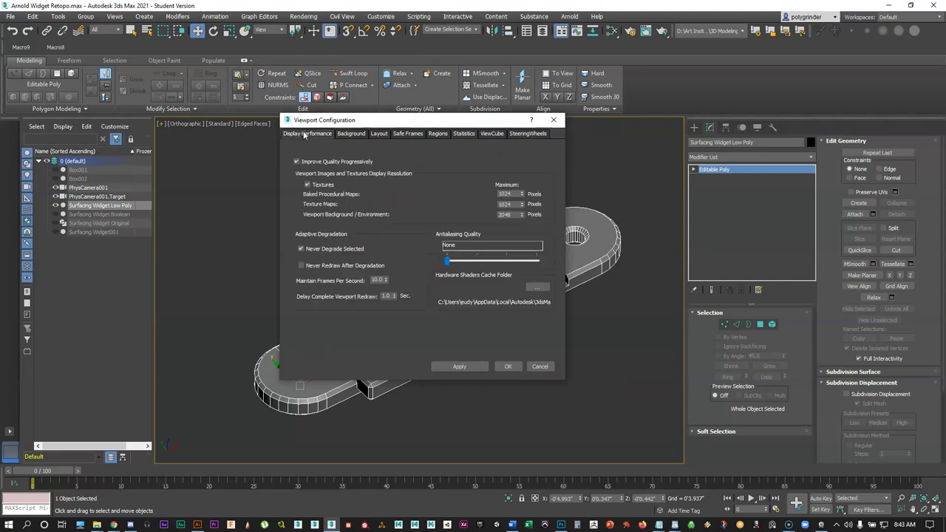
left_click(465, 134)
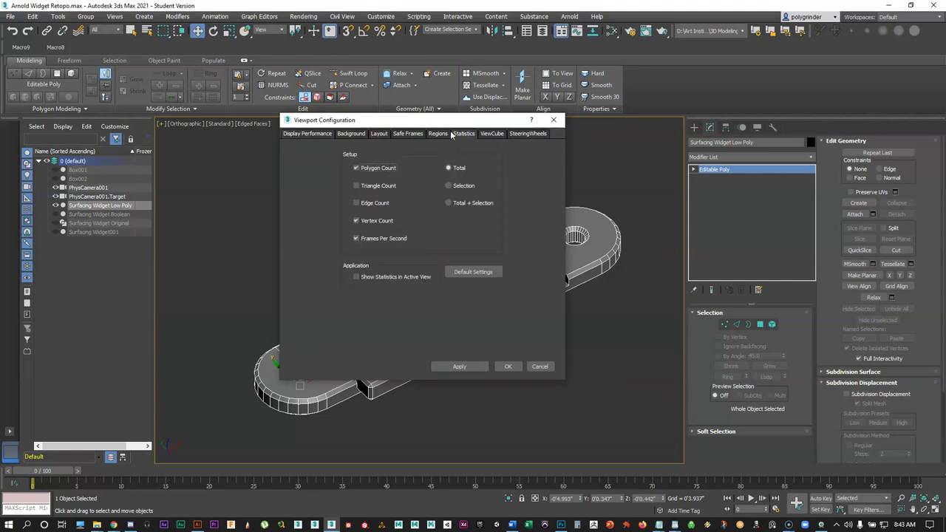
left_click(450, 202)
left_click(508, 366)
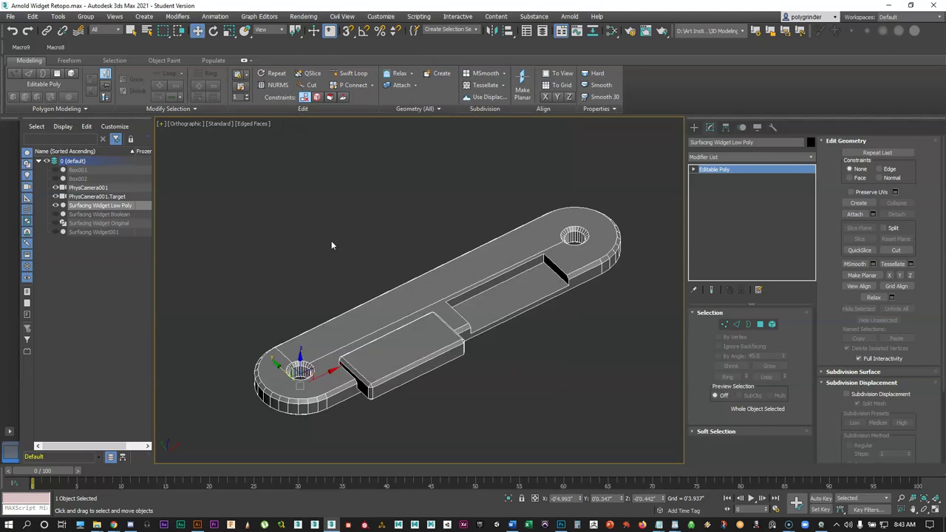
Show the statistics overlay with 7 and reselect the widget: 289 polys, 772 tris, 384 verts.
key("7")
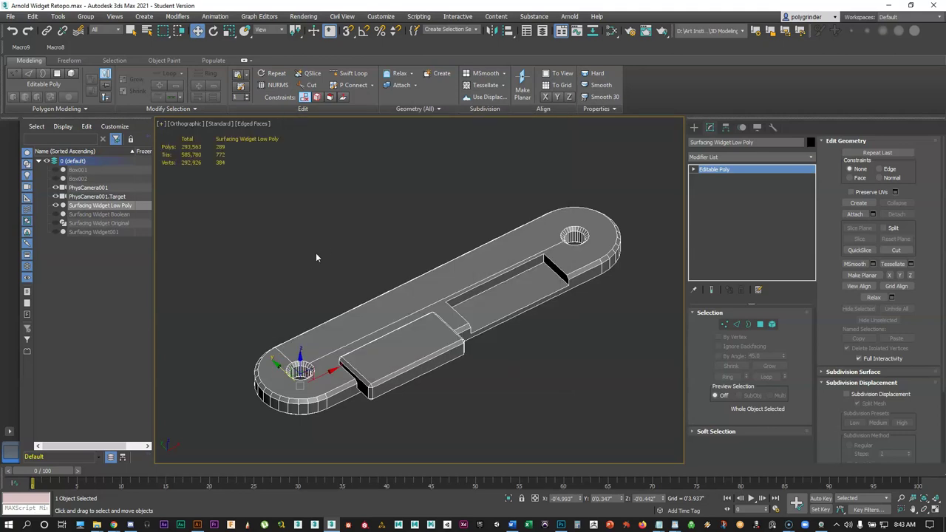
left_click(241, 258)
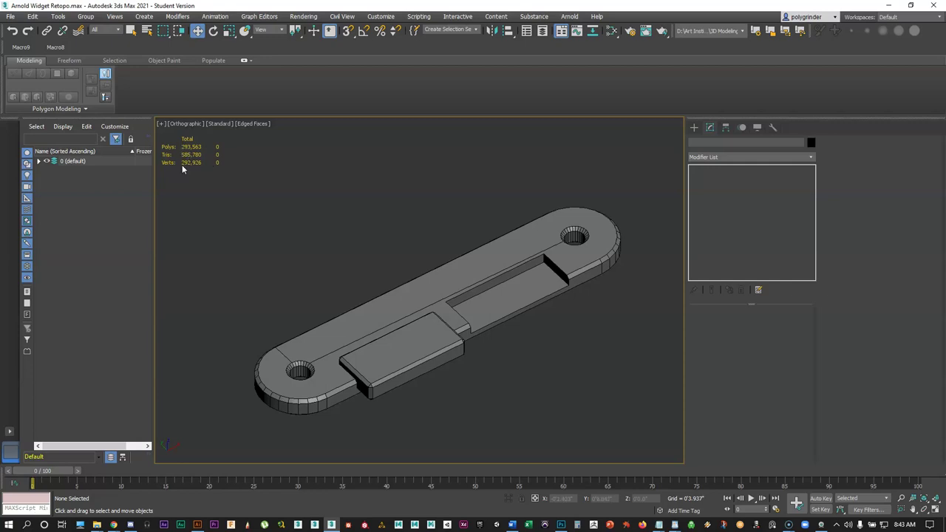
left_click(404, 288)
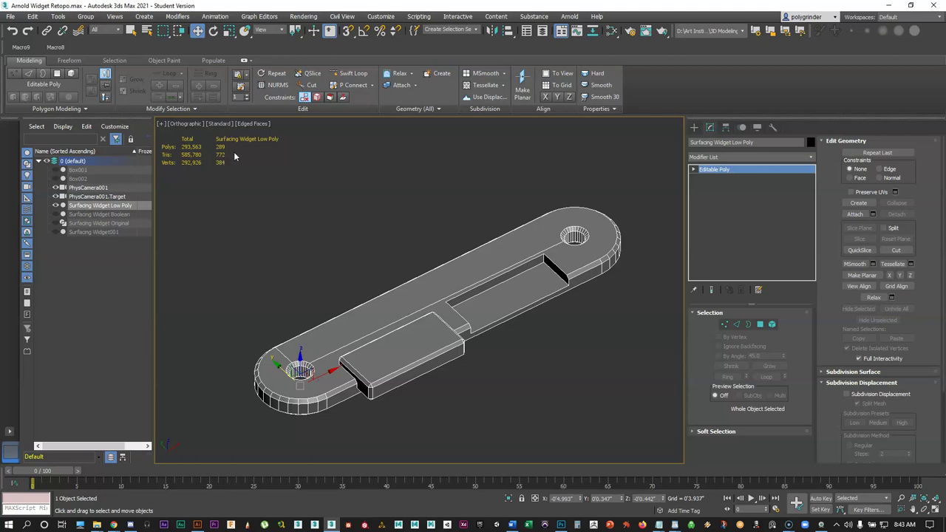
left_click(737, 328)
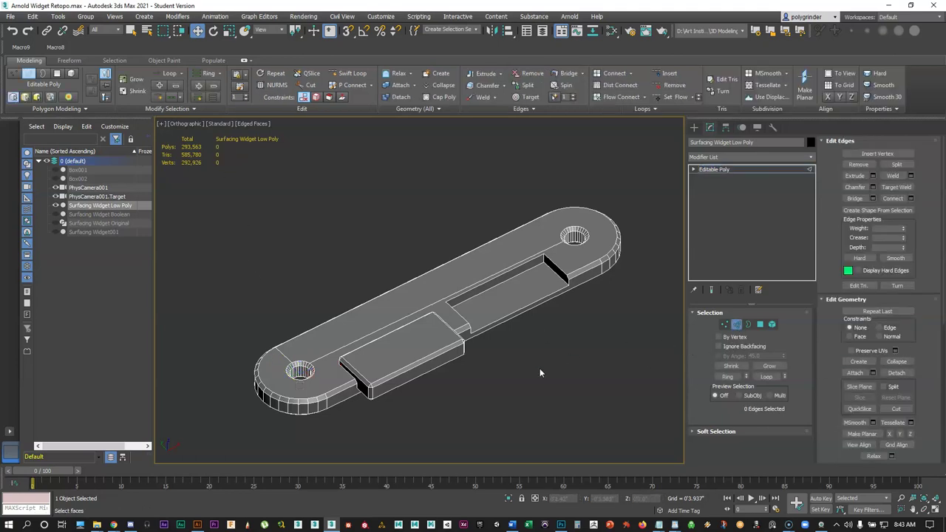
middle_click_drag(527, 374, 505, 356)
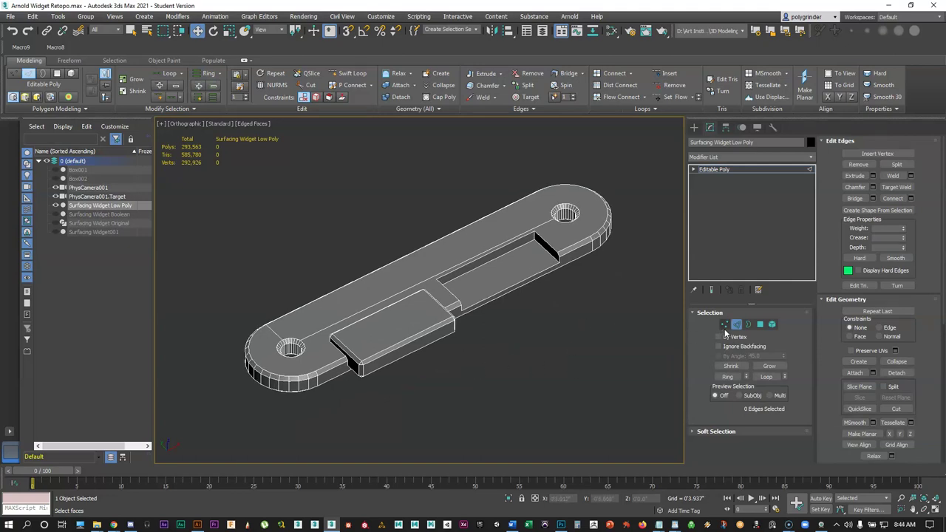
left_click(859, 285)
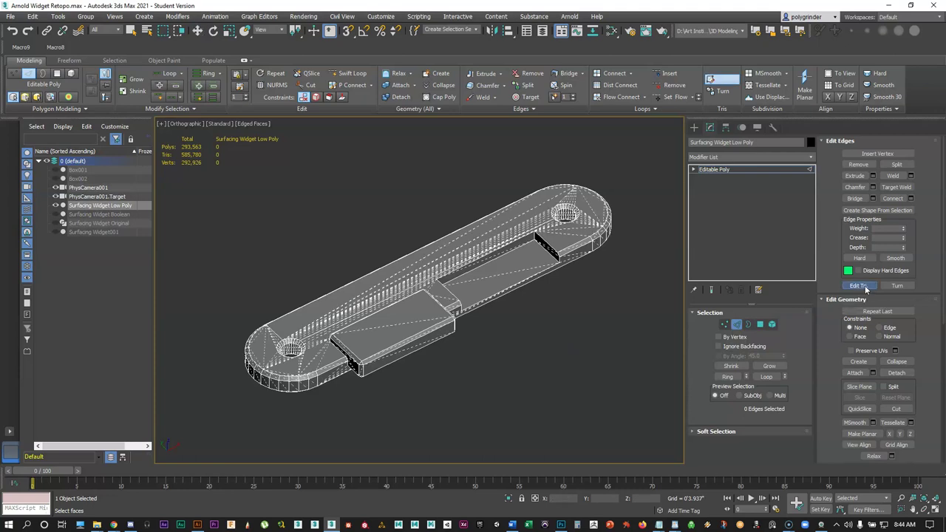
scroll(468, 355, "up", 3)
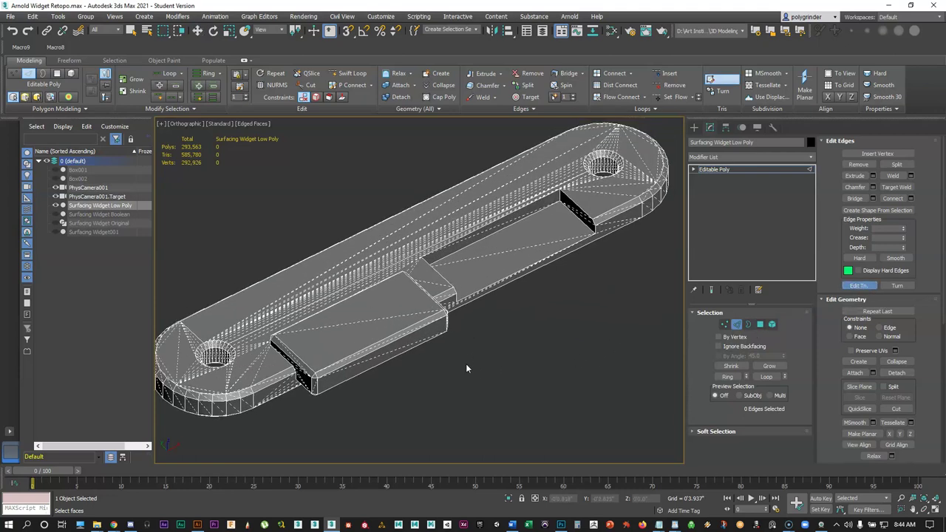
middle_click_drag(455, 360, 316, 306, "alt")
left_click(855, 287)
scroll(369, 313, "down", 4)
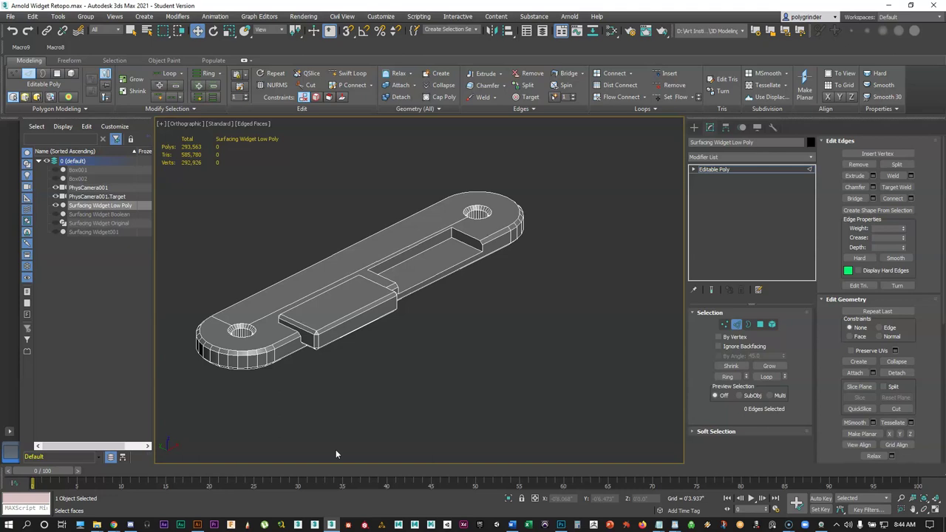
scroll(367, 346, "up", 3)
middle_click_drag(367, 346, 438, 374)
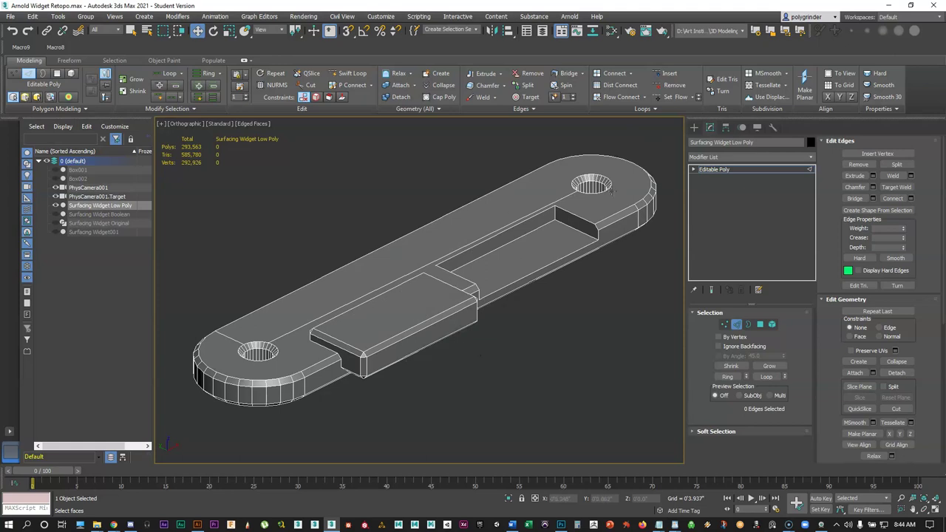
scroll(309, 353, "up", 5)
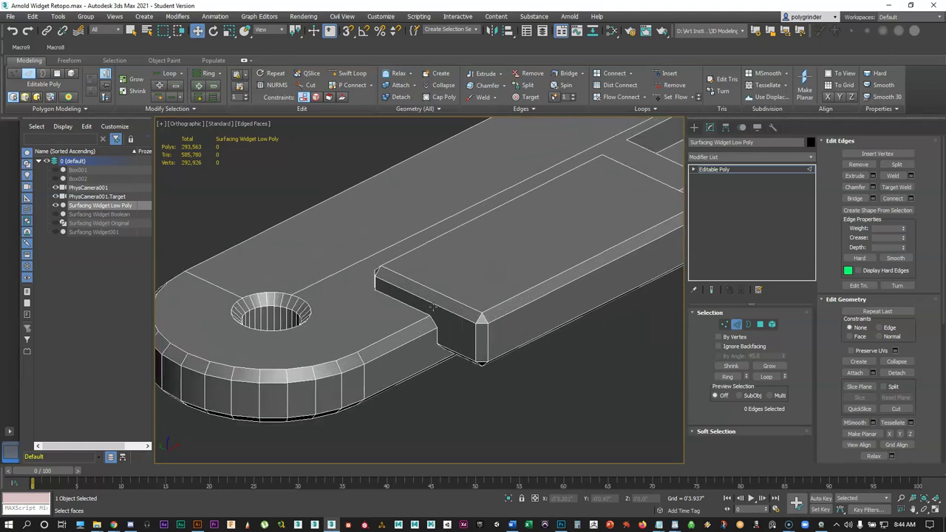
middle_click_drag(451, 286, 398, 346, "alt")
Leave Edge mode and add an Edit Normals modifier to the low-poly widget.
left_click(736, 325)
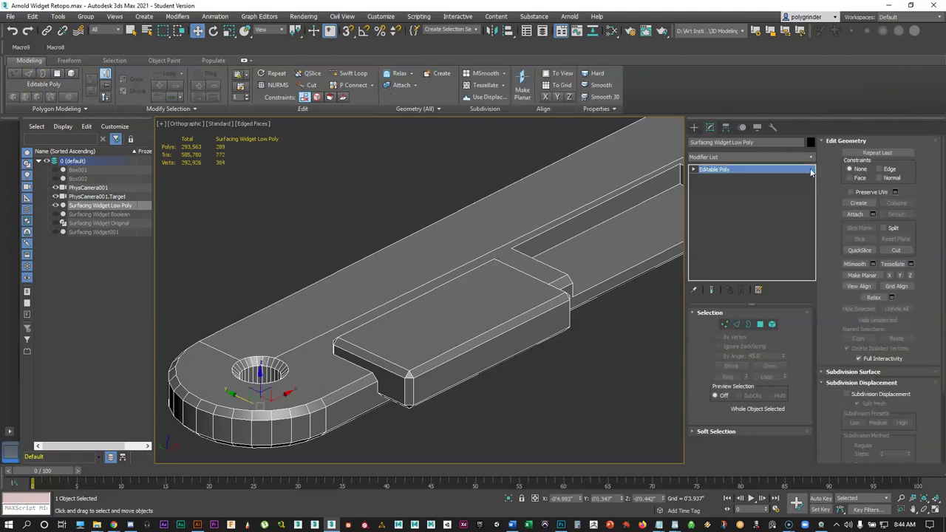
left_click(811, 159)
mouse_move(813, 222)
left_mouse_down()
mouse_move(816, 298)
mouse_move(817, 288)
left_mouse_up()
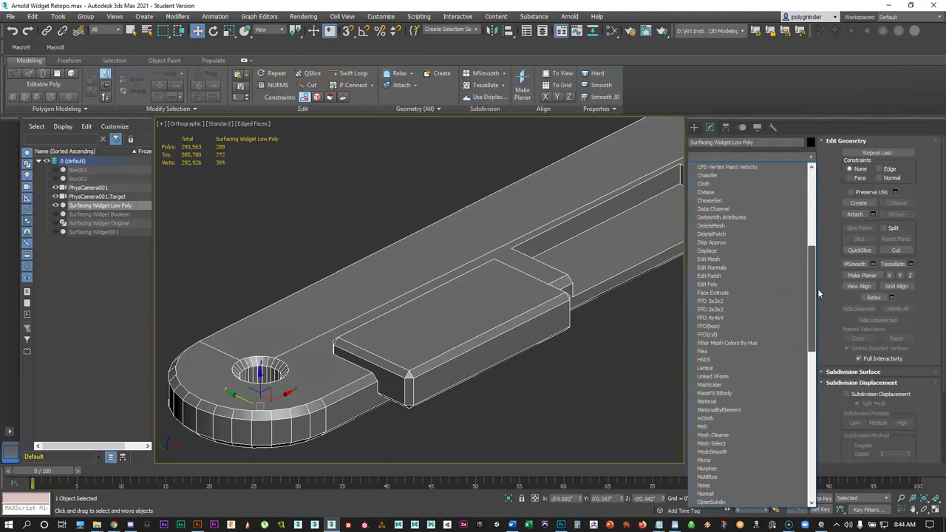
left_click(725, 268)
middle_click_drag(551, 348, 470, 298)
scroll(470, 298, "down", 2)
scroll(465, 301, "up", 1)
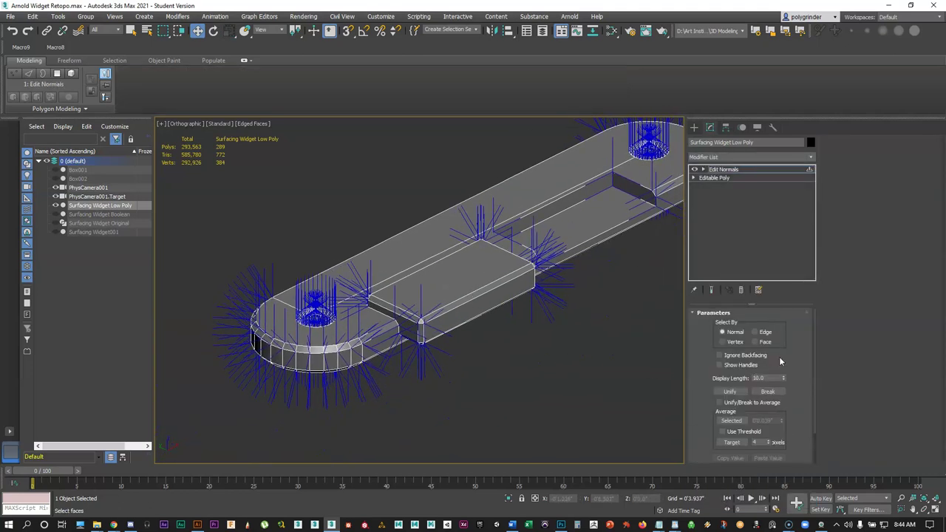
Lower the normals' Display Length to 2.6 and inspect them around the hole.
left_click_drag(783, 378, 790, 404)
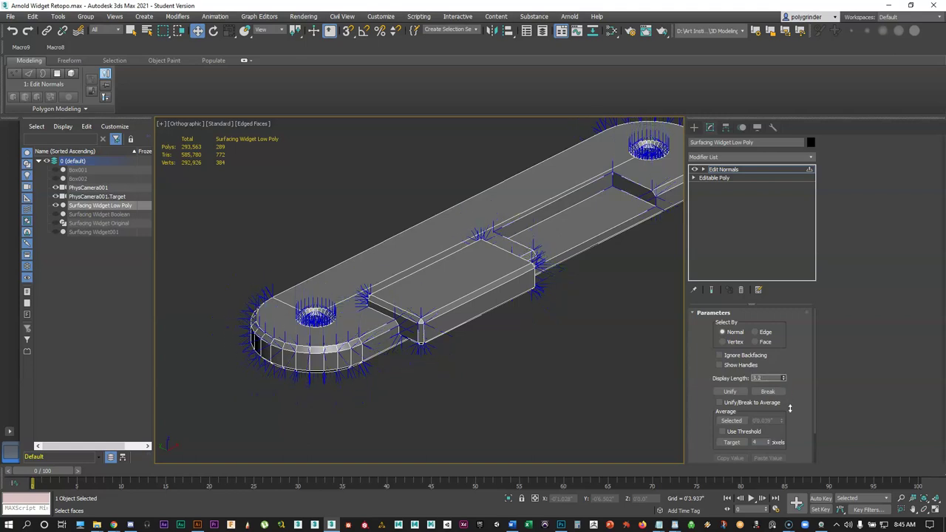
scroll(503, 309, "up", 2)
scroll(503, 309, "up", 5)
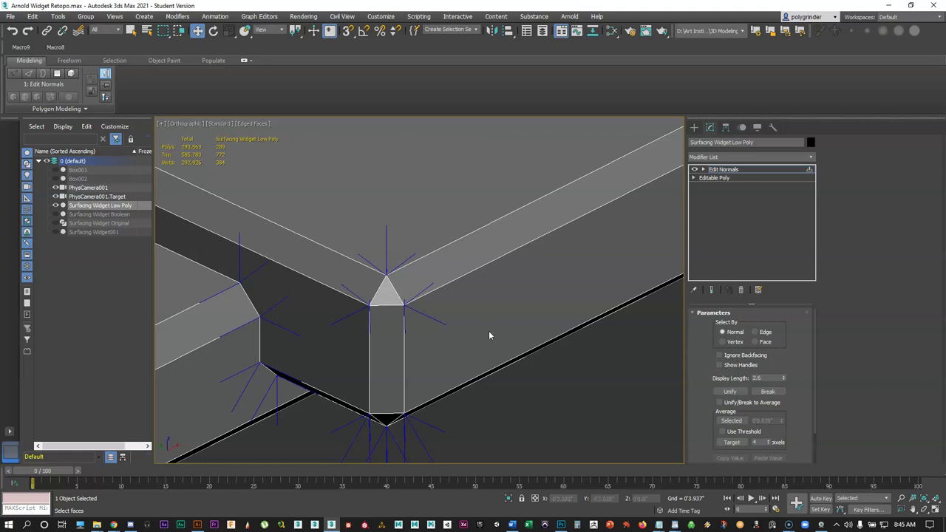
scroll(414, 317, "down", 2)
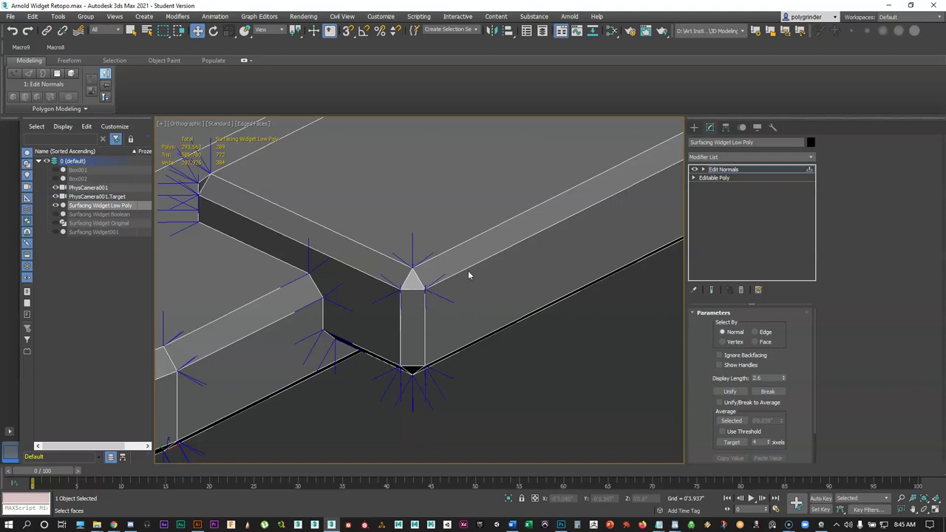
middle_click_drag(338, 313, 451, 320)
scroll(290, 340, "down", 5)
middle_click_drag(363, 308, 382, 338)
scroll(402, 307, "down", 3)
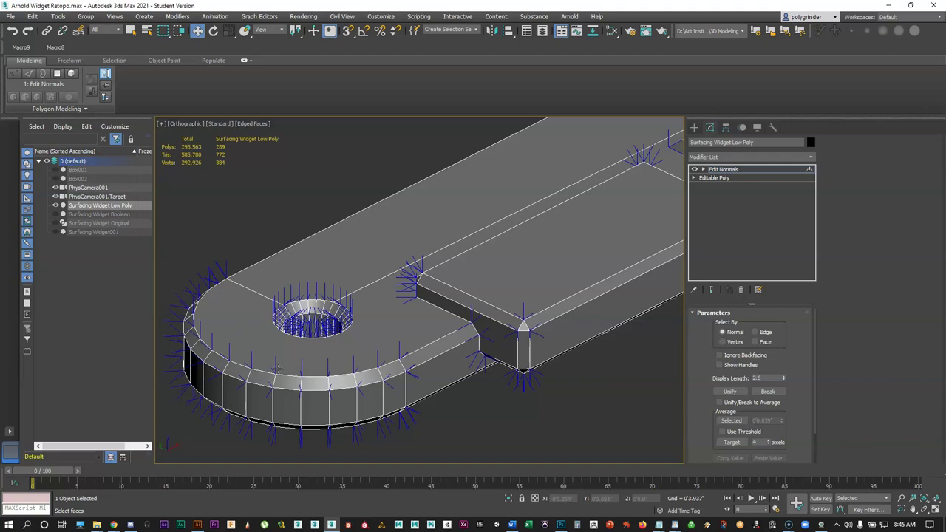
scroll(299, 361, "up", 4)
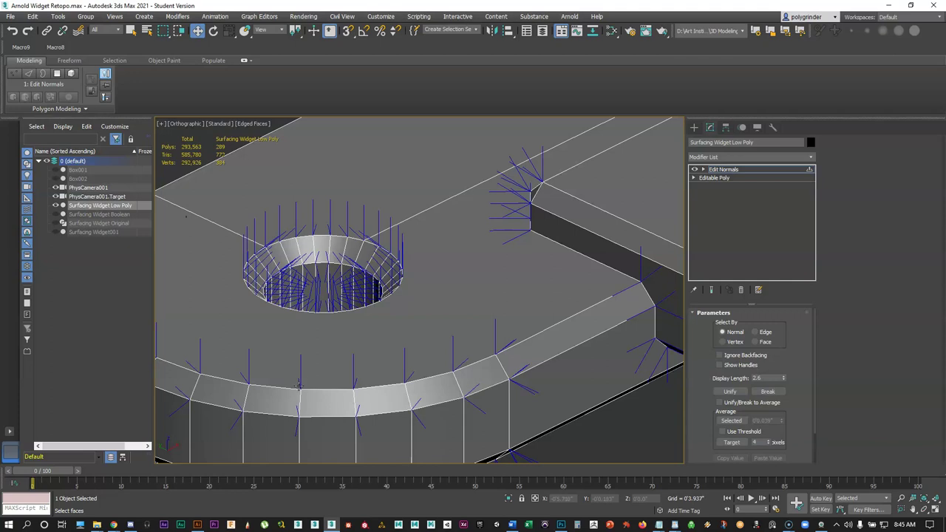
middle_click_drag(327, 342, 299, 362, "alt")
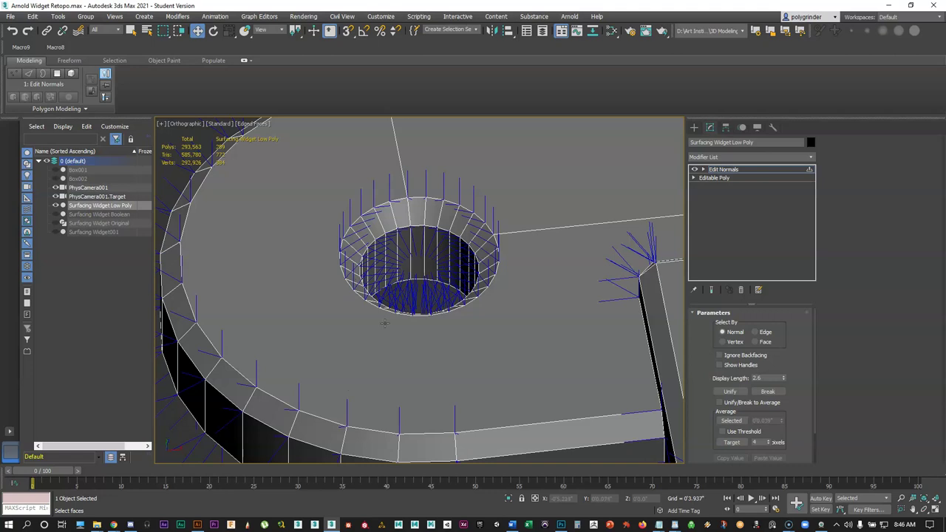
scroll(474, 365, "down", 3)
Orbit around both ends of the widget to inspect the normals.
middle_click_drag(439, 355, 333, 352, "alt")
middle_click_drag(605, 159, 397, 272)
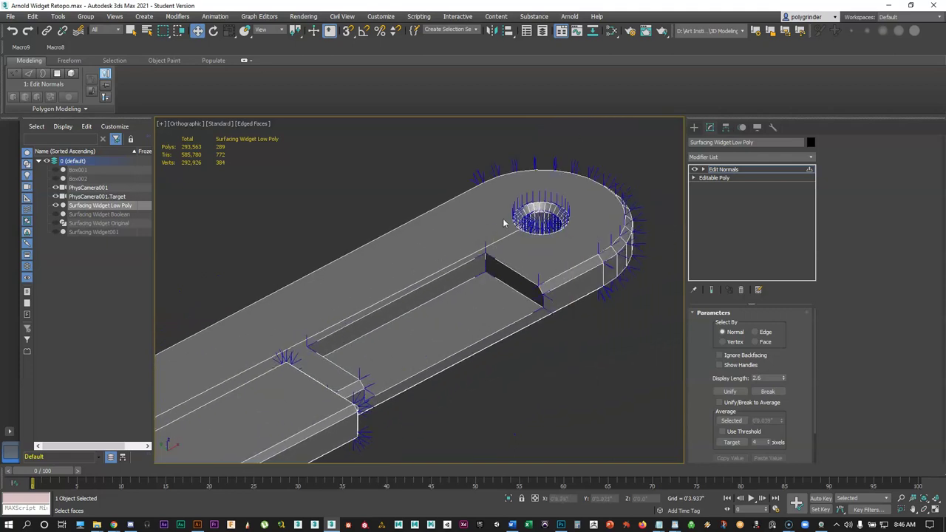
middle_click_drag(270, 317, 507, 213, "alt")
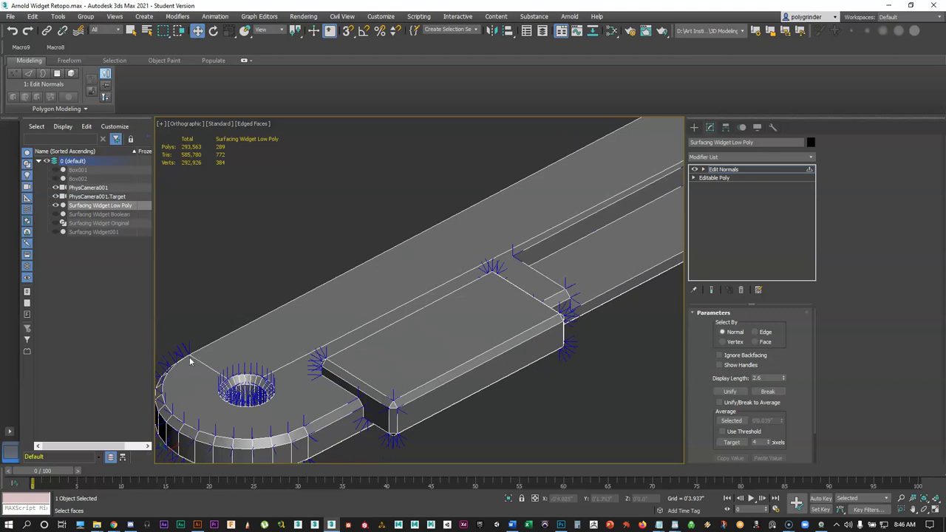
middle_click_drag(641, 157, 418, 300, "alt")
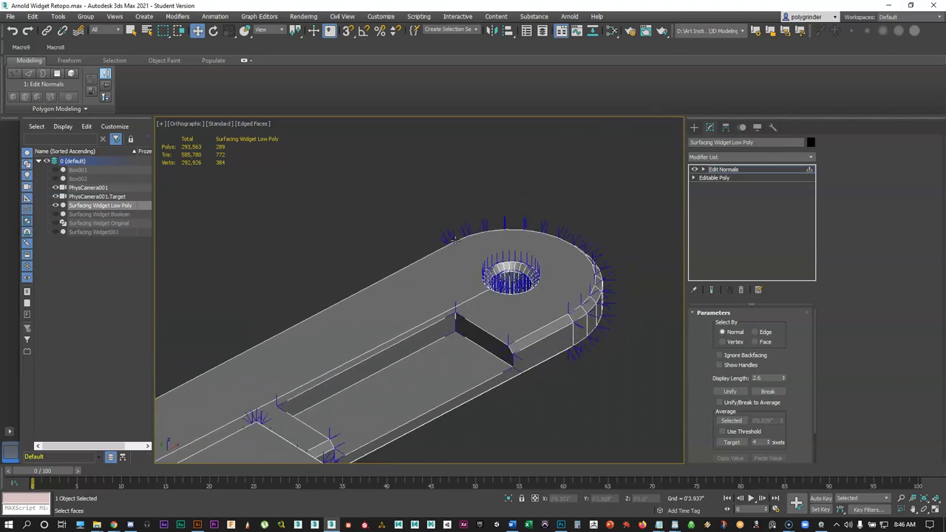
scroll(449, 248, "down", 3)
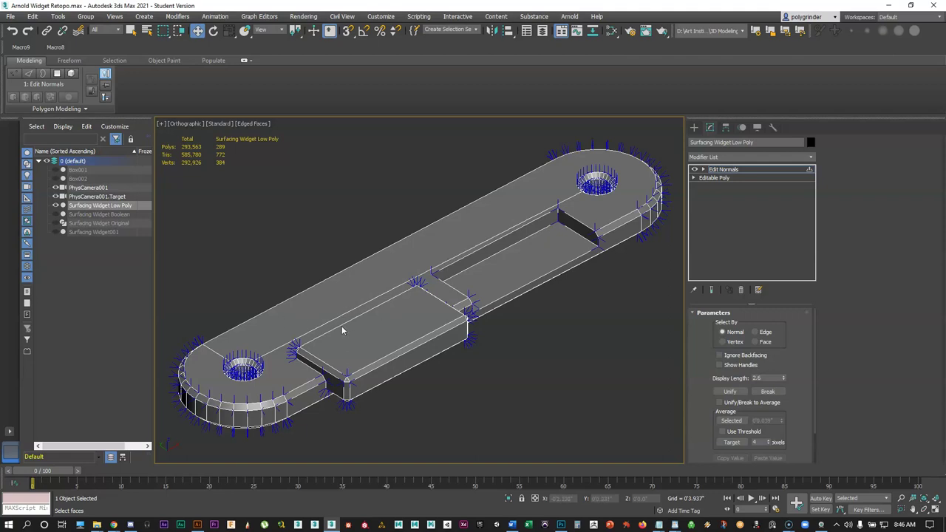
middle_click_drag(340, 331, 481, 315, "alt")
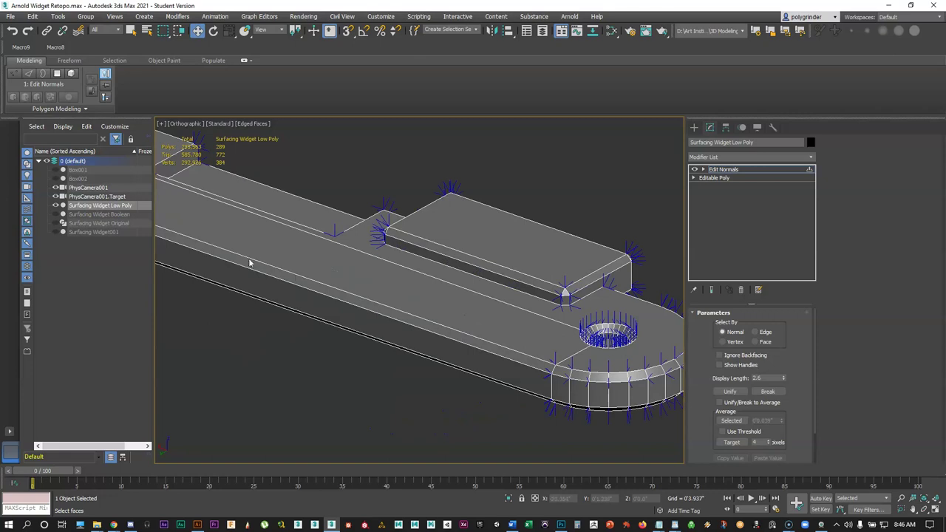
scroll(405, 286, "down", 3)
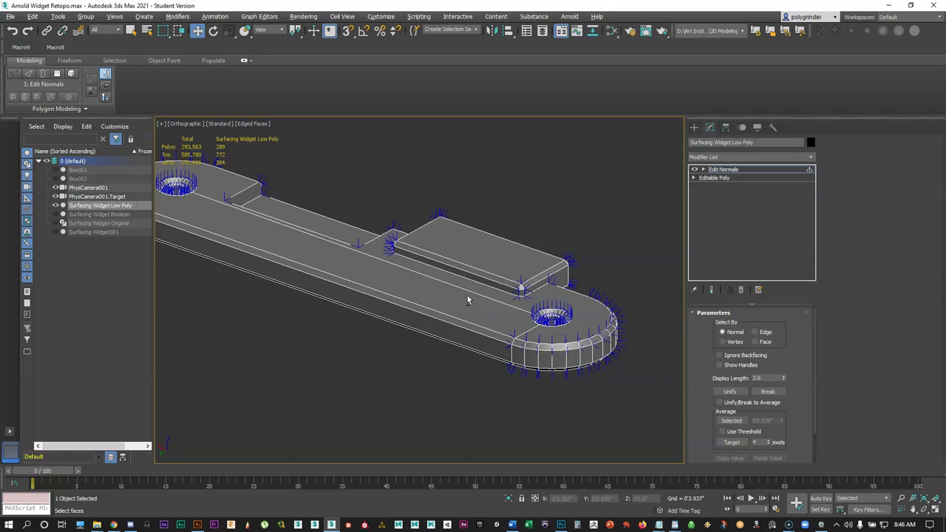
middle_click_drag(481, 298, 399, 294, "alt")
mouse_move(527, 259)
middle_mouse_down("alt")
mouse_move(342, 296)
mouse_move(550, 251)
mouse_move(521, 254)
middle_mouse_up("alt")
Select all 289 polygons of the Editable Poly and turn on Slice Plane.
left_click(746, 180)
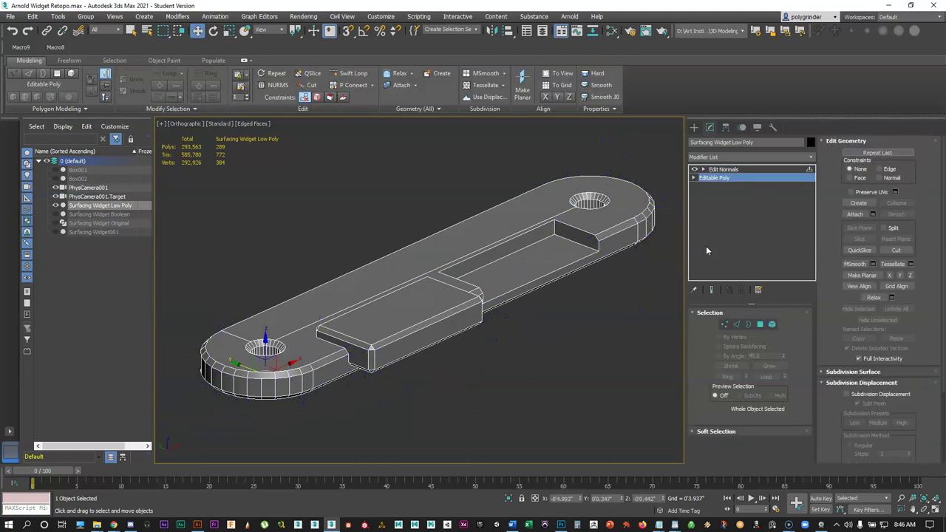
left_click(759, 326)
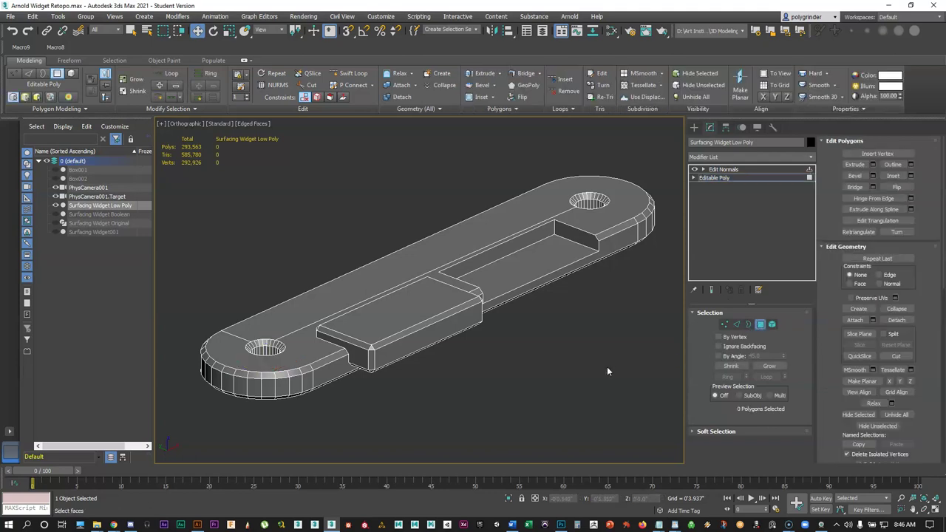
middle_click_drag(601, 368, 574, 365)
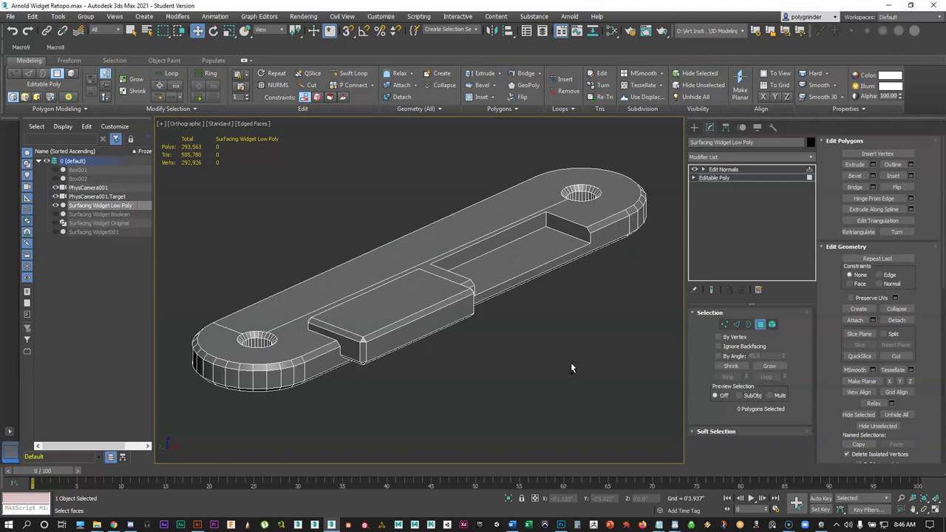
key("ctrl+a")
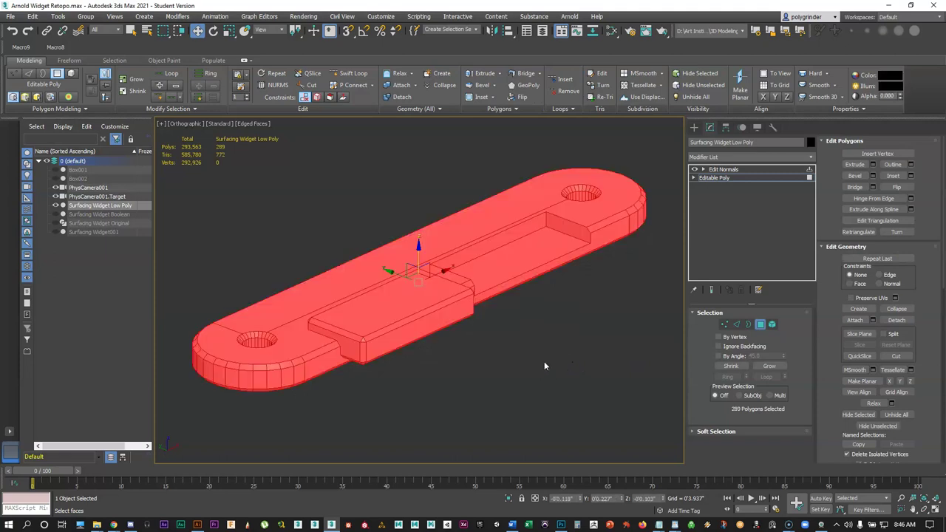
left_click(857, 334)
scroll(517, 363, "down", 3)
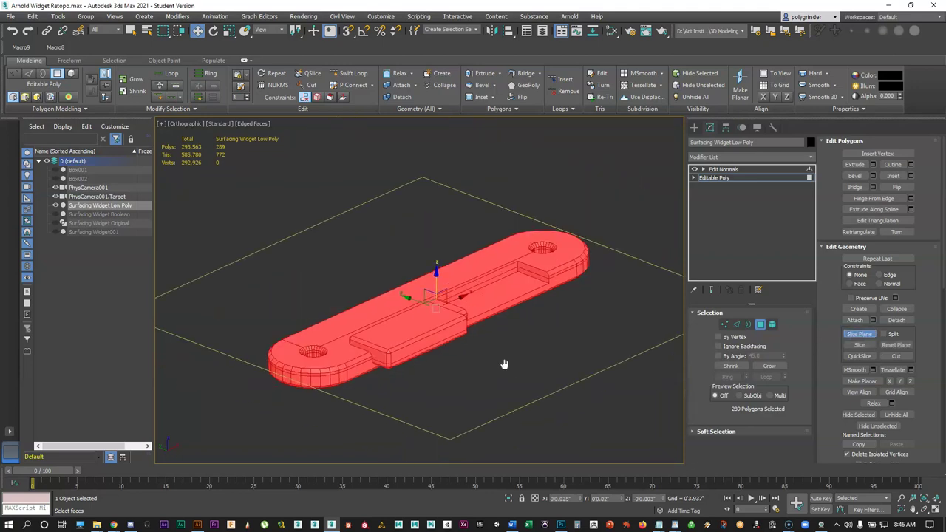
middle_click_drag(504, 364, 498, 380)
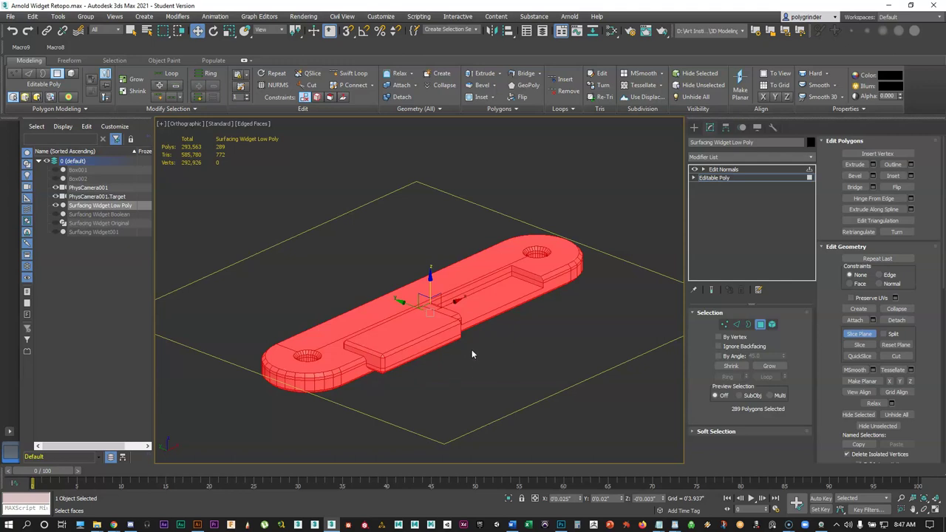
With Angle Snap on, rotate the slice plane 90° on Y to stand upright.
right_click(472, 354)
left_click(492, 364)
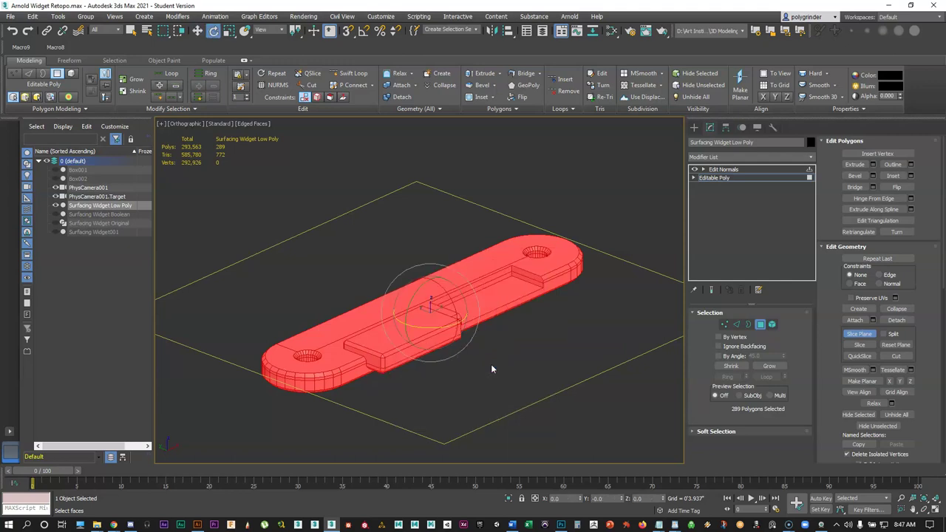
left_click(364, 30)
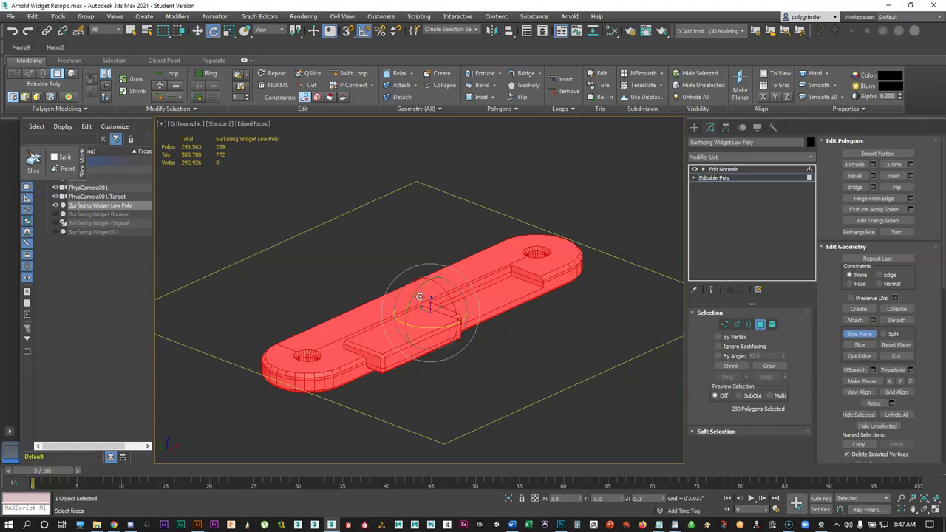
left_click_drag(417, 293, 399, 333)
left_click_drag(416, 290, 402, 337)
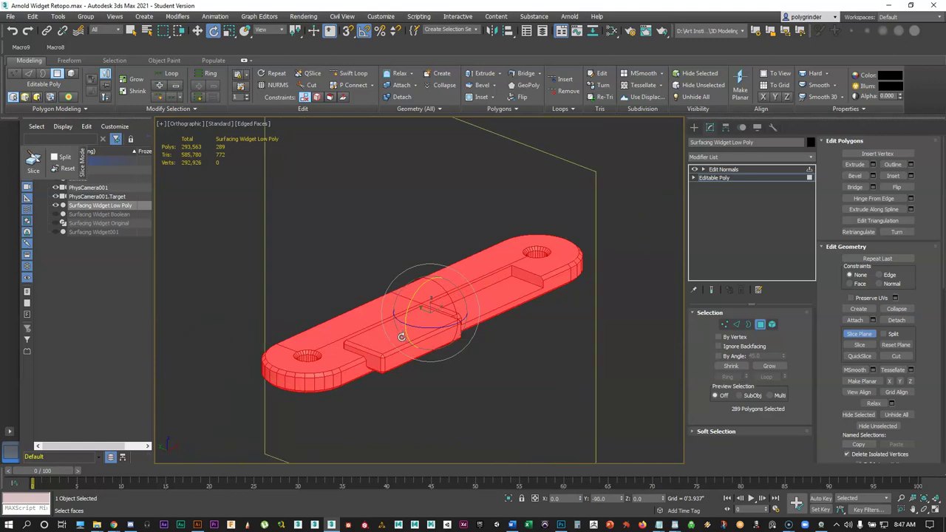
Move the upright slice plane along X to the end of the slot.
right_click(495, 335)
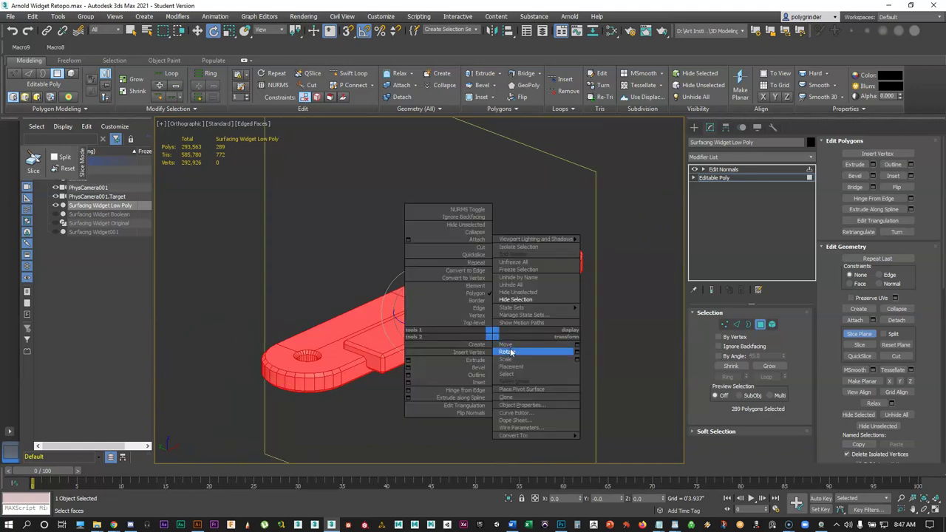
left_click(510, 350)
scroll(530, 326, "up", 3)
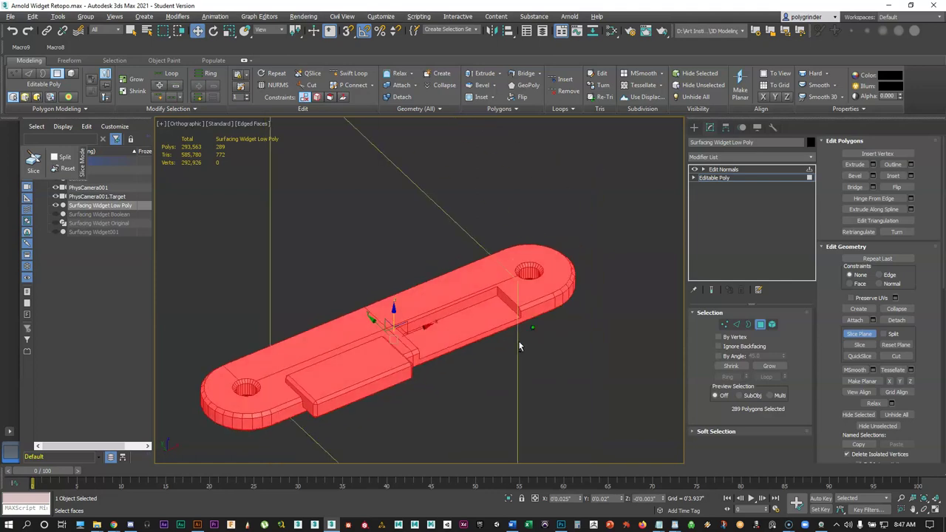
middle_click_drag(521, 348, 392, 323)
scroll(473, 332, "up", 2)
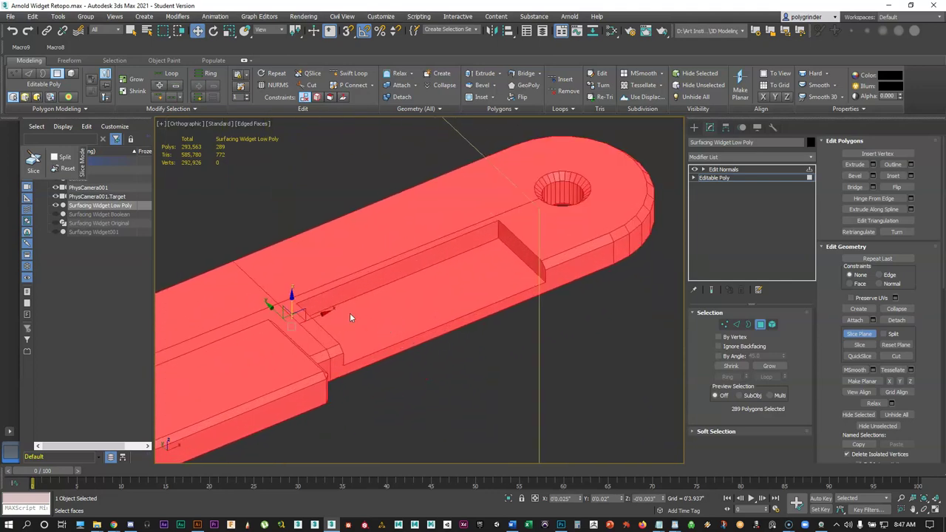
left_click_drag(322, 317, 562, 252)
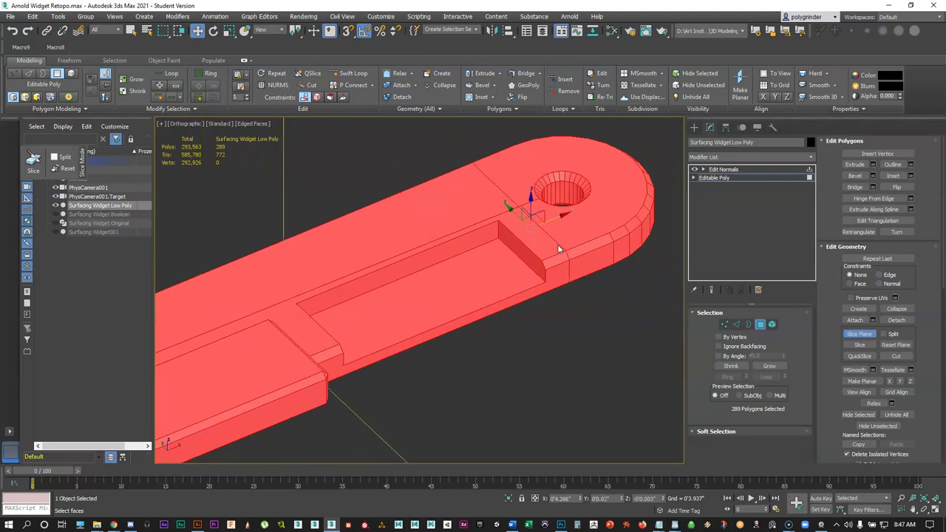
Cut the first cross slices near the hole end, with Split left off.
left_click(870, 349)
left_click(883, 335)
left_click(885, 334)
left_click(860, 345)
left_click_drag(555, 219, 481, 264)
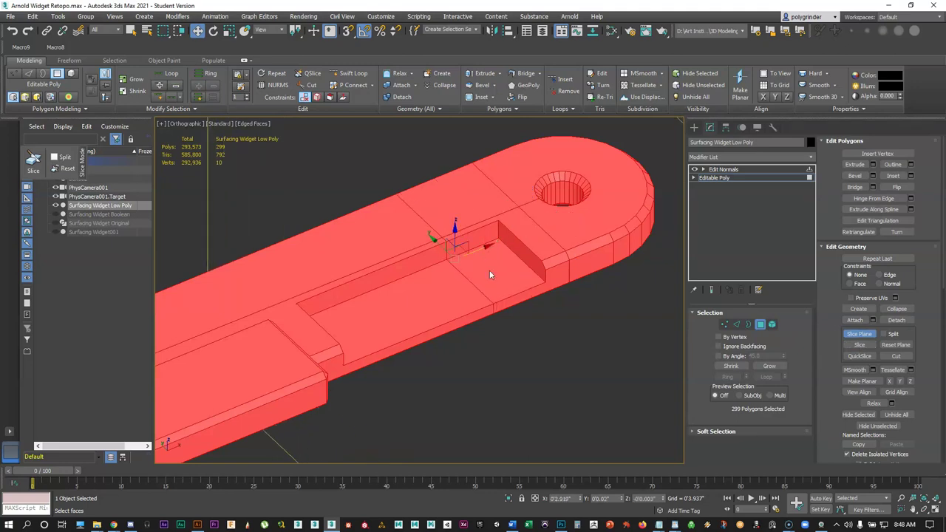
left_click(860, 345)
left_click_drag(482, 250, 403, 290)
left_click(860, 345)
Continue cutting cross slices along the widget up to the near hole.
middle_click_drag(401, 317, 390, 340)
scroll(292, 204, "down", 2)
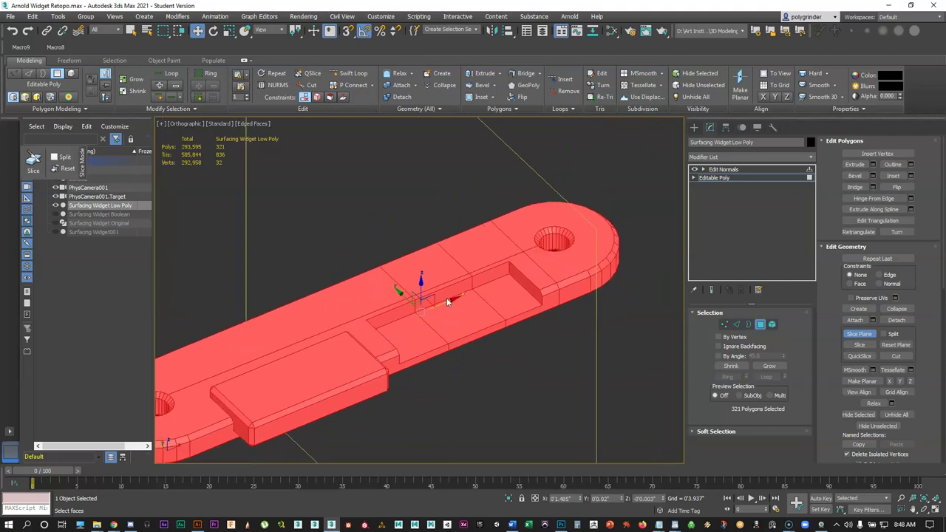
left_click_drag(450, 299, 330, 363)
left_click(860, 345)
left_click_drag(389, 326, 328, 359)
left_click(858, 345)
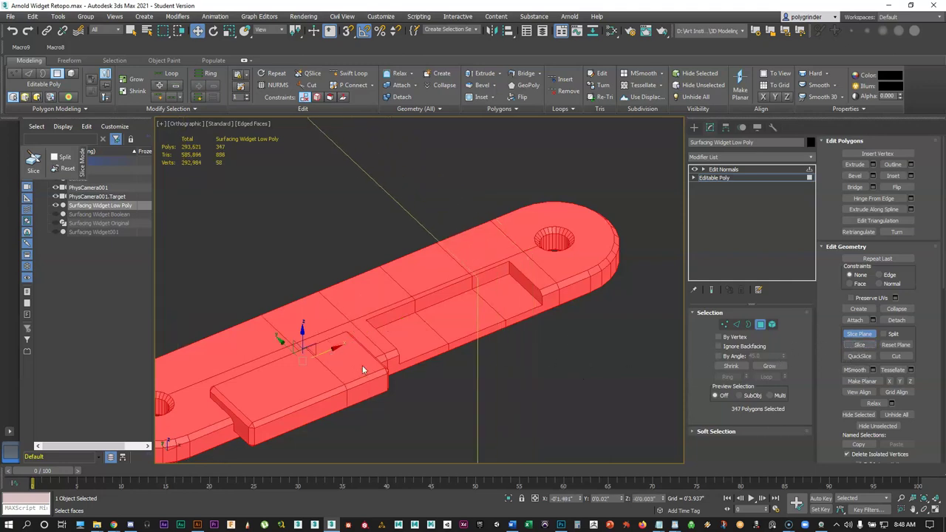
middle_click_drag(322, 363, 448, 291)
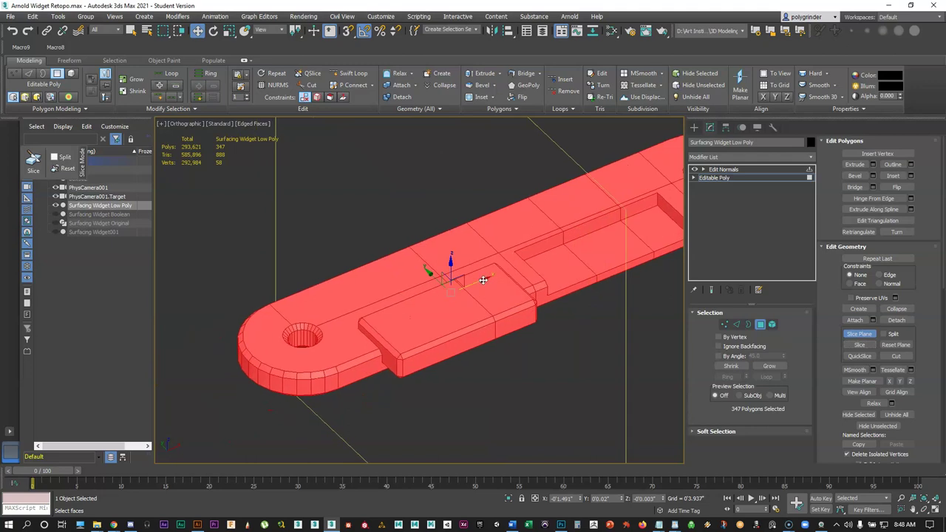
left_click_drag(484, 281, 371, 322)
left_click(860, 346)
left_click_drag(423, 303, 368, 337)
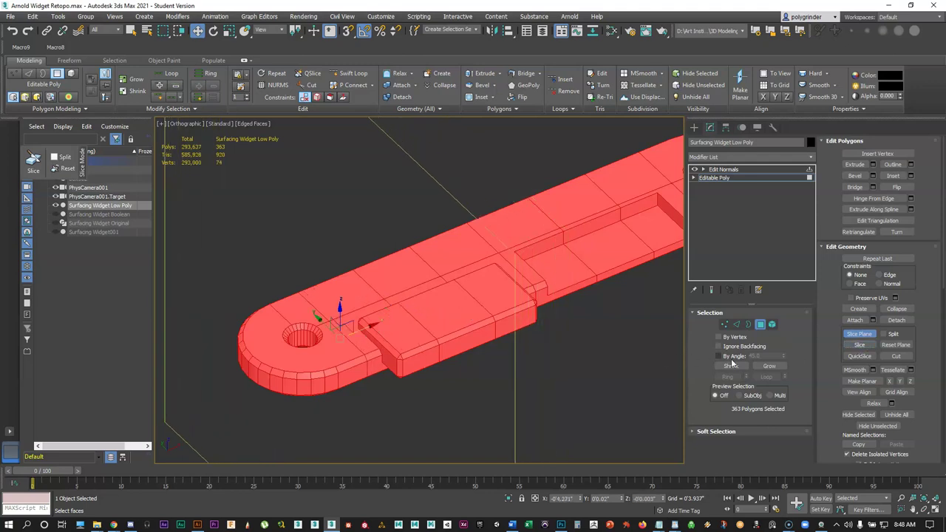
left_click(857, 346)
Turn off Slice Plane and select one top polygon of the 373-polygon mesh.
left_click(858, 335)
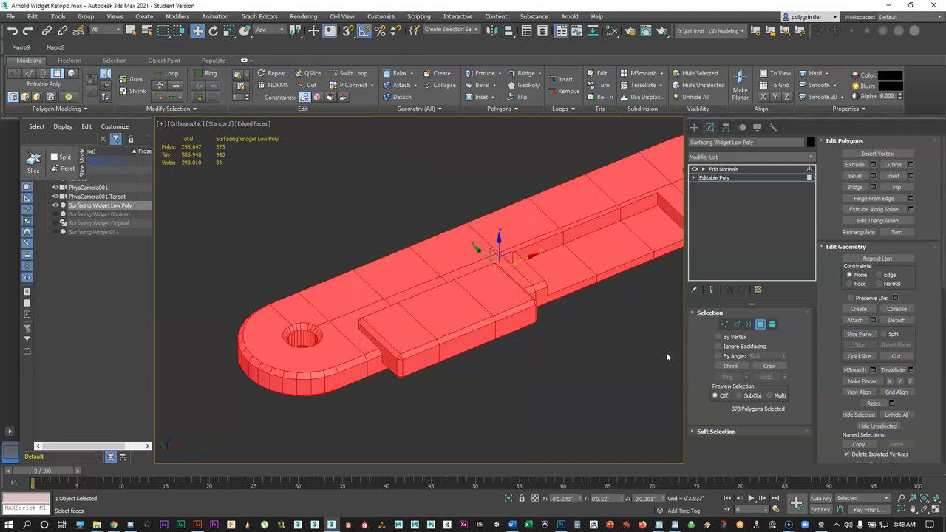
left_click(587, 331)
left_click(515, 306)
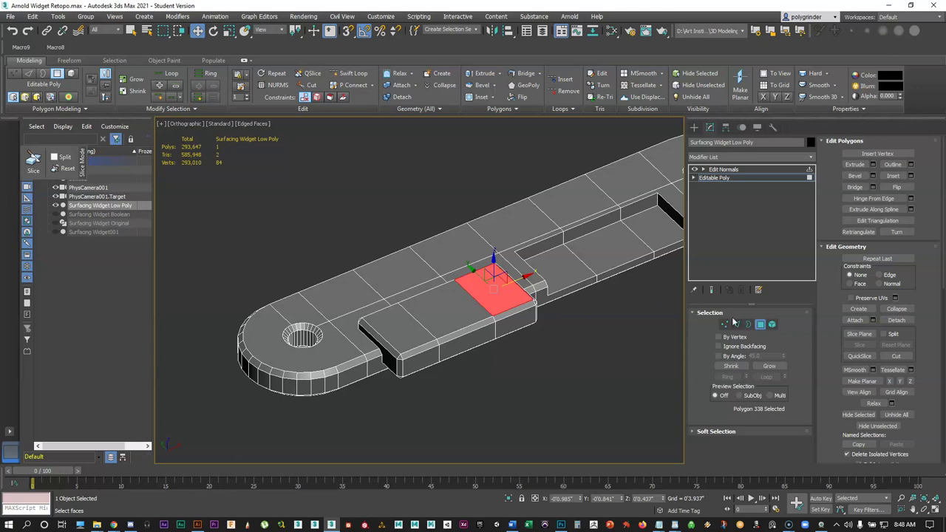
Return to the Edit Normals modifier and orbit to view normals on the sliced 373-polygon mesh.
left_click(760, 323)
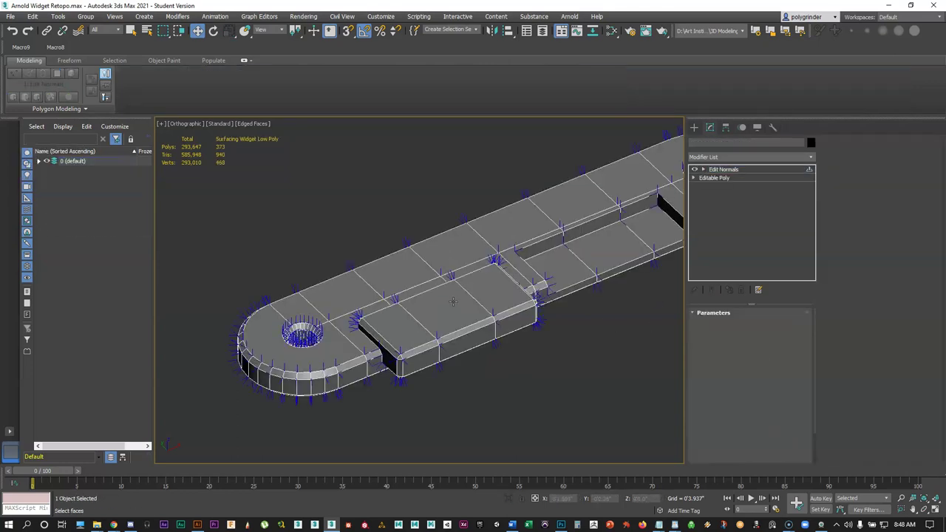
scroll(485, 274, "down", 3)
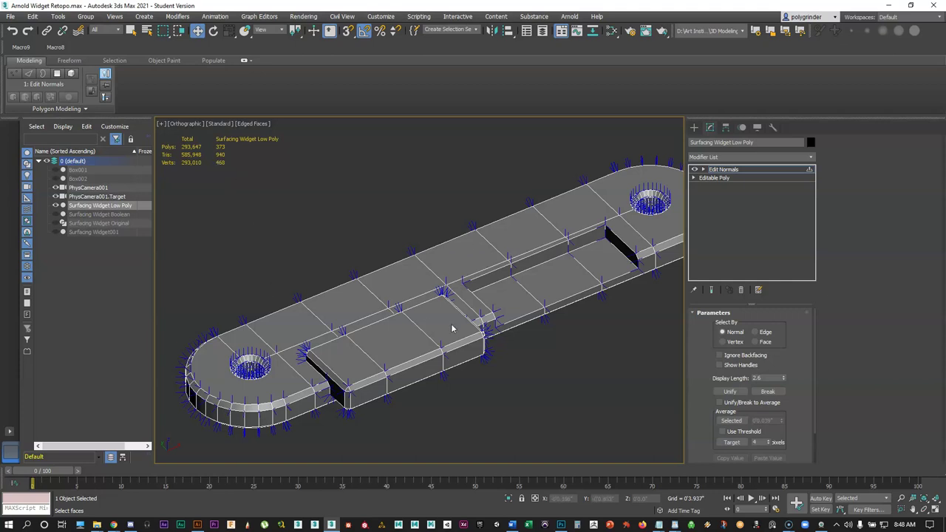
mouse_move(443, 290)
middle_mouse_down("alt")
mouse_move(439, 281)
mouse_move(431, 355)
mouse_move(431, 288)
mouse_move(505, 301)
mouse_move(539, 276)
mouse_move(540, 236)
mouse_move(520, 193)
mouse_move(406, 329)
mouse_move(407, 313)
mouse_move(437, 290)
mouse_move(407, 274)
mouse_move(396, 221)
mouse_move(433, 298)
middle_mouse_up("alt")
scroll(459, 302, "up", 5)
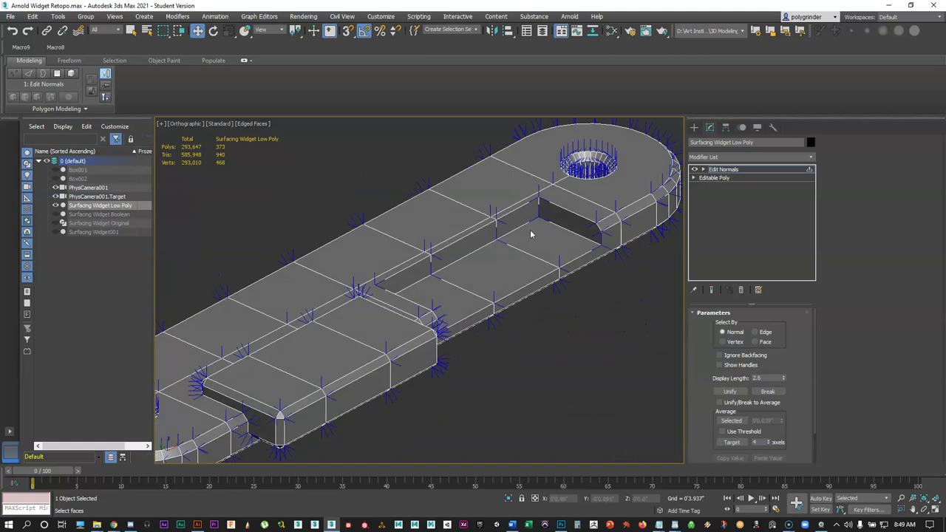
scroll(541, 226, "down", 3)
middle_click_drag(540, 225, 473, 309, "alt")
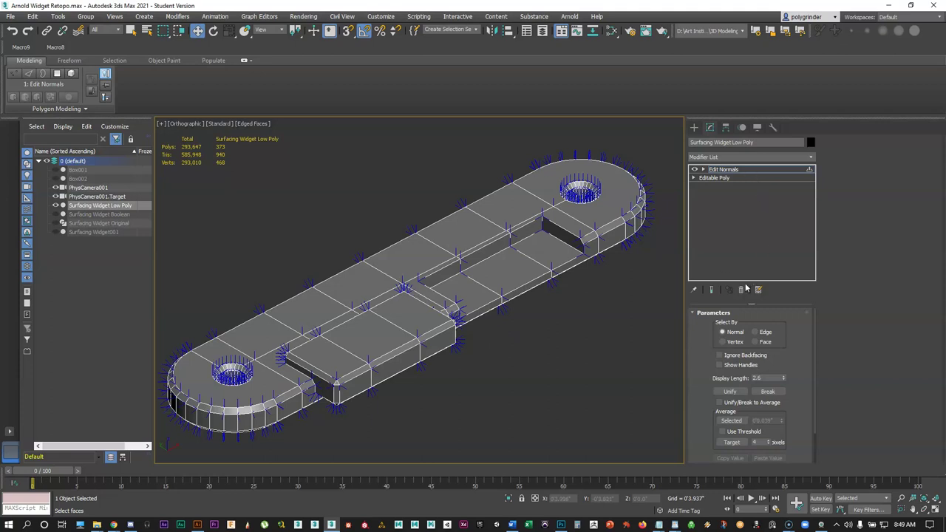
Delete the Edit Normals modifier, leaving a plain 373-polygon Editable Poly.
left_click(747, 170)
left_click(741, 289)
middle_click_drag(473, 326, 447, 273, "alt")
scroll(437, 282, "down", 2)
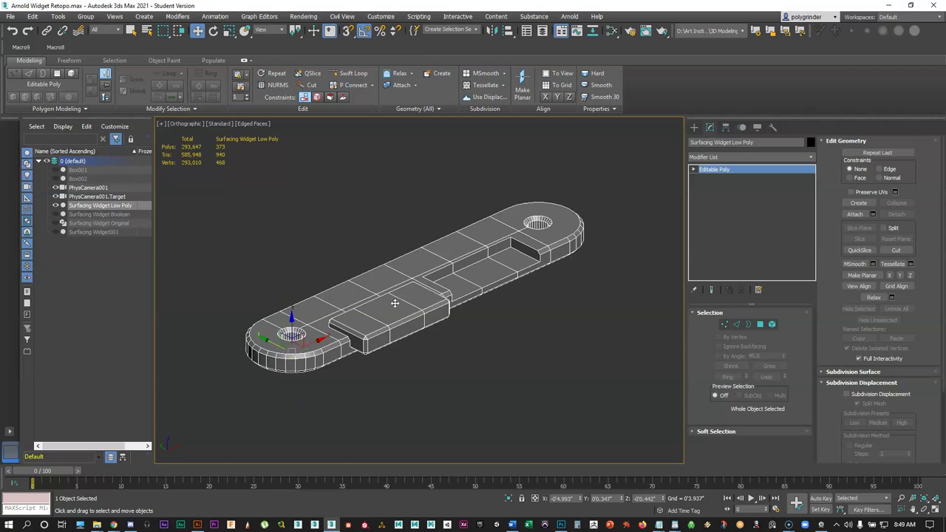
Centre the widget's pivot on the object using Affect Pivot Only and Center to Object.
left_click(727, 127)
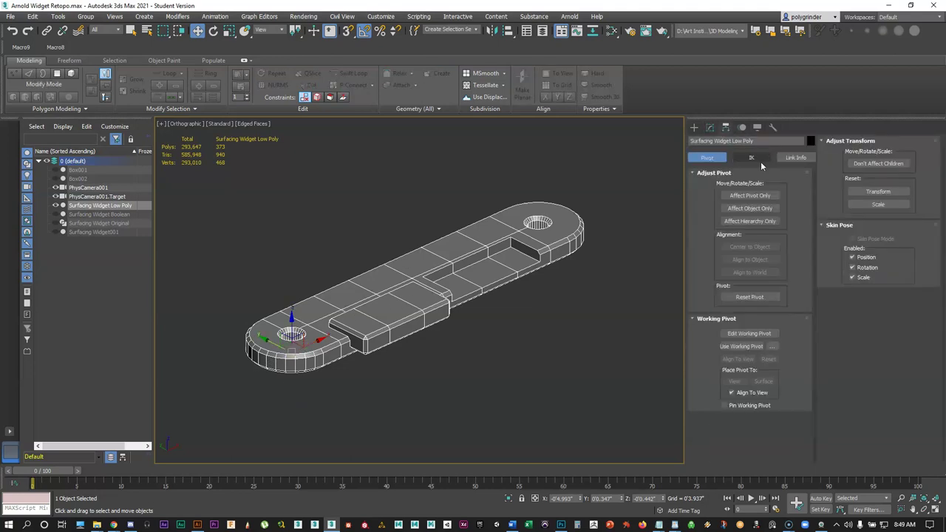
left_click(746, 196)
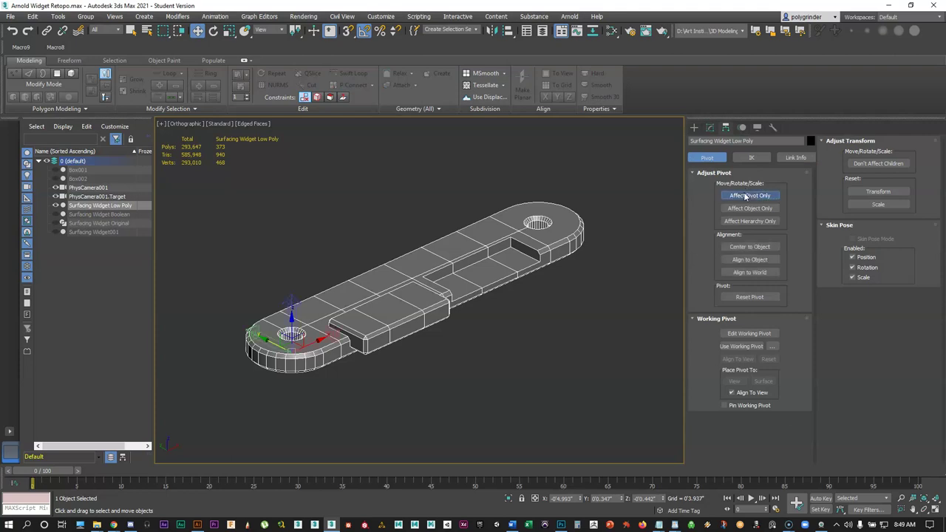
left_click(751, 247)
left_click(743, 196)
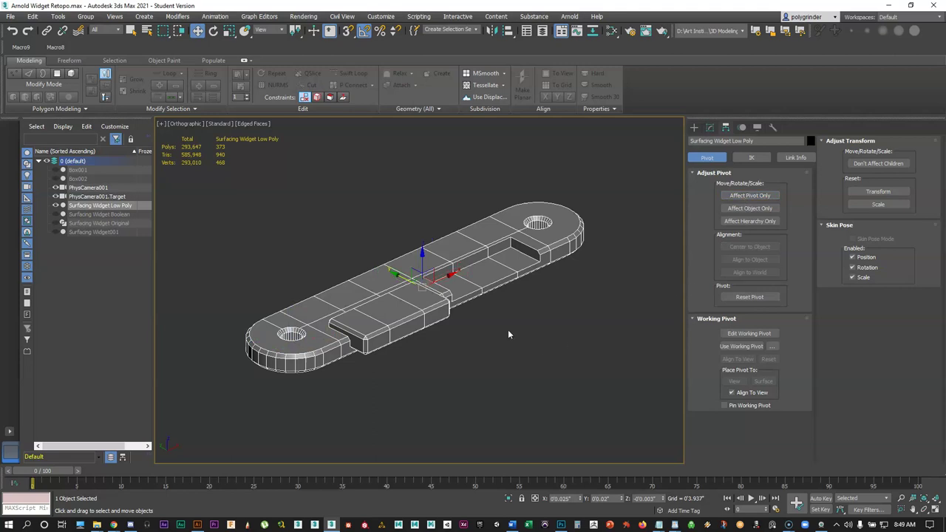
Shift-drag the widget to create a copy named Surfacing Widget Low Poly001.
middle_click_drag(457, 338, 393, 317, "alt")
scroll(392, 318, "up", 2)
middle_click_drag(530, 320, 425, 303, "alt")
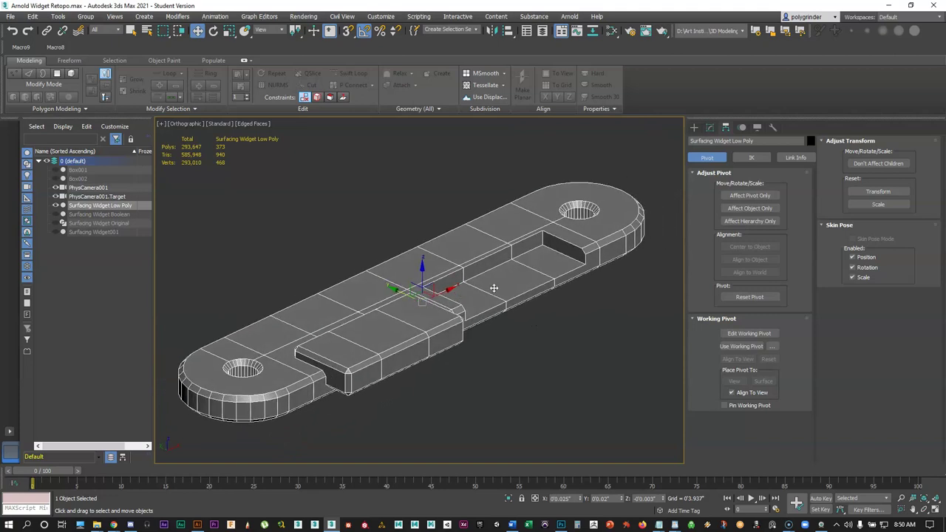
scroll(444, 288, "down", 3)
middle_click_drag(454, 274, 421, 267)
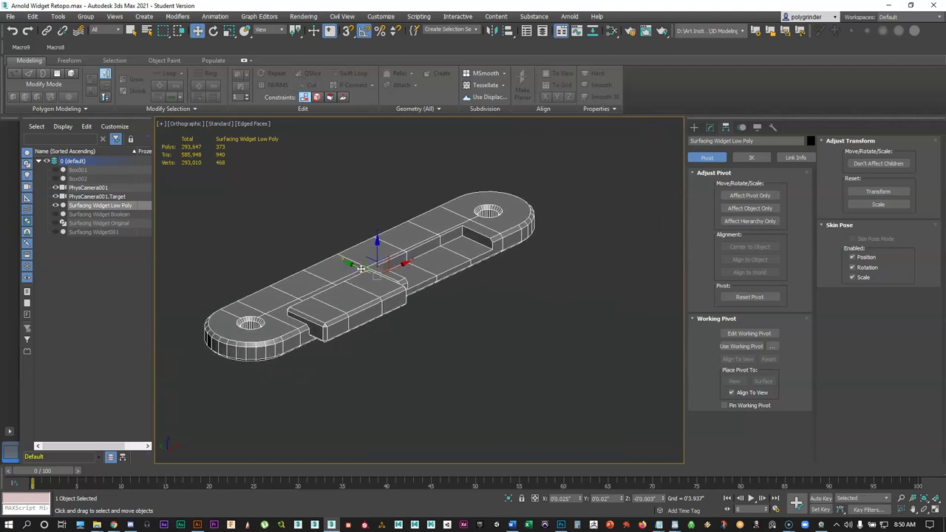
mouse_move(352, 266)
left_mouse_down("shift")
mouse_move(460, 293)
mouse_move(469, 322)
left_mouse_up("shift")
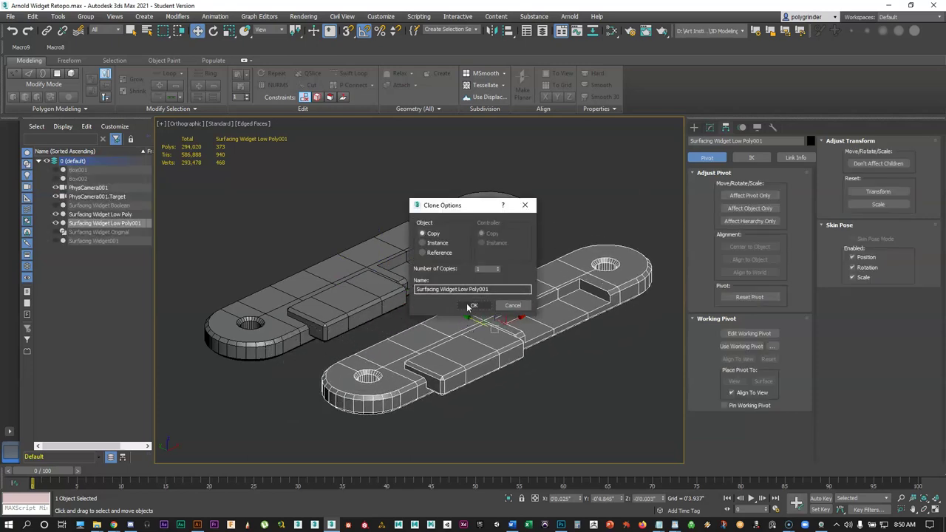
Confirm the clone as Surfacing Widget Low Poly001 and save an incremented version of the scene.
left_click(471, 305)
left_click(11, 16)
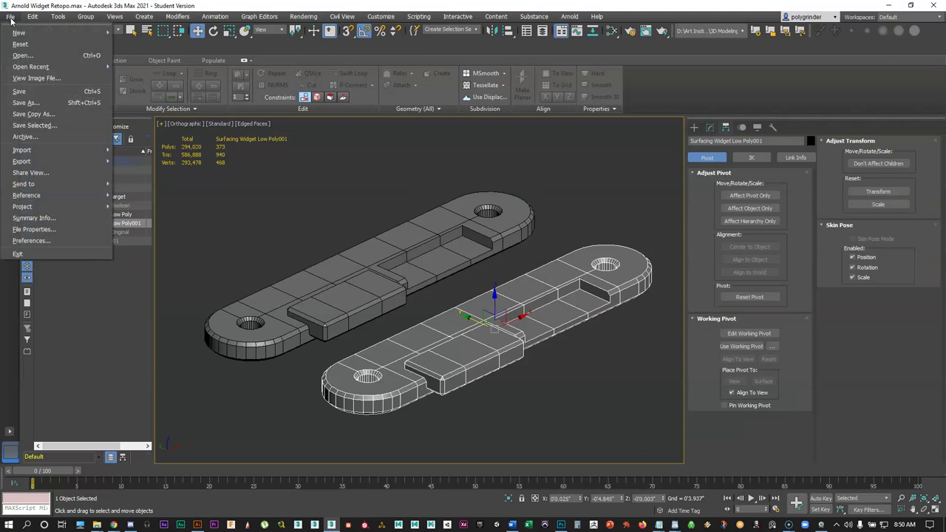
left_click(31, 104)
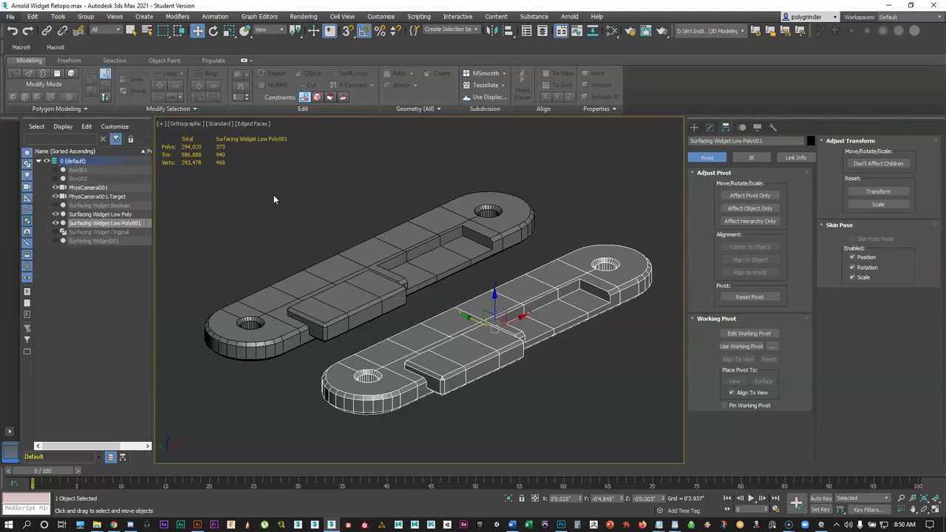
left_click(669, 424)
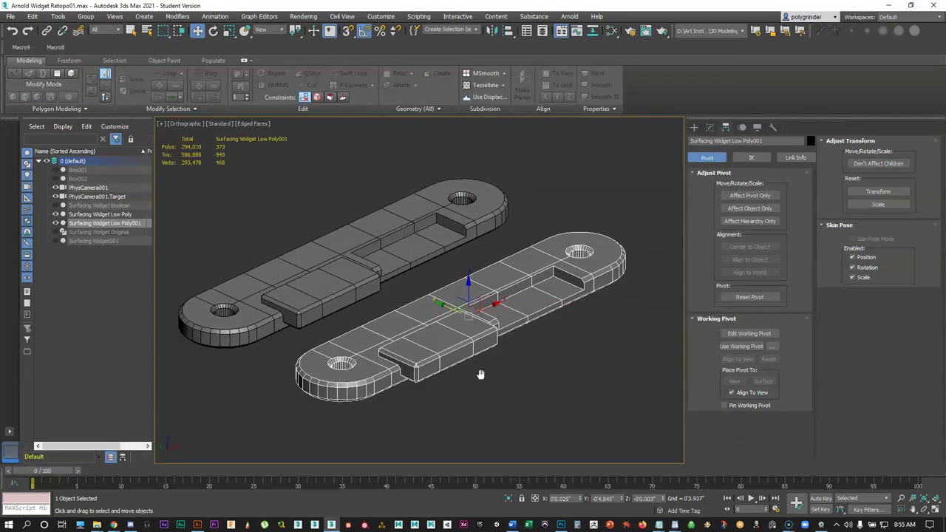
Orbit and zoom the view to compare the two widget copies.
mouse_move(481, 316)
middle_mouse_down("alt")
mouse_move(469, 355)
mouse_move(436, 372)
mouse_move(478, 361)
mouse_move(462, 360)
mouse_move(490, 311)
middle_mouse_up("alt")
scroll(465, 325, "up", 4)
middle_click_drag(446, 338, 451, 334, "alt")
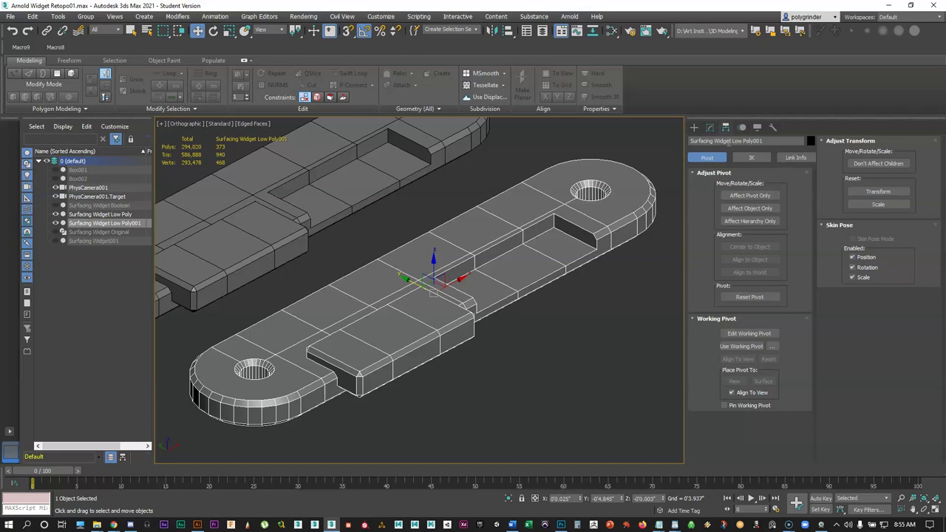
Add a Retopology modifier to Surfacing Widget Low Poly001's stack.
left_click(710, 129)
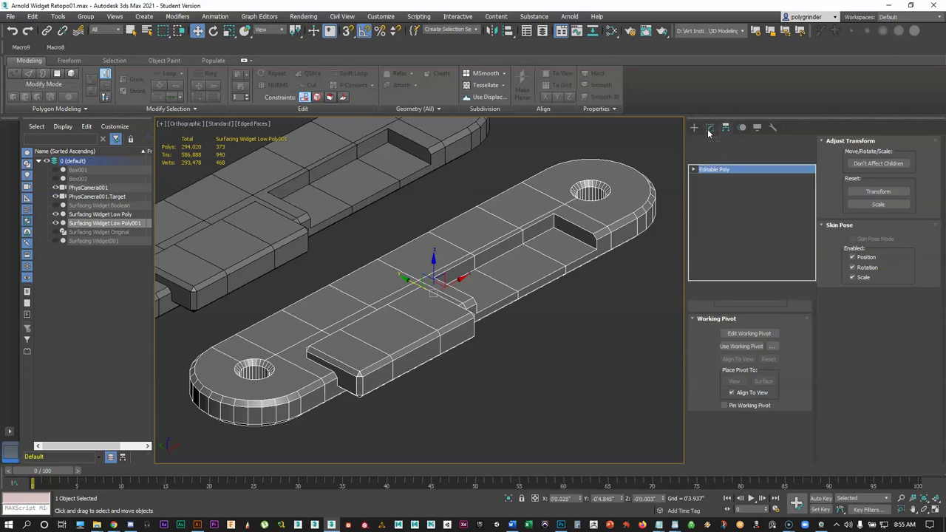
left_click(809, 165)
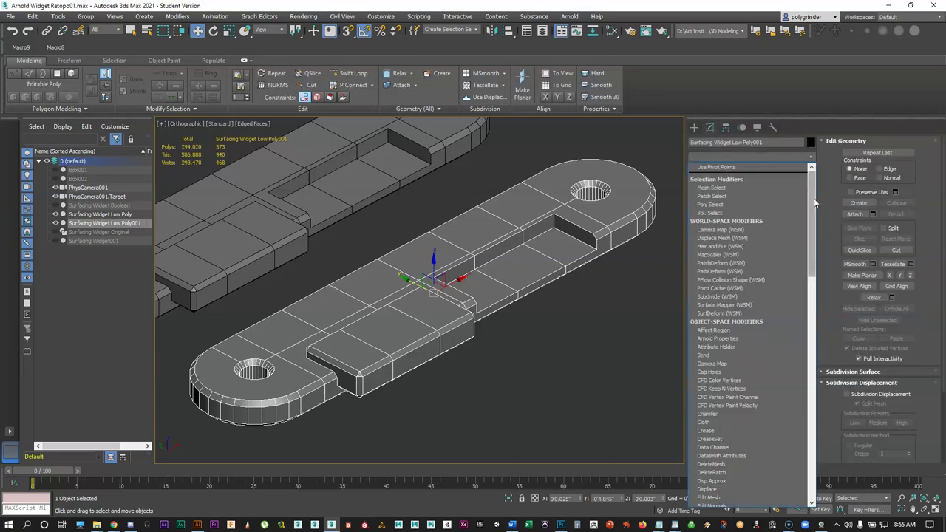
scroll(805, 330, "down", 10)
scroll(806, 353, "down", 1)
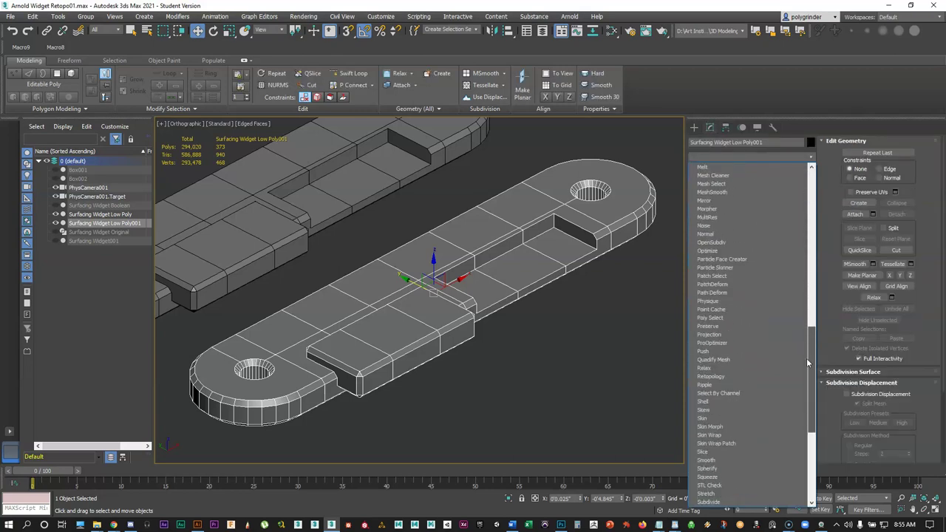
left_click(726, 377)
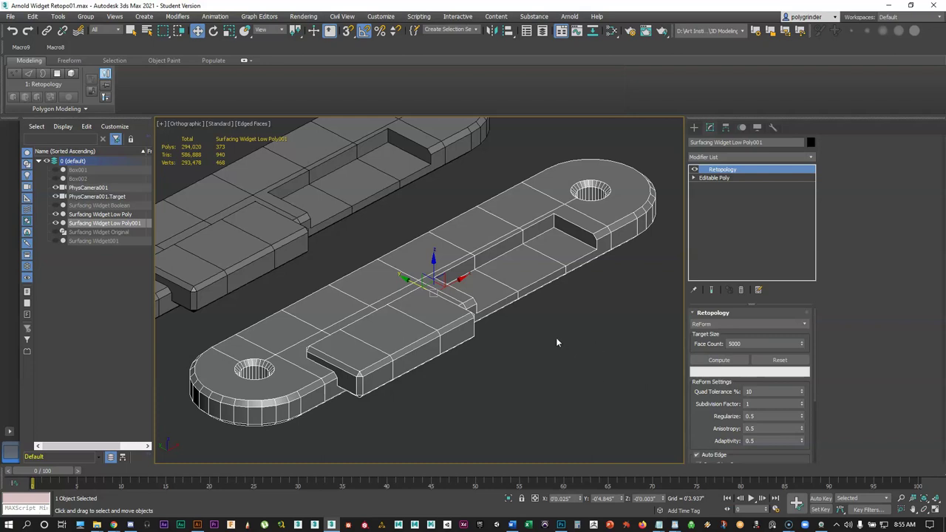
Compute the retopology into a 5,149-polygon quad mesh and drag a clone aside.
middle_click_drag(494, 285, 471, 279)
left_click_drag(751, 304, 750, 242)
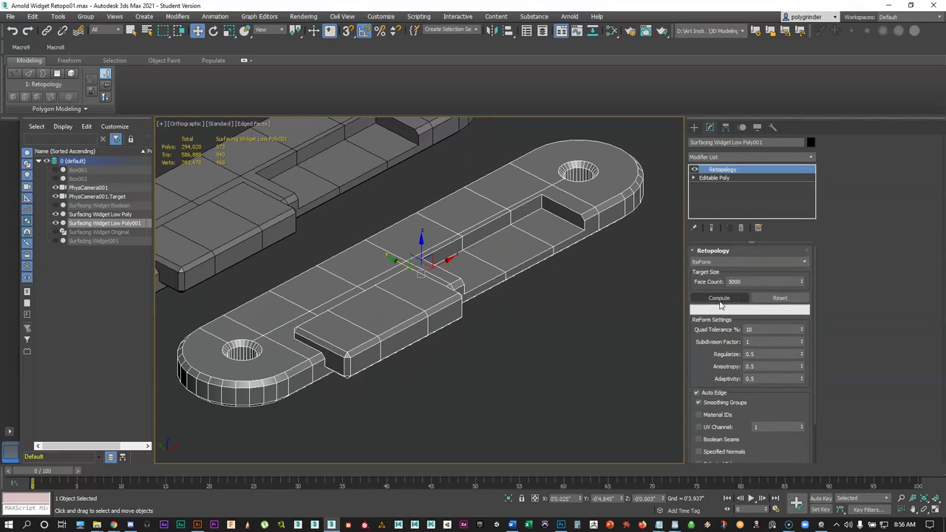
left_click(734, 302)
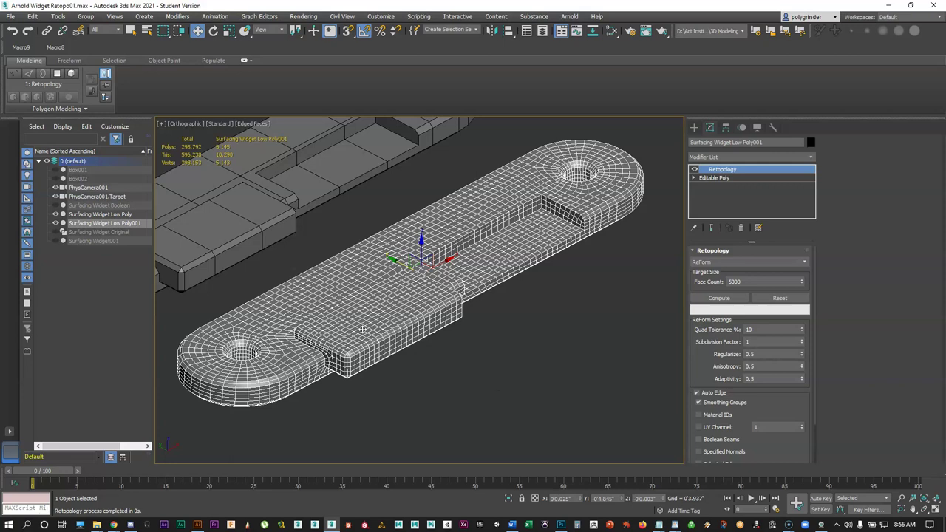
middle_click_drag(449, 294, 371, 259)
mouse_move(318, 231)
left_mouse_down("shift")
mouse_move(409, 272)
mouse_move(455, 312)
left_mouse_up("shift")
Confirm the clone as Low Poly002 and replace its Retopology with a Quadify Mesh modifier.
left_click(473, 305)
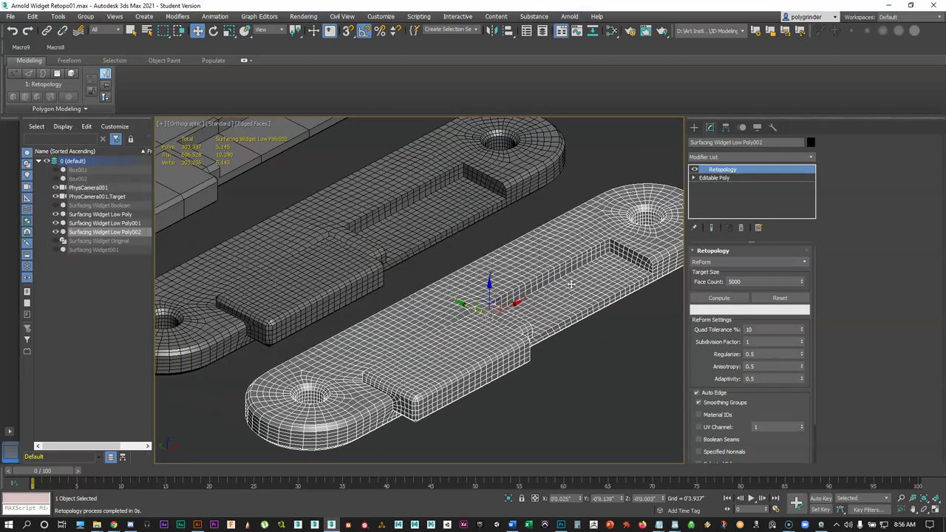
left_click(743, 227)
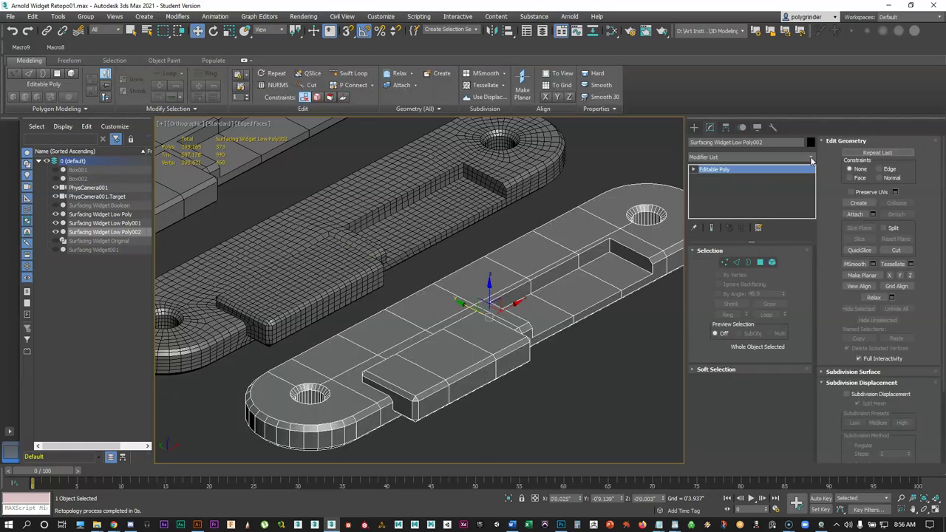
left_click(812, 160)
left_click_drag(812, 221, 812, 367)
left_click(740, 353)
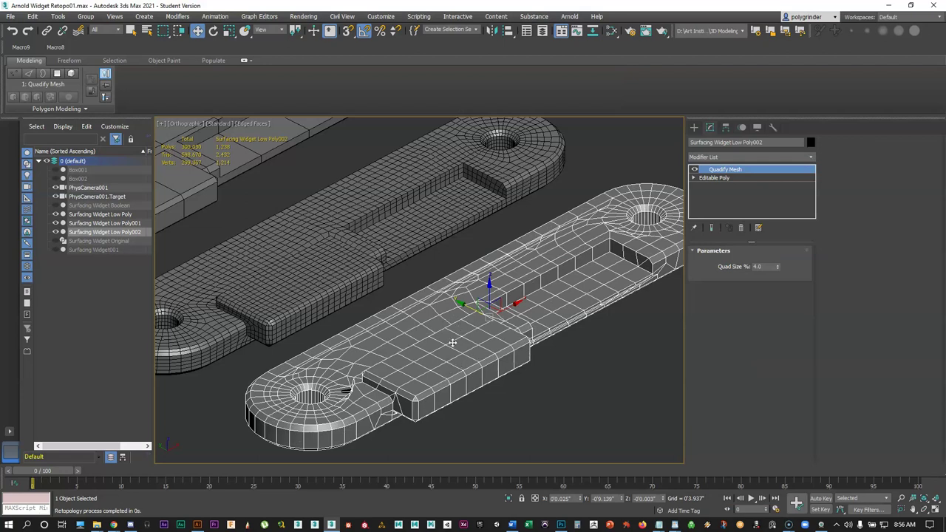
Set Low Poly002's Quadify Mesh Quad Size % to 2, then 1.
middle_click_drag(453, 342, 414, 291, "alt")
scroll(506, 302, "up", 2)
middle_click_drag(506, 302, 453, 323)
left_click(466, 300)
left_click(463, 336)
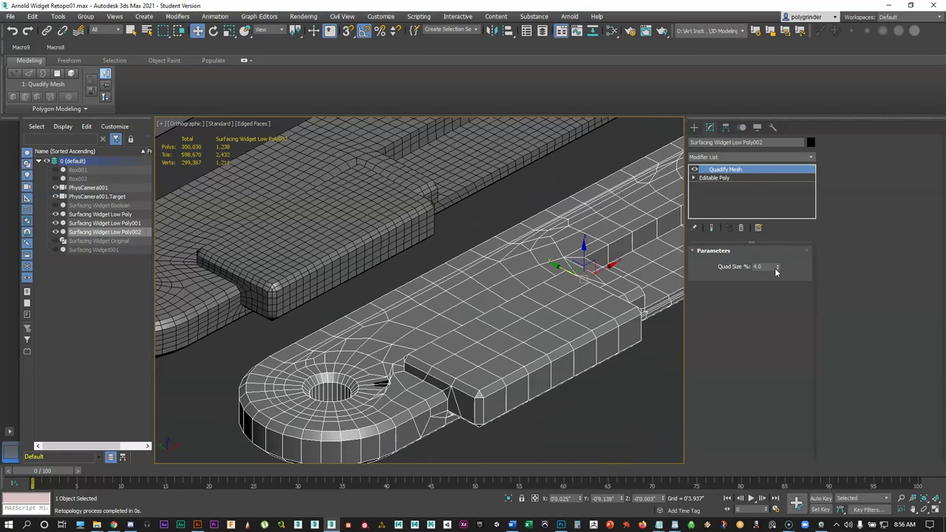
left_click_drag(773, 266, 743, 271)
type("2")
key("Return")
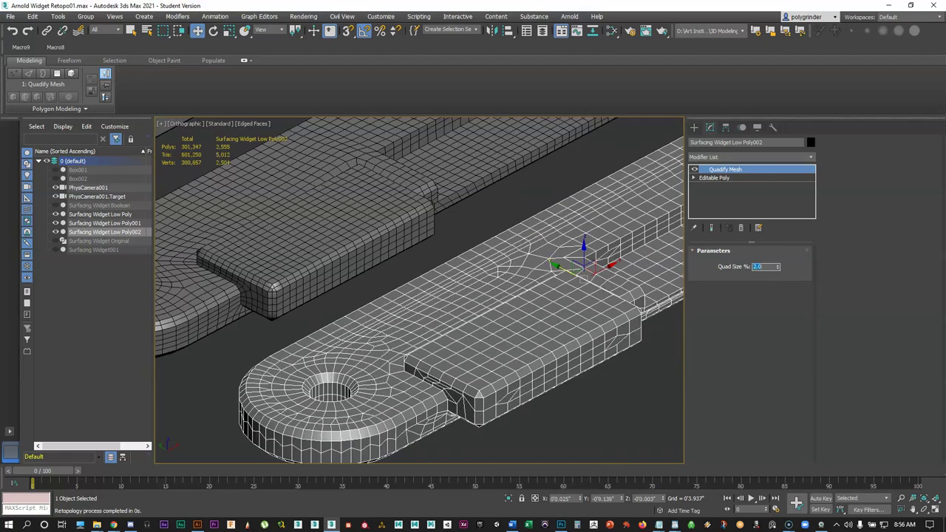
type("1")
key("Return")
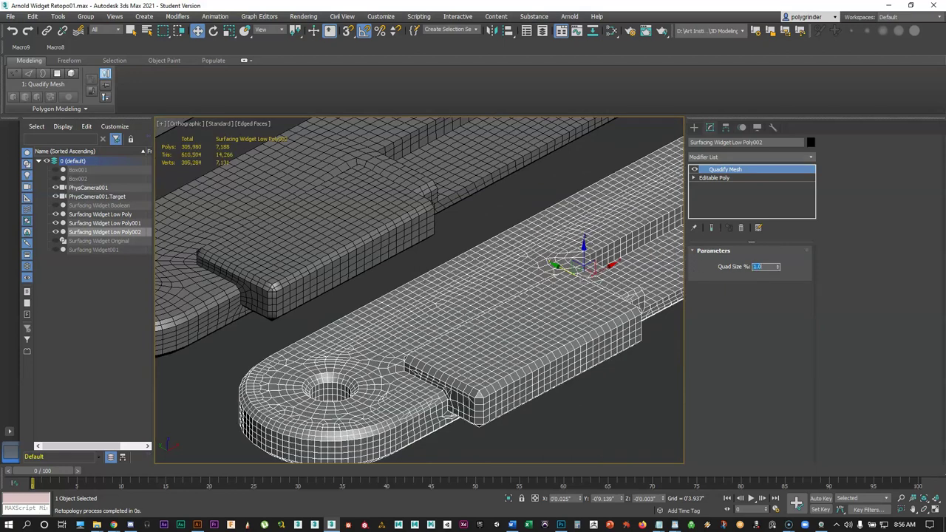
Orbit and pan around the 7,188-polygon quad mesh, then select Low Poly001.
middle_click_drag(560, 302, 468, 386, "alt")
scroll(385, 350, "down", 3)
scroll(406, 374, "up", 3)
scroll(468, 385, "up", 2)
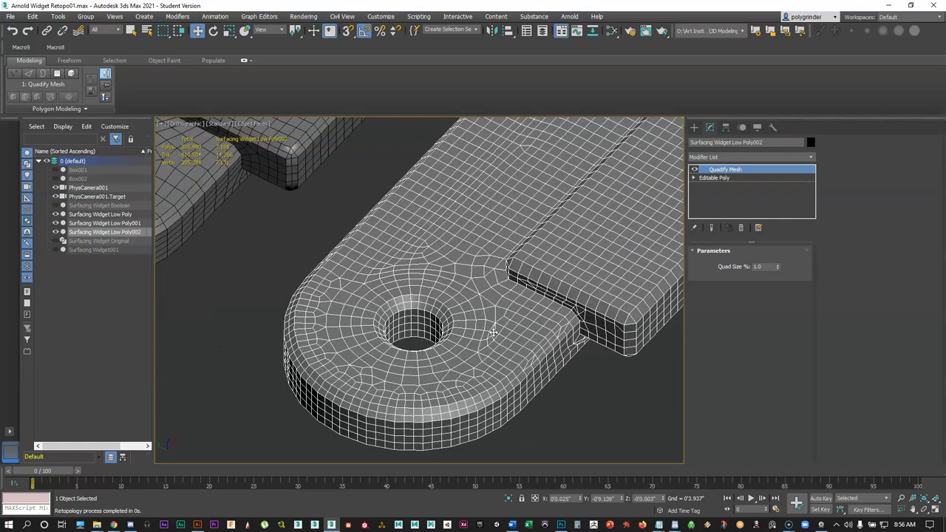
middle_click_drag(383, 369, 542, 357, "alt")
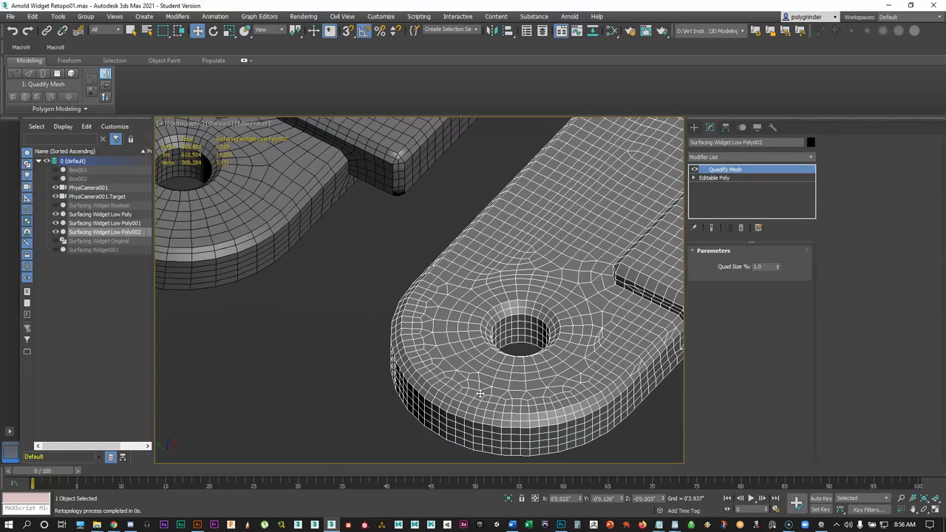
middle_click_drag(639, 230, 305, 328)
key("shift+z")
key("shift+z")
key("shift+z")
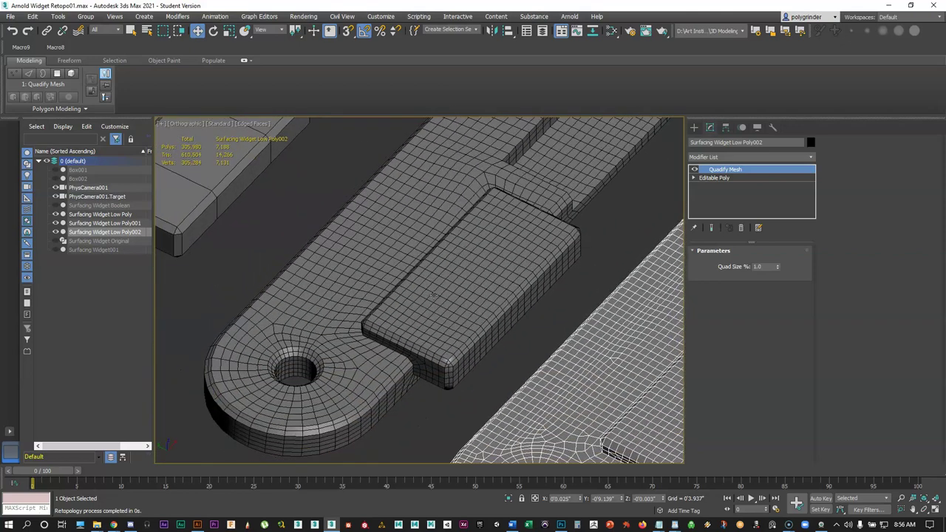
key("shift+z")
left_click(433, 298)
key("shift+z")
key("shift+z")
key("shift+z")
key("shift+z")
key("shift+z")
key("shift+z")
key("shift+z")
key("shift+z")
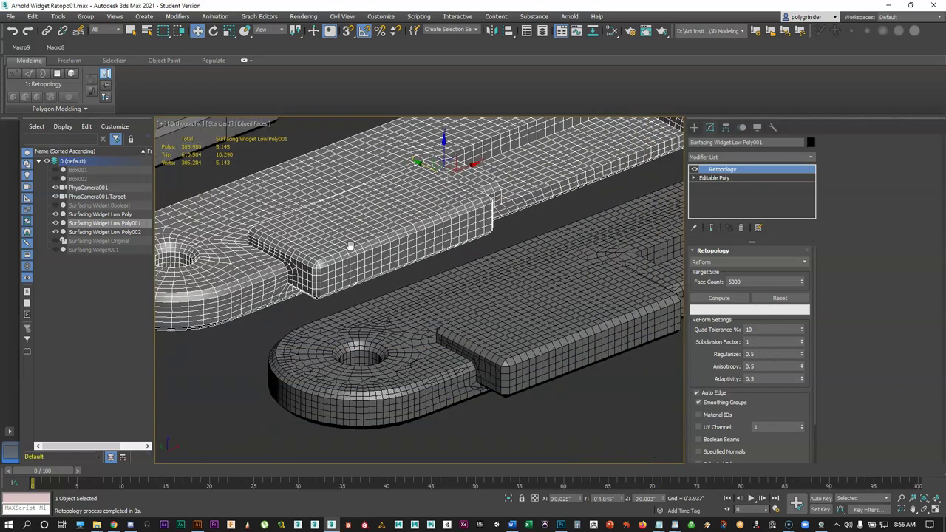
Turn off Edged Faces on Low Poly002 and Low Poly001 and zoom out to show both.
left_click(502, 323)
key("F4")
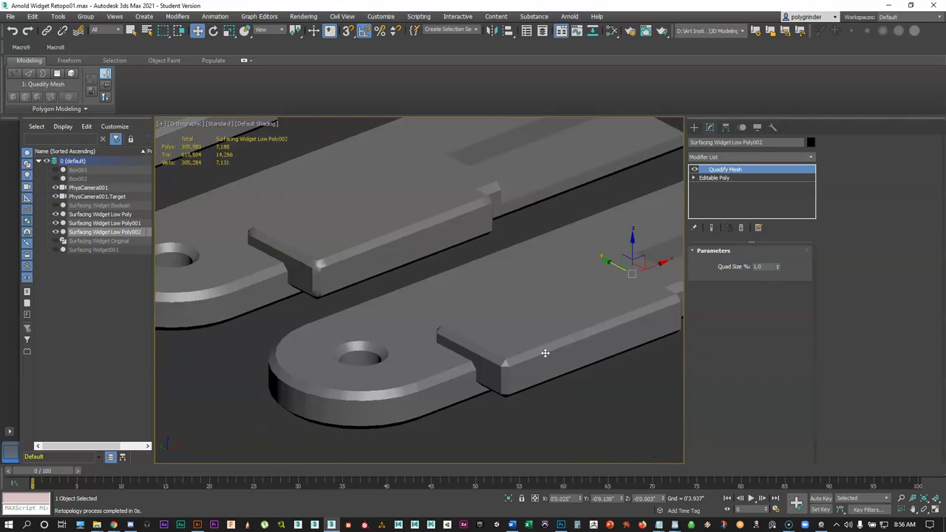
key("shift+z")
key("shift+z")
key("shift+z")
key("shift+z")
key("shift+z")
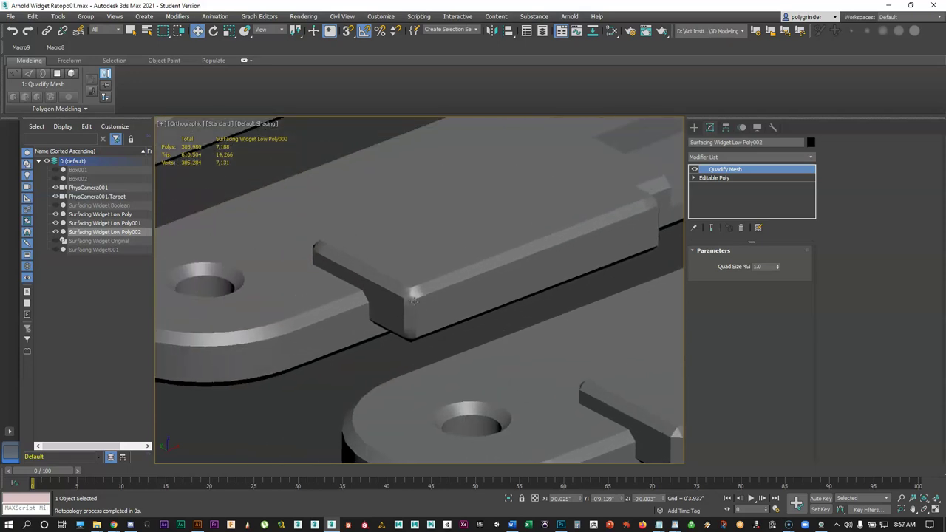
left_click(422, 291)
key("F4")
key("F4")
key("shift+z")
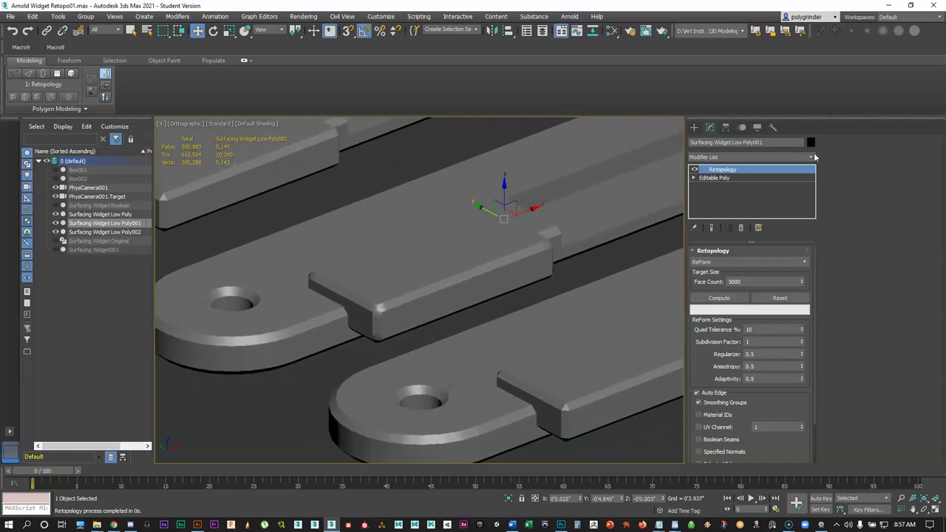
left_click(813, 157)
left_click_drag(812, 192, 805, 245)
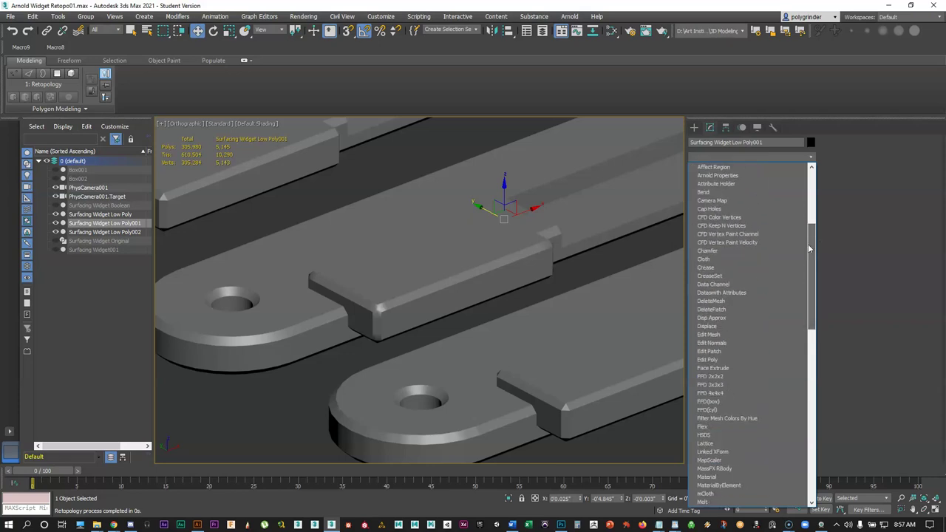
Add Edit Poly to Low Poly001 and auto-smooth all its polygons at 15 degrees.
left_click(713, 359)
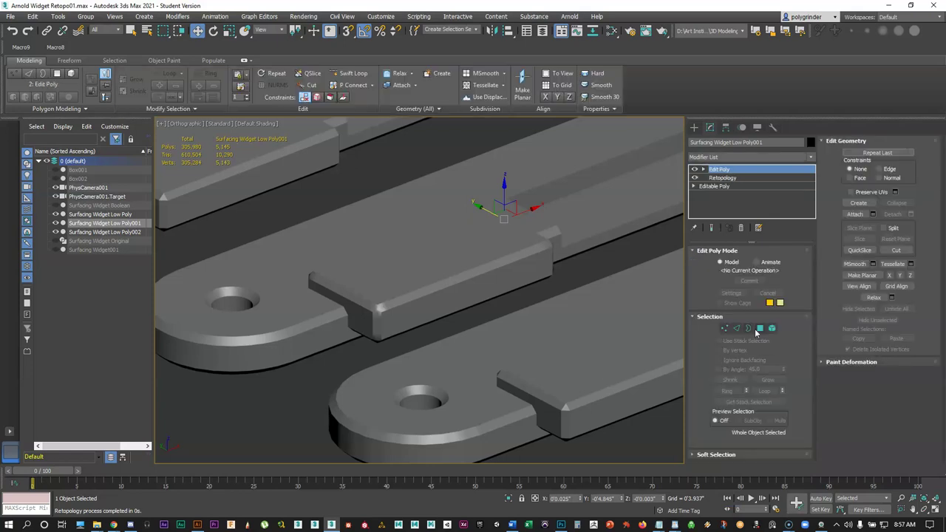
left_click(759, 329)
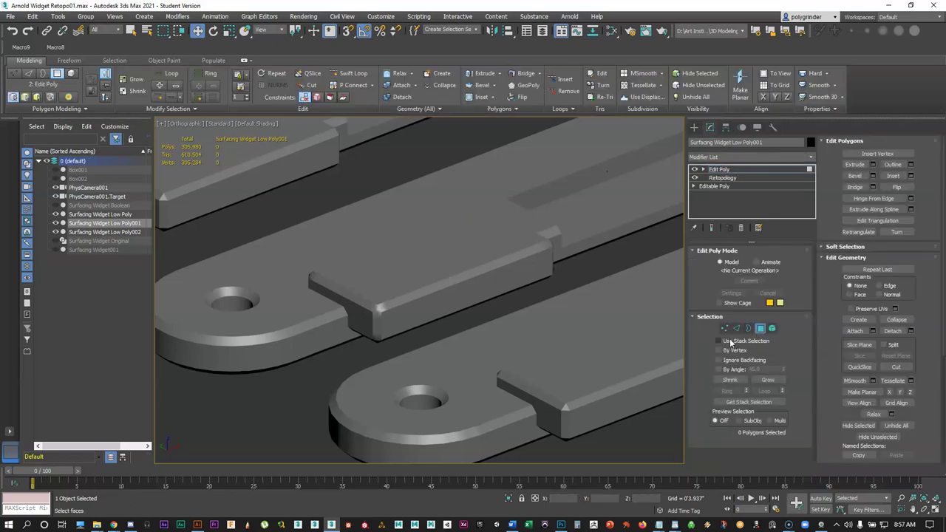
key("ctrl+a")
left_click_drag(837, 380, 837, 184)
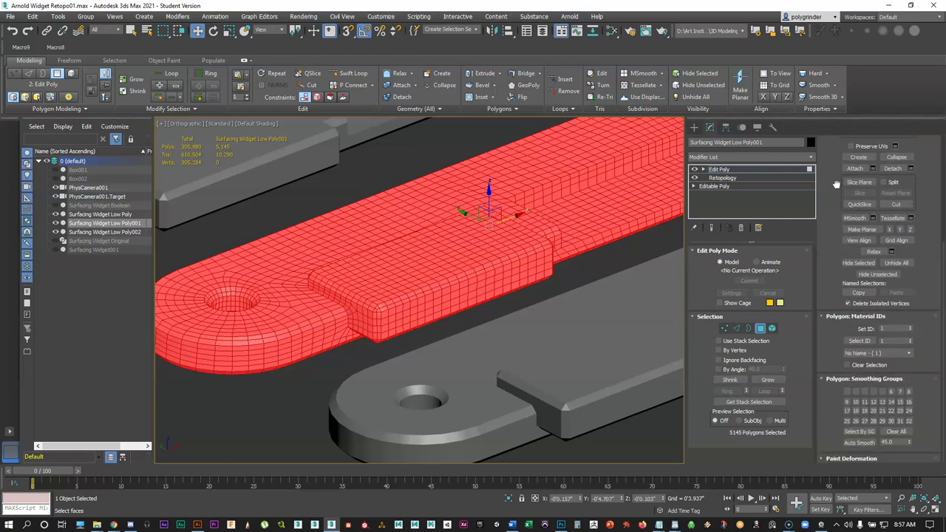
double_click(896, 442)
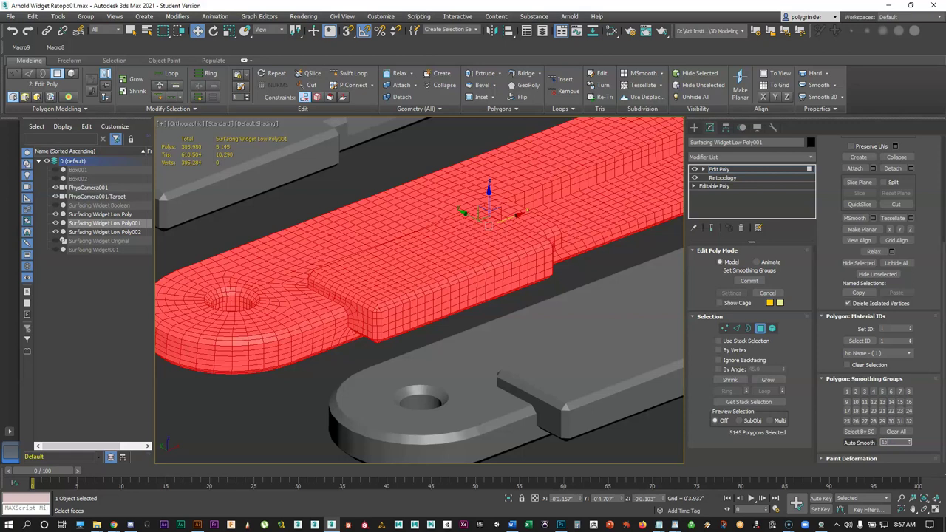
left_click(857, 443)
left_click(337, 374)
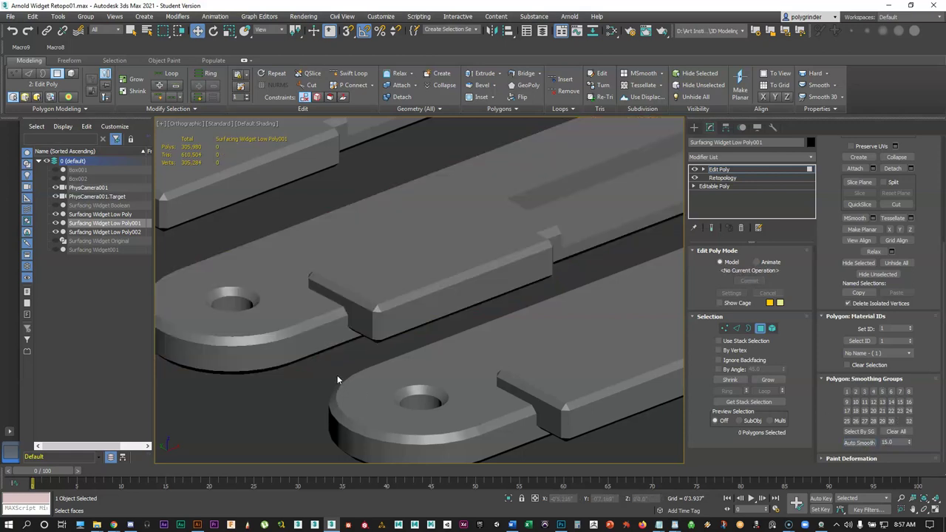
Toggle edged faces while orbiting to compare shading on the plates' rounded ends.
key("F4")
key("F4")
mouse_move(421, 330)
middle_mouse_down("alt")
mouse_move(435, 315)
mouse_move(402, 325)
mouse_move(484, 382)
mouse_move(545, 386)
mouse_move(524, 379)
middle_mouse_up("alt")
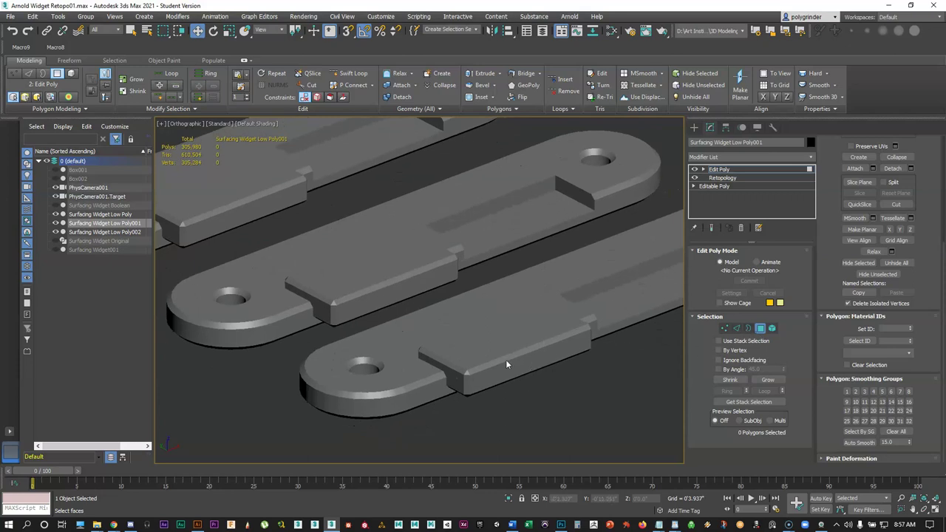
left_click(761, 329)
key("F4")
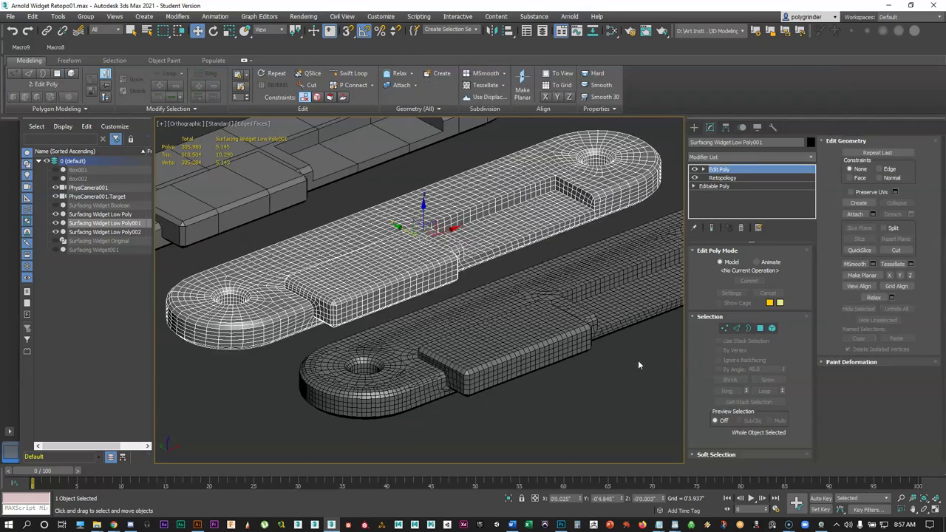
scroll(454, 360, "up", 8)
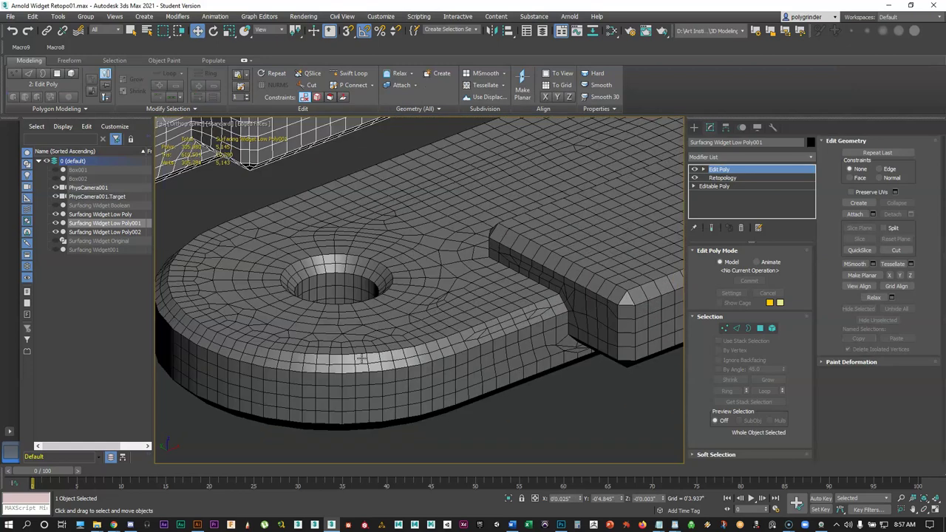
left_click(362, 359)
middle_click_drag(362, 358, 368, 361, "alt")
middle_click_drag(425, 358, 405, 356, "alt")
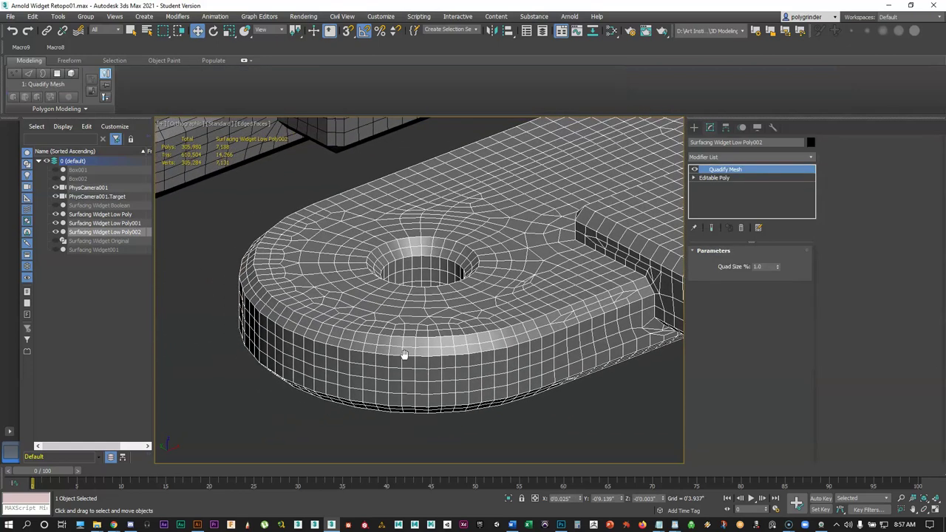
key("F4")
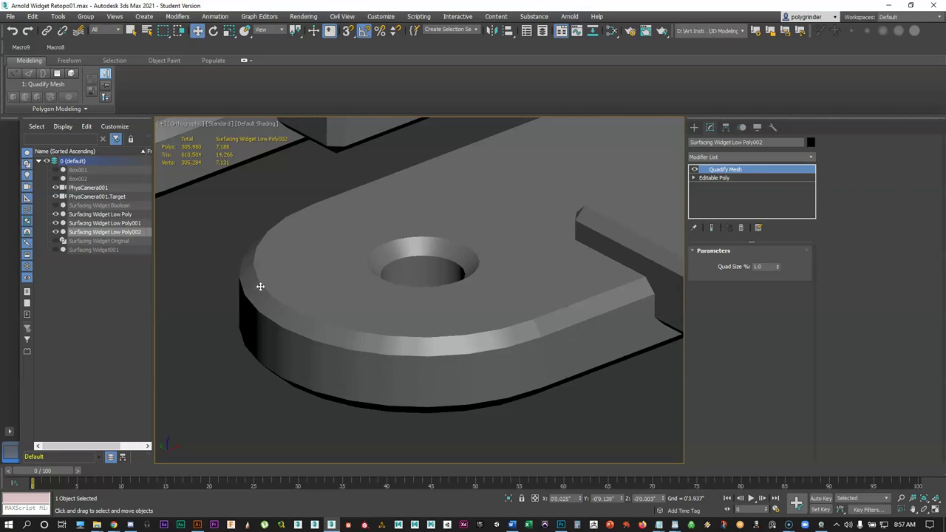
Show edged faces, select Low Poly001, and frame all three widgets diagonally.
scroll(288, 304, "down", 3)
middle_click_drag(288, 304, 448, 377)
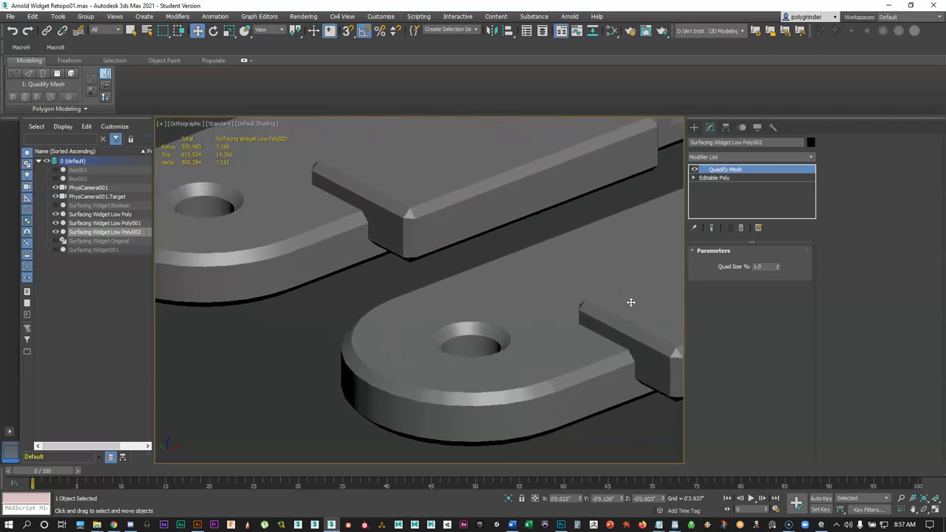
key("F4")
scroll(551, 333, "down", 6)
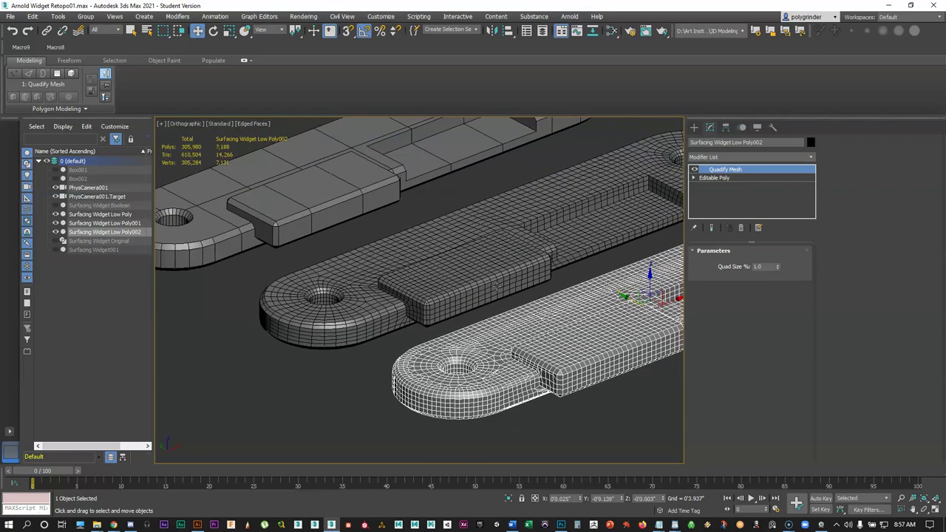
left_click(496, 285)
middle_click_drag(496, 285, 403, 315, "alt")
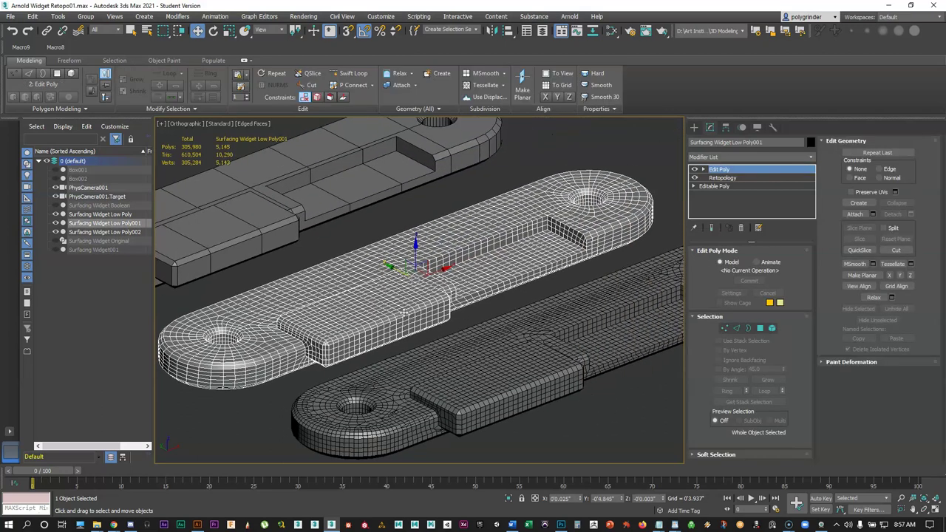
middle_click_drag(400, 316, 414, 301)
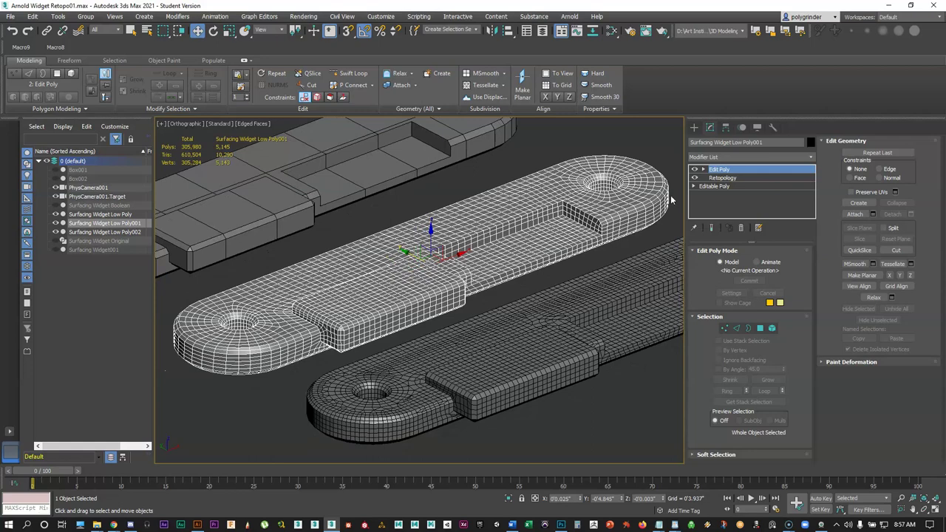
middle_click_drag(500, 262, 467, 325, "alt")
scroll(395, 280, "down", 3)
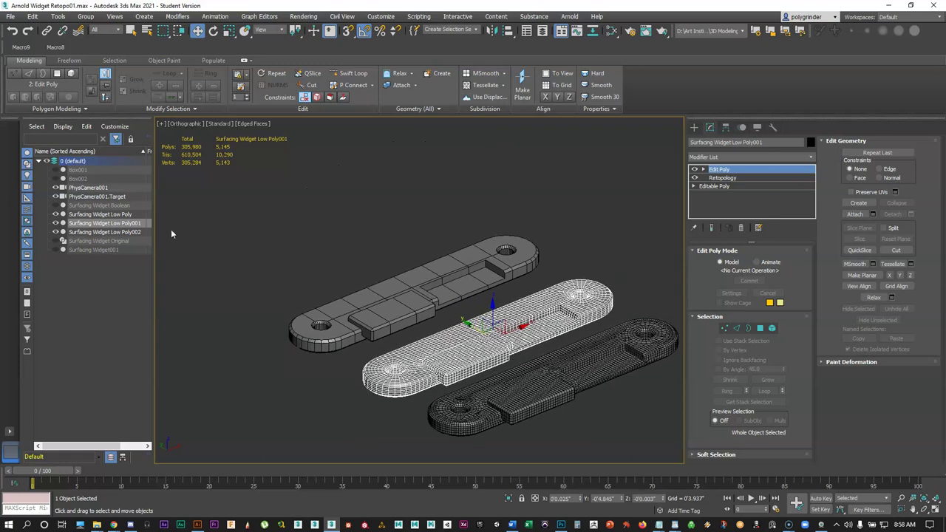
Unhide Surfacing Widget Boolean and clone it as Surfacing Widget Boolean001.
left_click(61, 242)
left_click(61, 242)
left_click(55, 206)
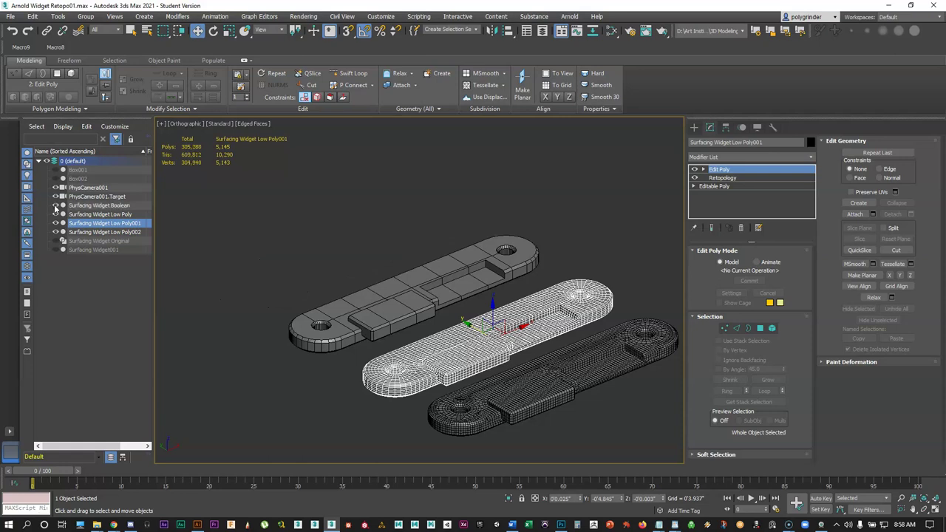
left_click(105, 207)
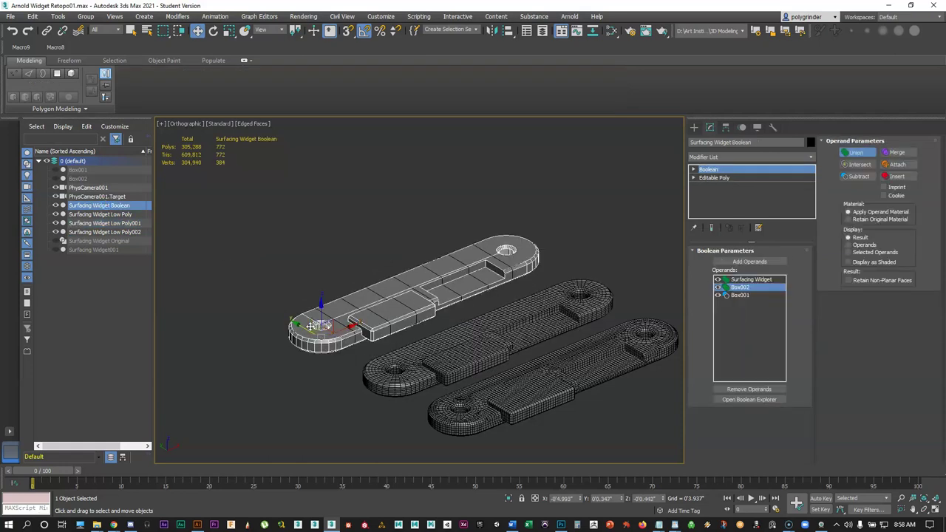
left_click_drag(302, 329, 209, 271, "shift")
left_click(474, 305)
Convert Surfacing Widget Boolean001 to an Editable Poly.
scroll(369, 282, "up", 4)
mouse_move(369, 282)
middle_mouse_down()
mouse_move(334, 212)
mouse_move(282, 192)
mouse_move(290, 214)
middle_mouse_up()
scroll(333, 212, "down", 3)
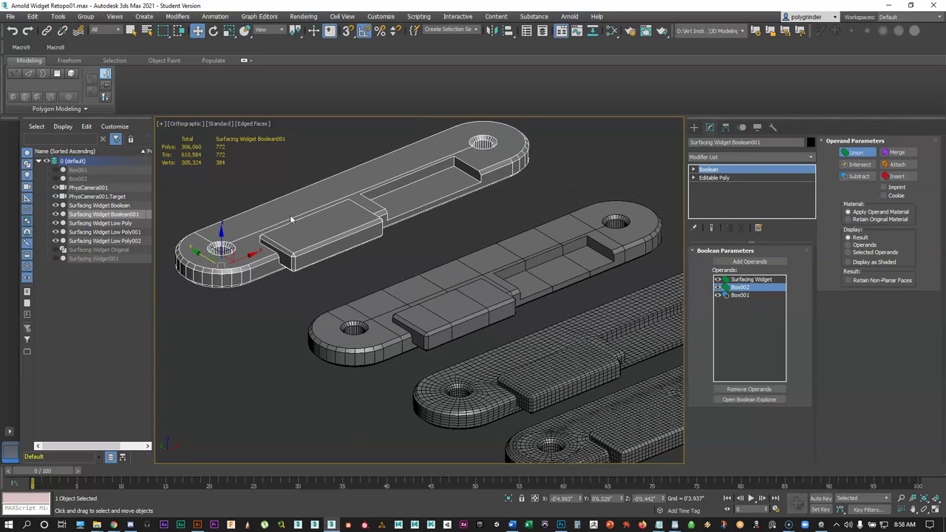
right_click(290, 215)
mouse_move(314, 315)
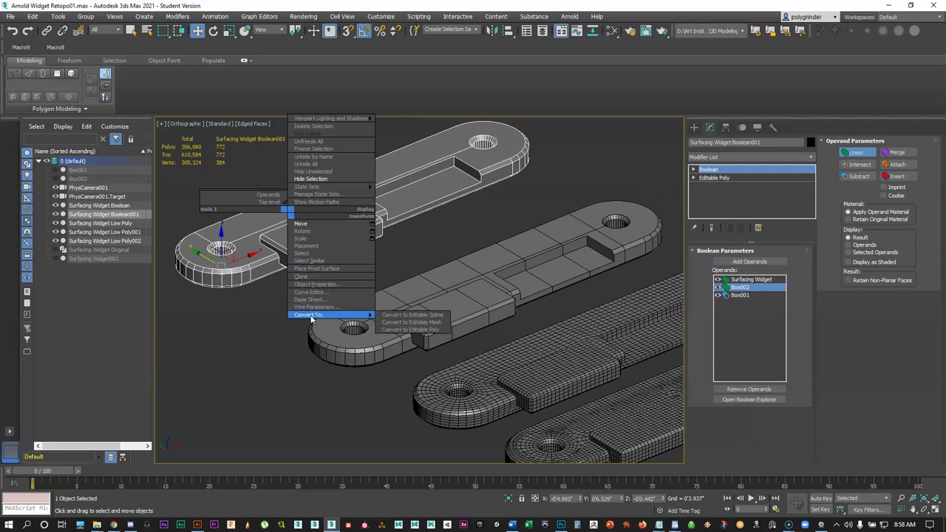
left_click(408, 329)
middle_click_drag(423, 234, 421, 268)
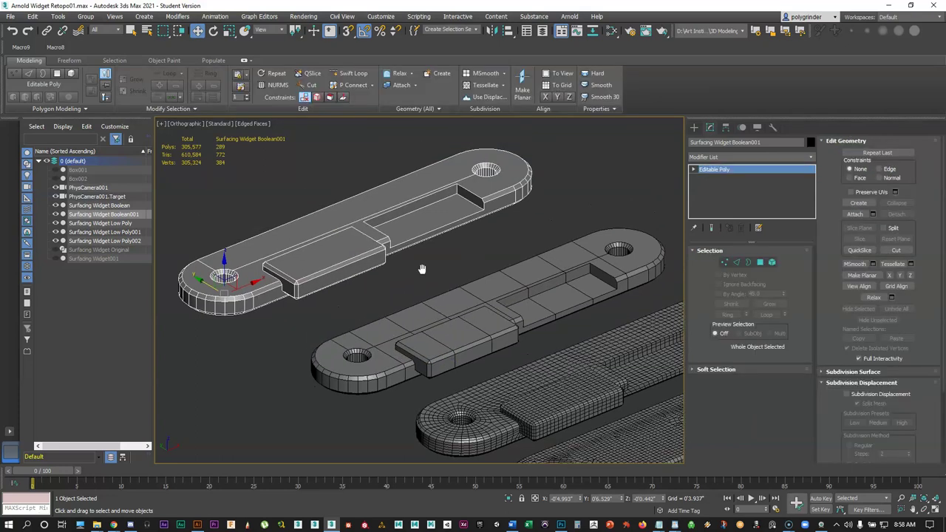
left_click(811, 161)
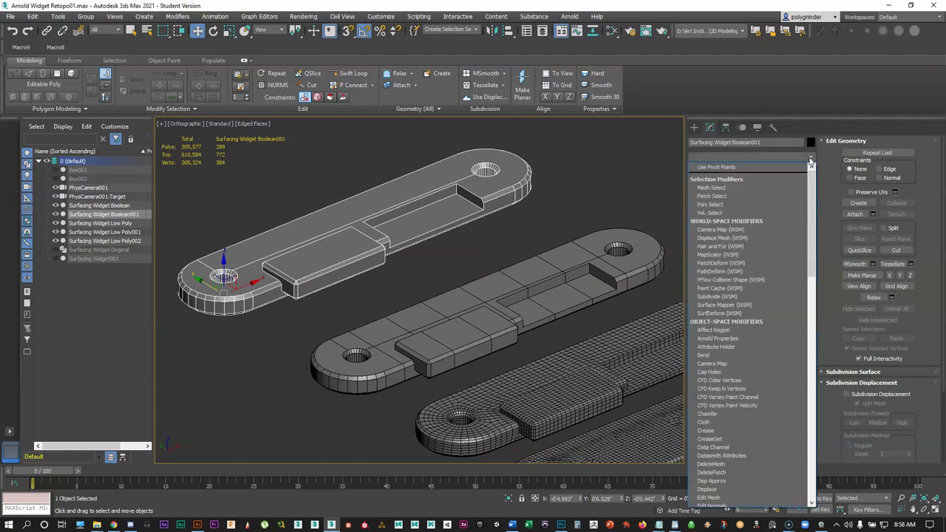
left_click_drag(811, 188, 805, 367)
Add Retopology to Boolean001 and compute a 5,237-polygon quad mesh.
left_click(717, 358)
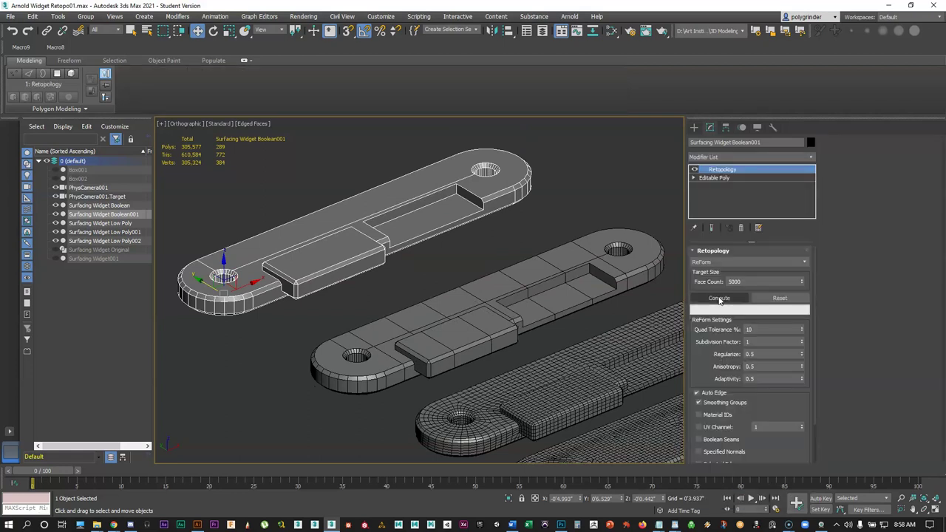
left_click(719, 297)
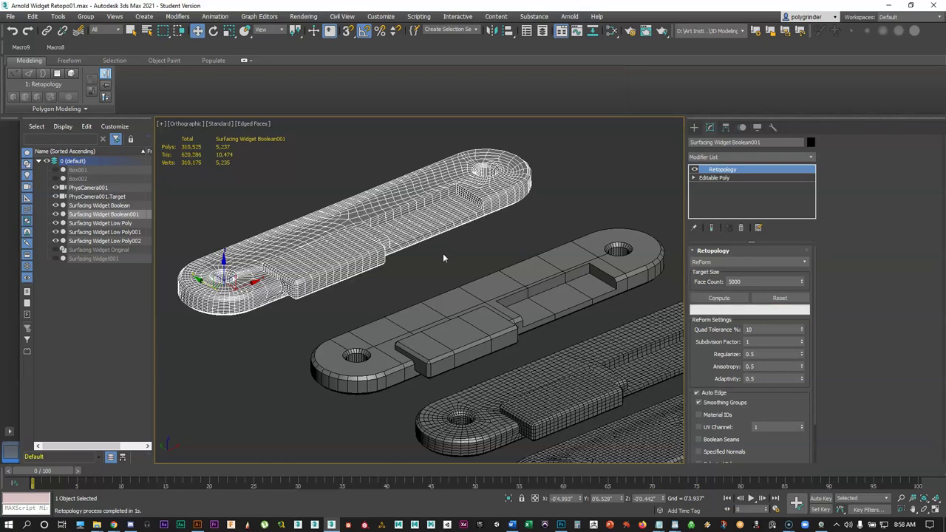
scroll(381, 266, "up", 4)
scroll(373, 315, "up", 4)
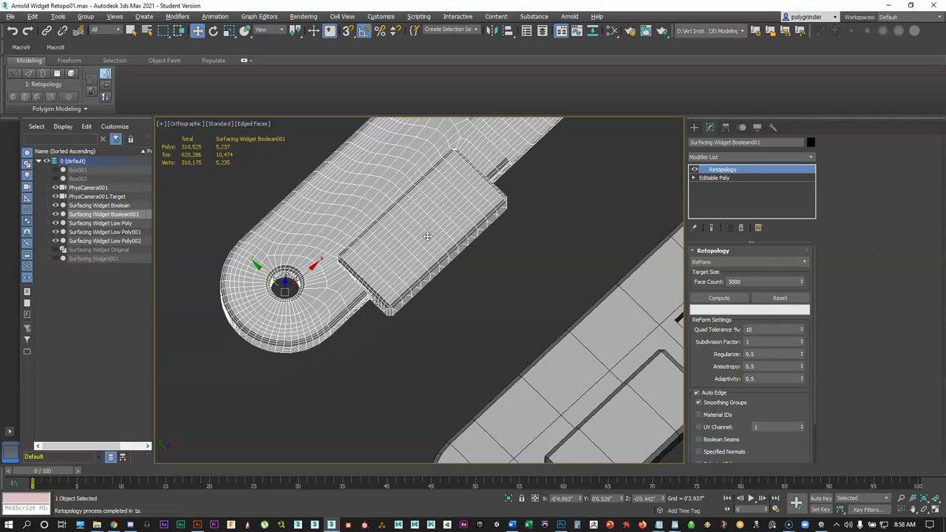
middle_click_drag(422, 323, 444, 299)
scroll(444, 299, "down", 4)
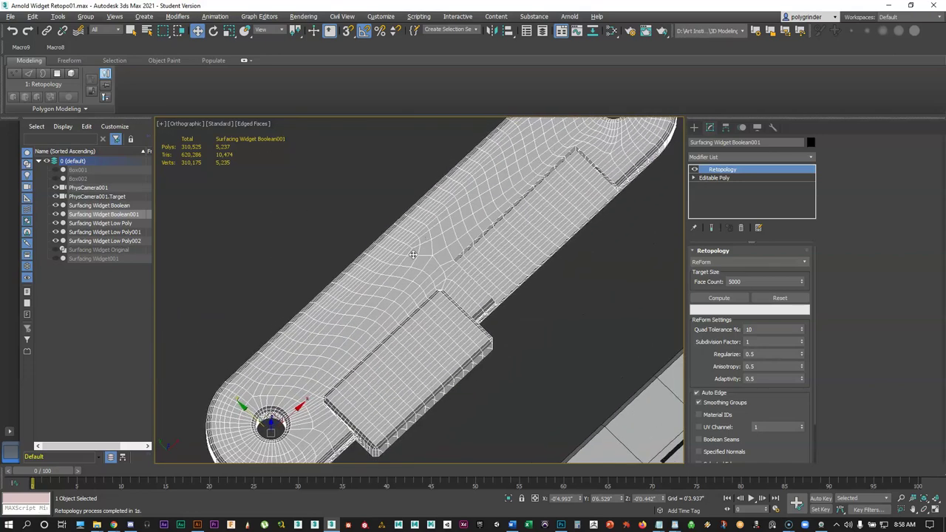
Orbit from top-down to a side perspective and zoom in on the new quad wireframe.
middle_click_drag(384, 328, 367, 274, "alt")
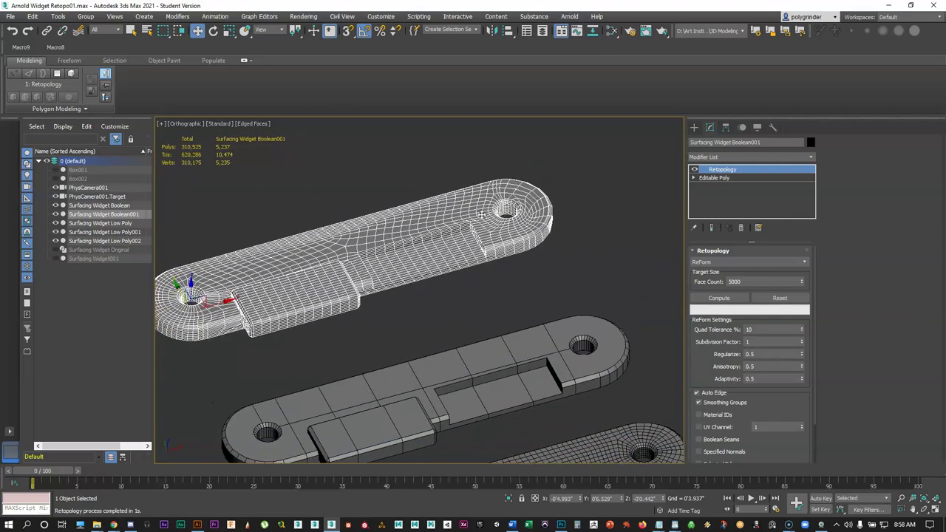
scroll(427, 246, "up", 2)
scroll(420, 272, "down", 2)
scroll(420, 272, "up", 3)
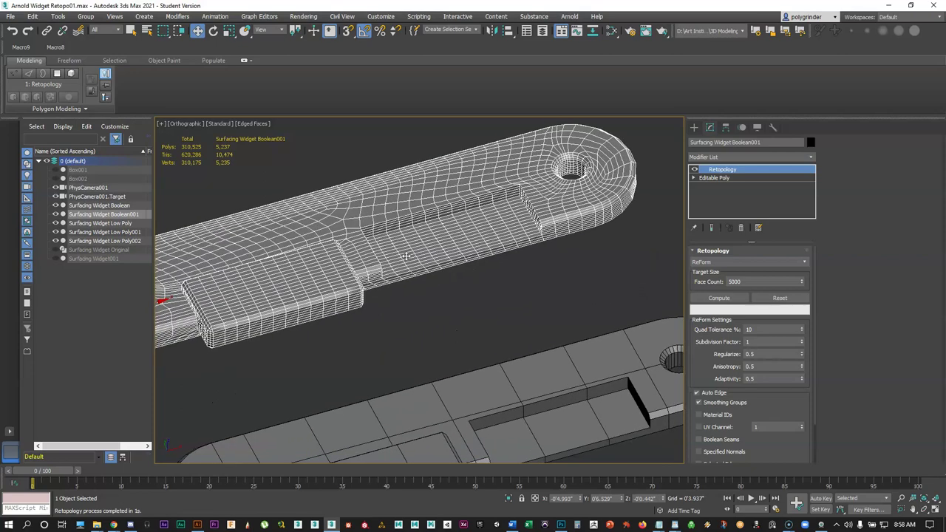
middle_click_drag(418, 268, 531, 280)
scroll(530, 285, "down", 4)
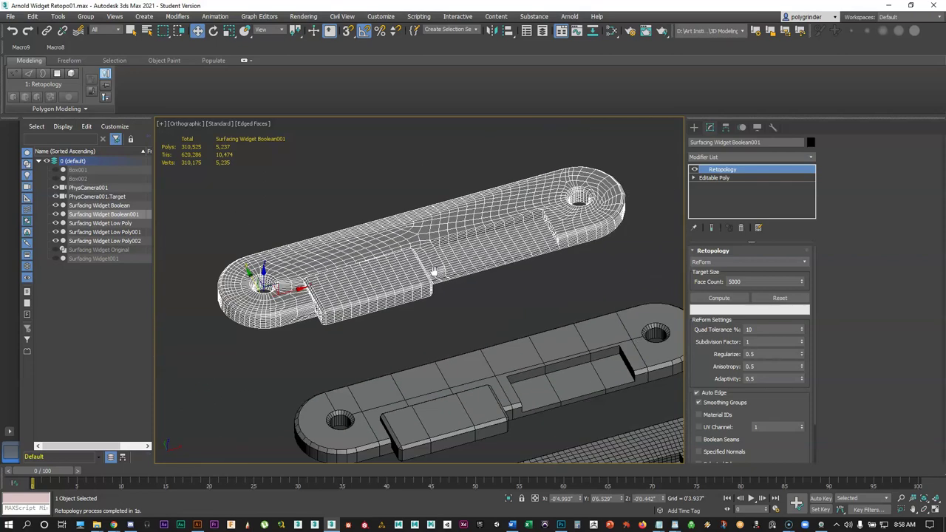
middle_click_drag(436, 274, 405, 216)
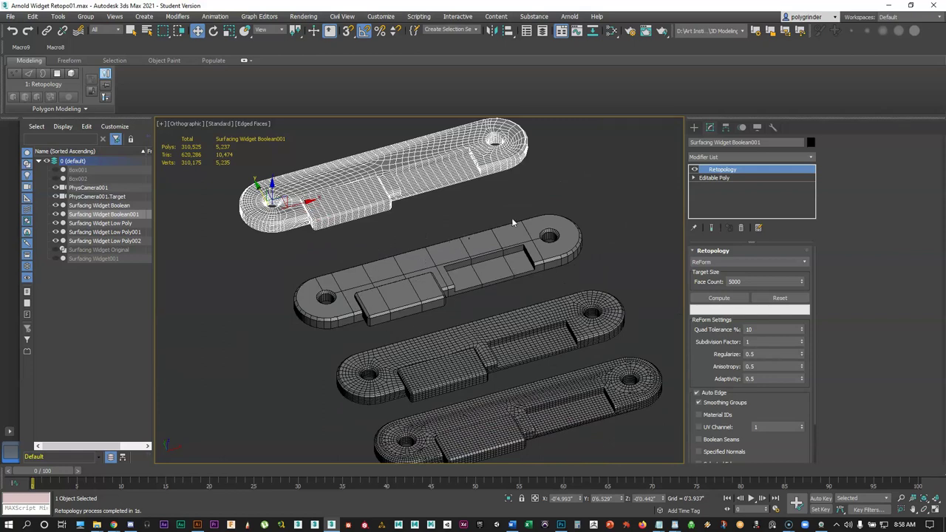
middle_click_drag(368, 232, 378, 263, "alt")
scroll(387, 257, "up", 4)
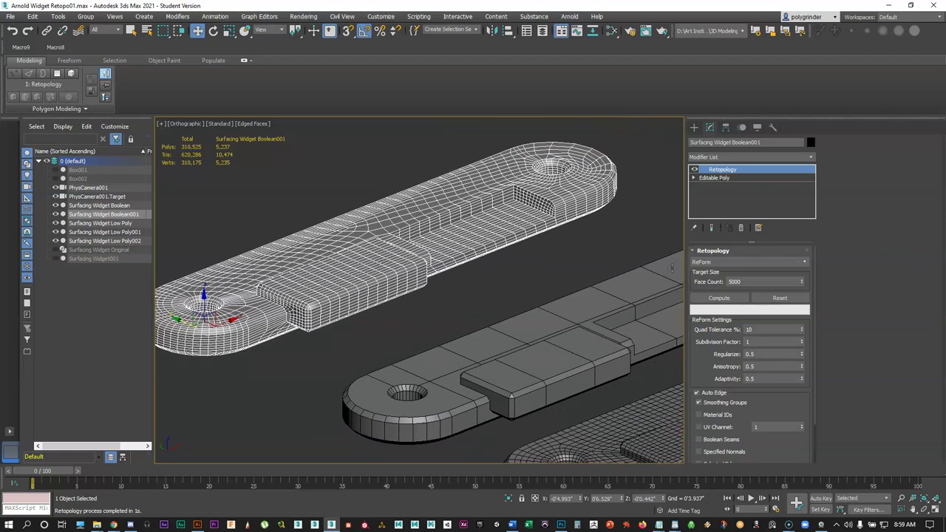
Replace Boolean001's Retopology modifier with a Quadify Mesh modifier.
left_click(742, 229)
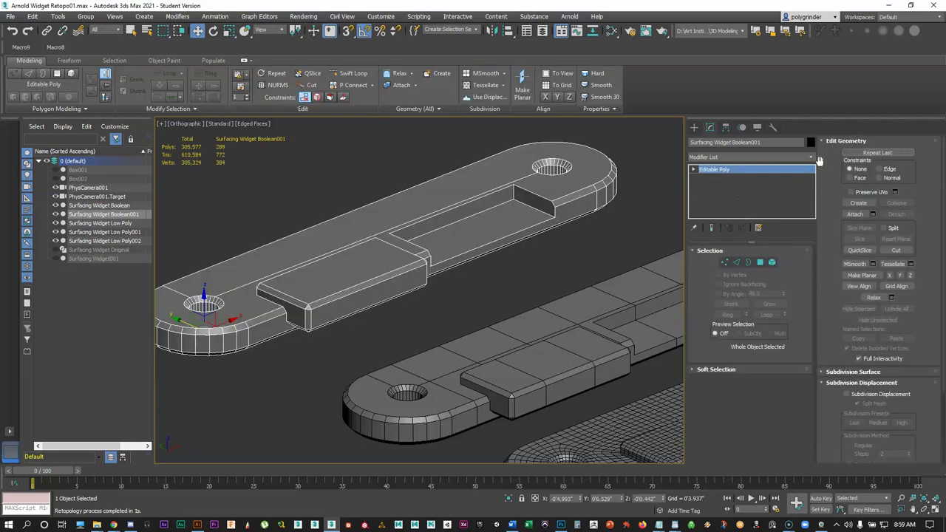
left_click(813, 160)
scroll(804, 277, "down", 14)
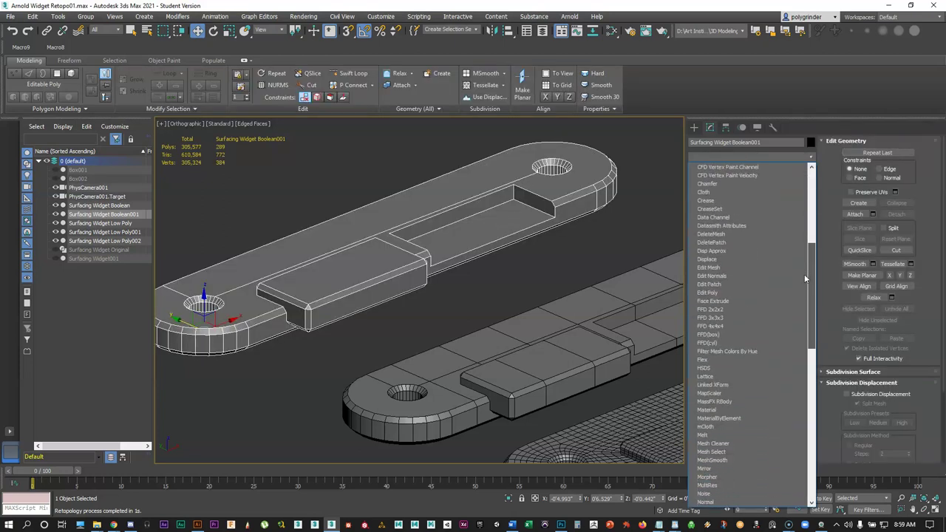
scroll(804, 318, "down", 3)
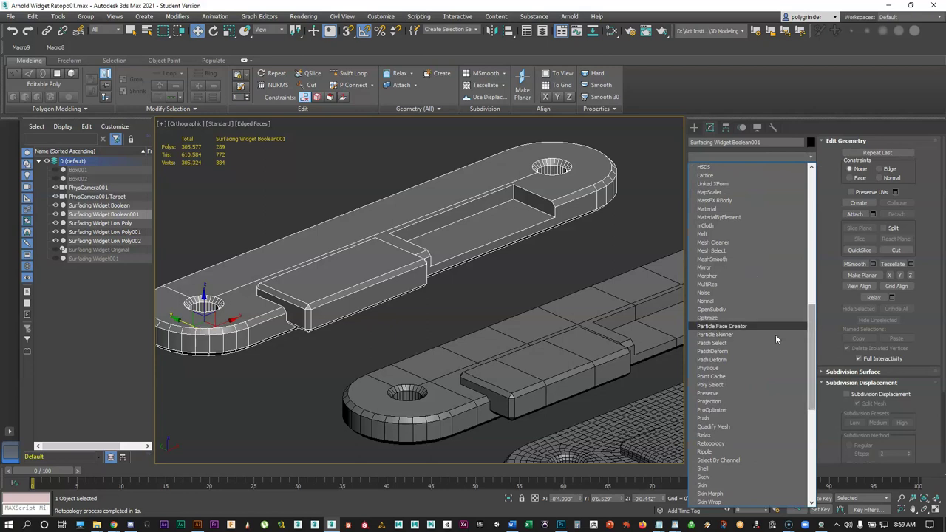
left_click(714, 426)
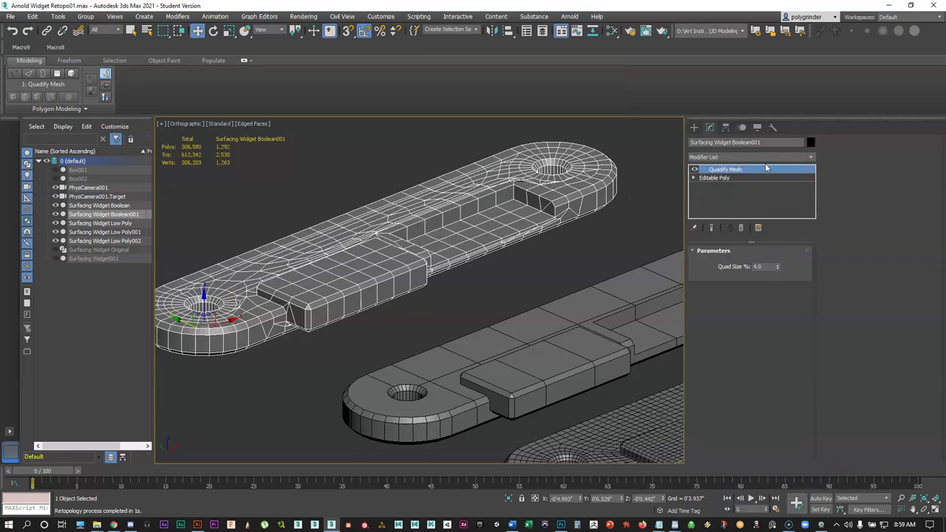
Add Retopology above Quadify Mesh and compute it, leaving 1,292 polygons.
left_click(811, 158)
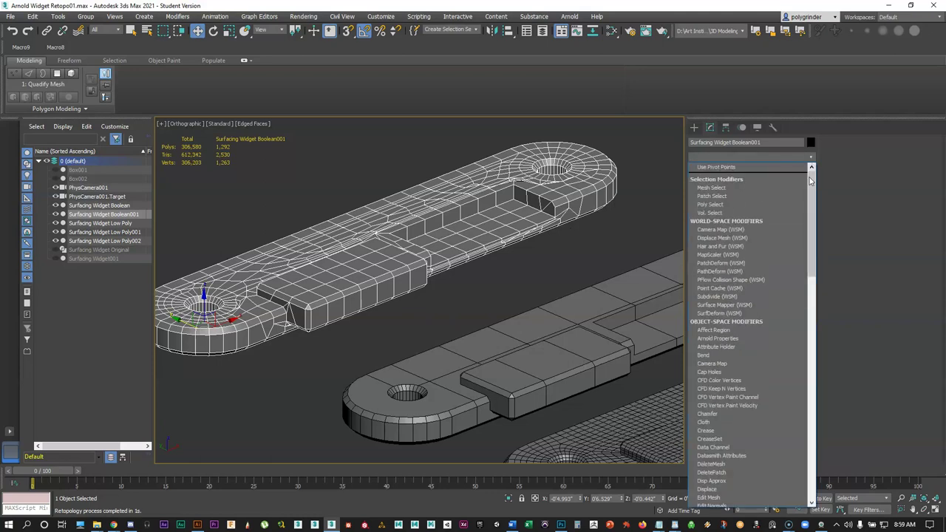
left_click(815, 225)
left_click(811, 157)
left_click_drag(811, 200, 811, 337)
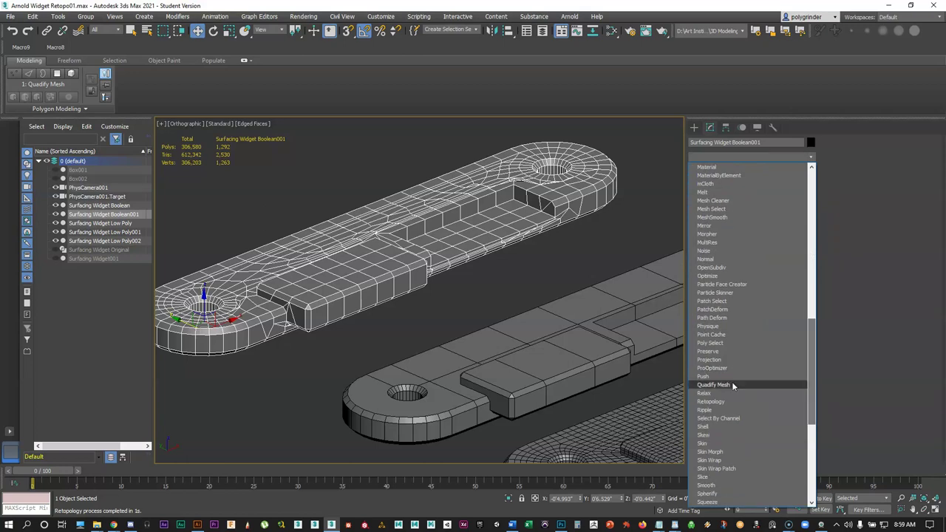
left_click(711, 402)
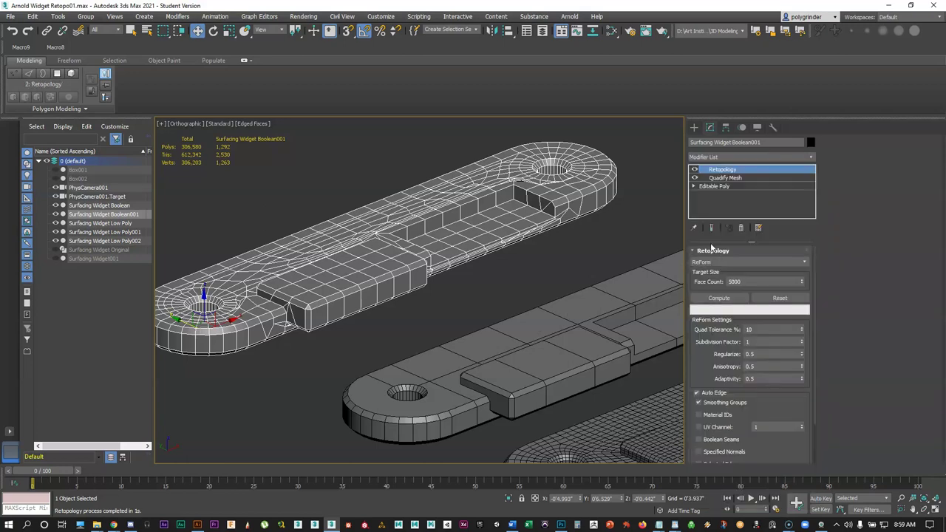
left_click(719, 298)
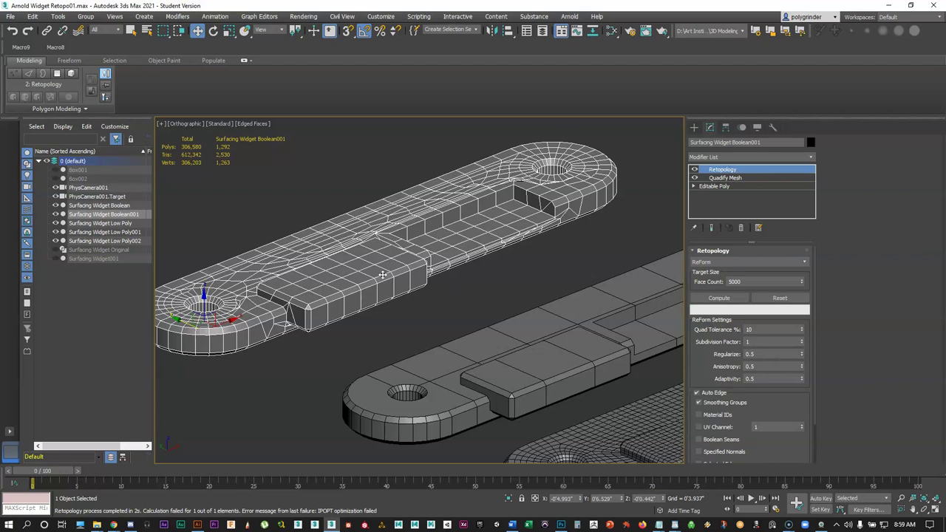
Reframe the widget and drag out a clone, Surfacing Widget Boolean002.
middle_click_drag(426, 275, 492, 266)
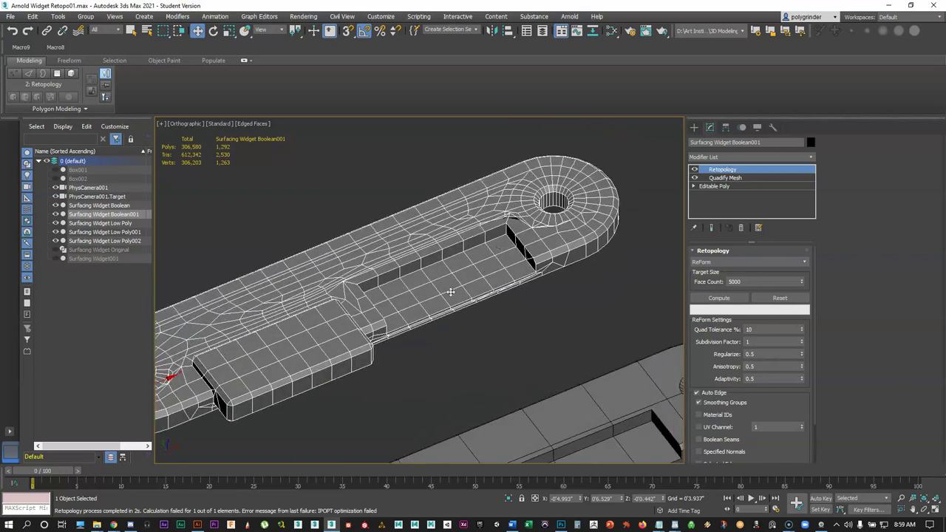
scroll(509, 250, "up", 2)
scroll(443, 255, "down", 3)
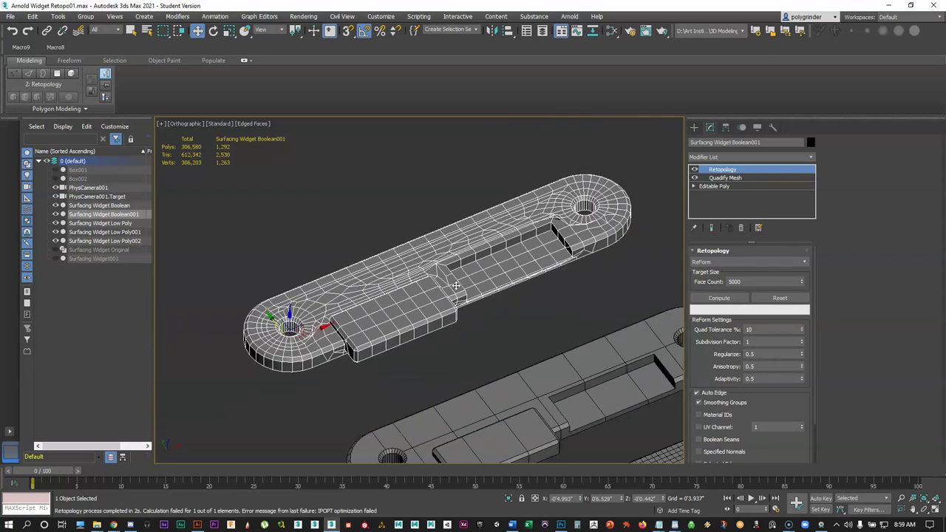
middle_click_drag(429, 264, 460, 310)
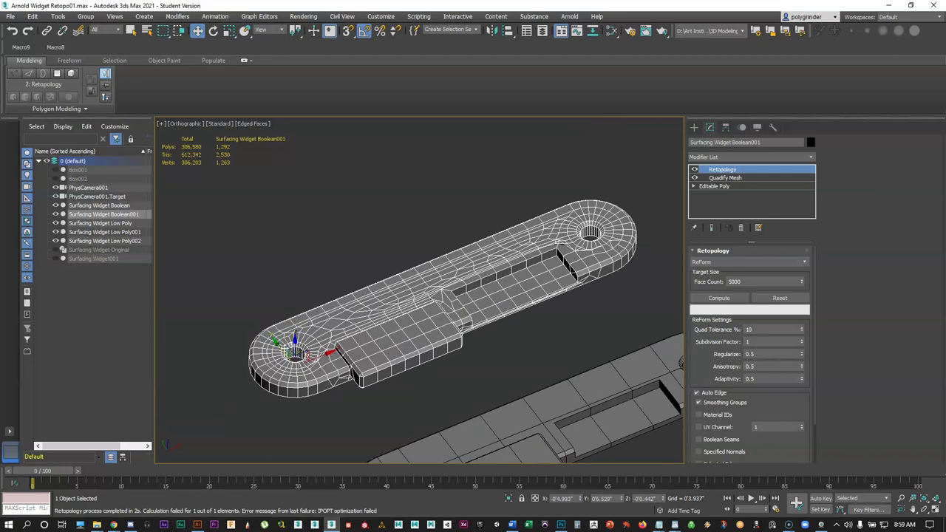
left_click_drag(294, 342, 196, 213, "shift")
Confirm the copy as Surfacing Widget Boolean002 and delete its Retopology modifier.
left_click(473, 305)
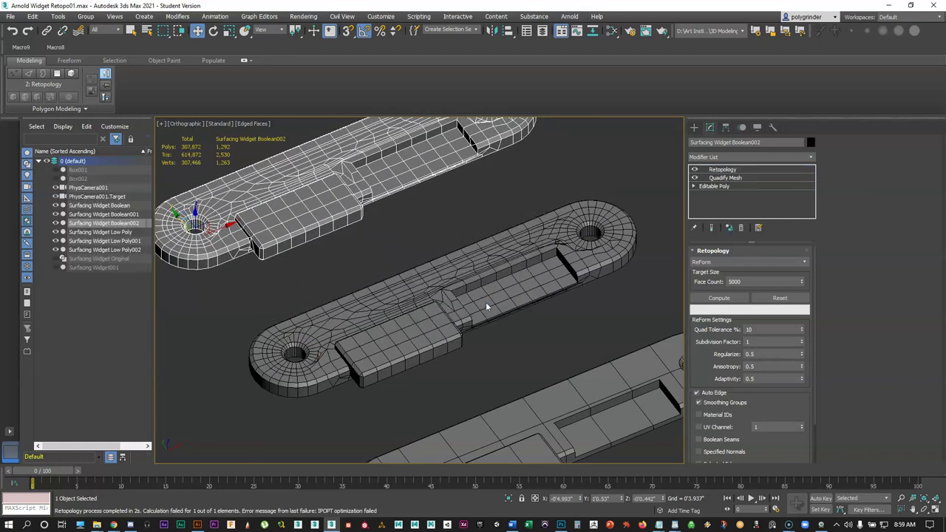
left_click(741, 227)
middle_click_drag(443, 215, 510, 220)
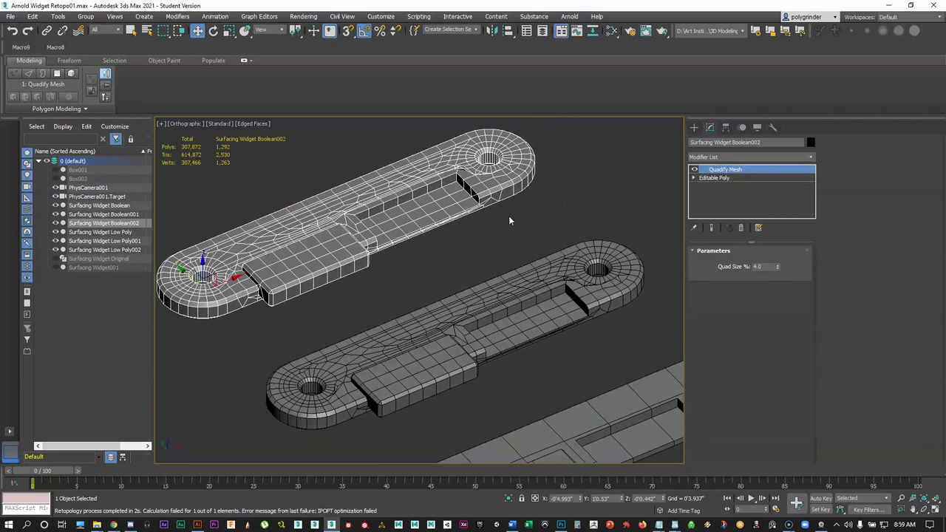
left_click(811, 157)
scroll(750, 296, "down", 1)
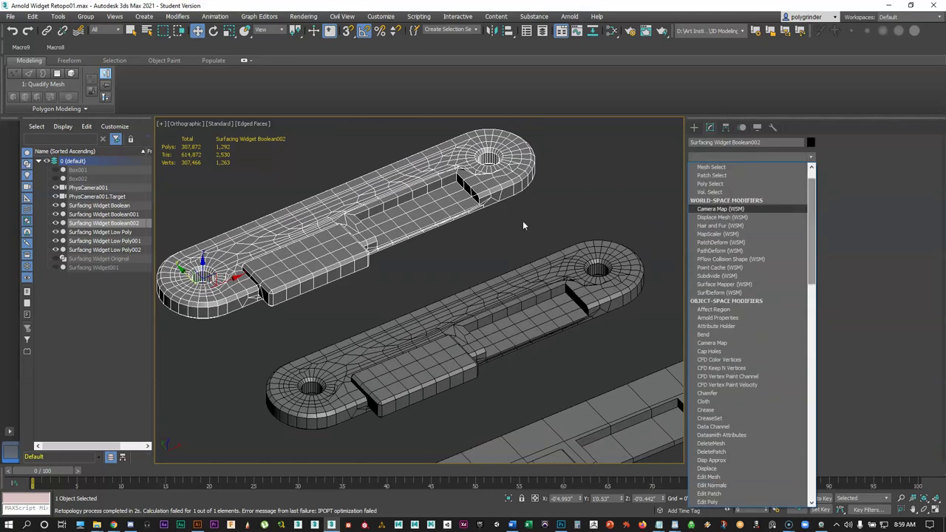
left_click(509, 244)
Convert Boolean002 to an Editable Poly, collapsing its stack.
right_click(442, 180)
mouse_move(457, 279)
left_click(556, 285)
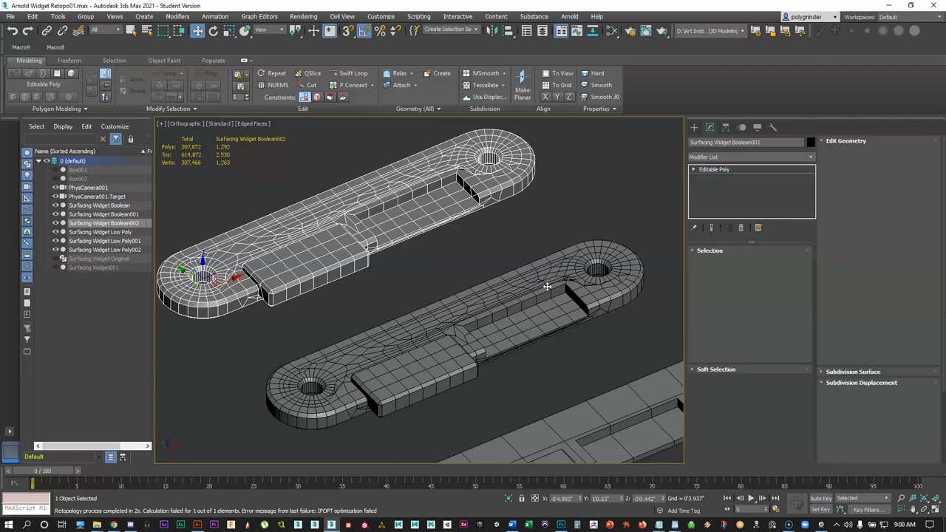
left_click(736, 264)
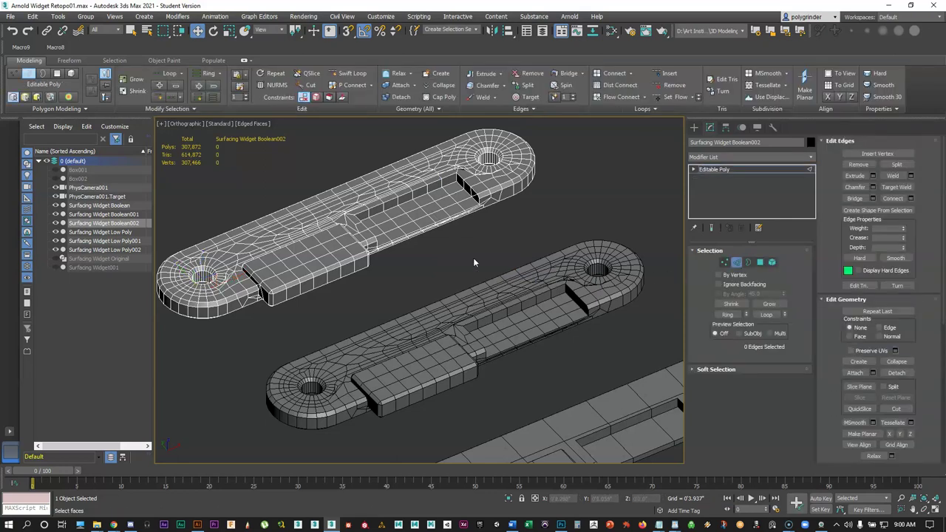
scroll(473, 257, "down", 2)
middle_click_drag(481, 260, 435, 271)
Select all vertices and Connect them to triangulate the plate into 2,530 faces.
left_click(725, 262)
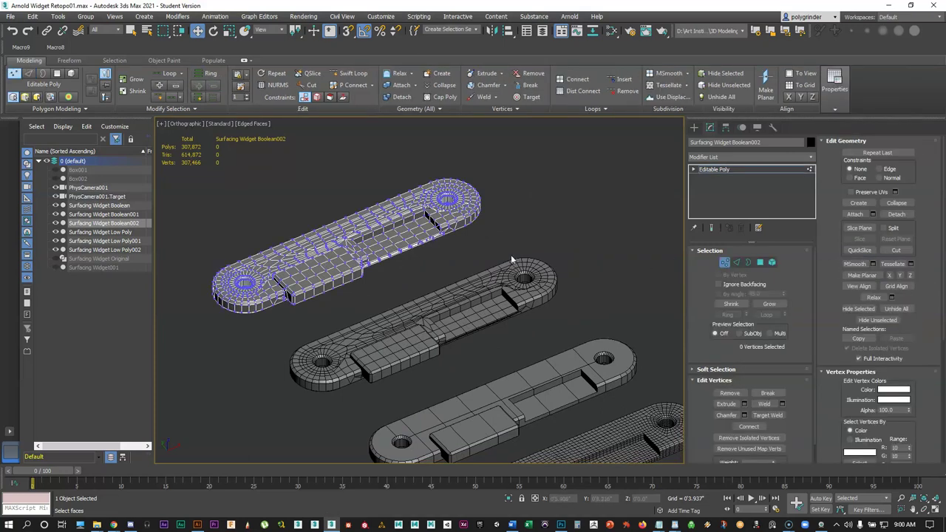
key("ctrl+a")
scroll(373, 278, "up", 2)
scroll(373, 278, "up", 3)
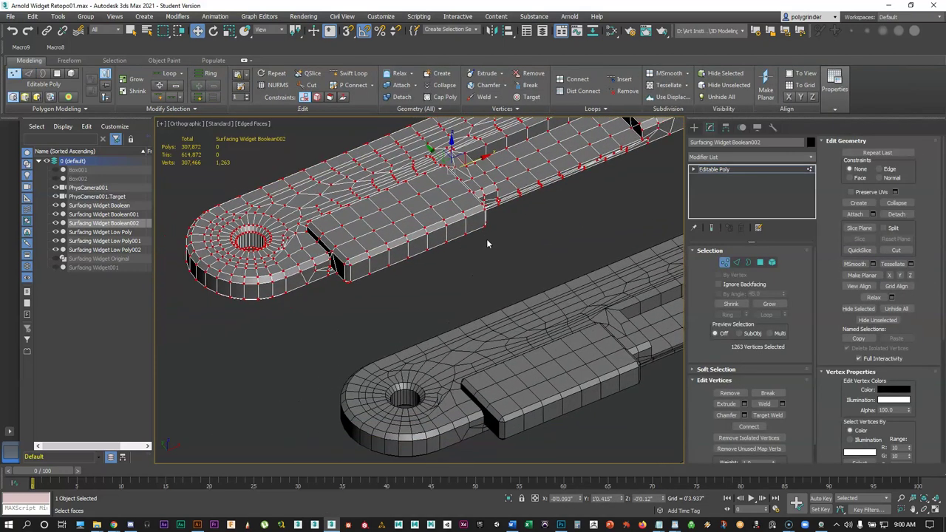
right_click(431, 277)
left_click(413, 302)
left_click(725, 263)
middle_click_drag(518, 274, 400, 294, "alt")
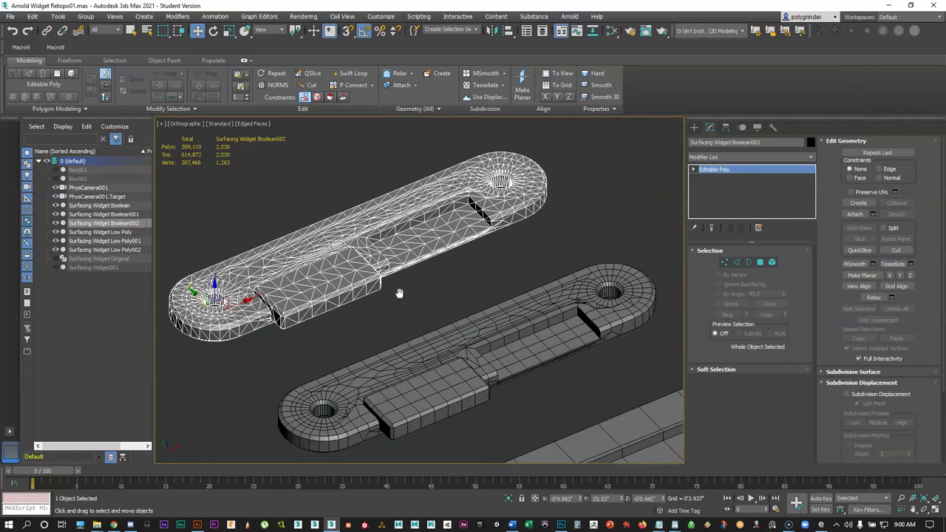
Add Retopology to Boolean002 and compute at Face Count 5000, yielding 4,976 quads.
left_click(811, 159)
left_click_drag(812, 191, 820, 331)
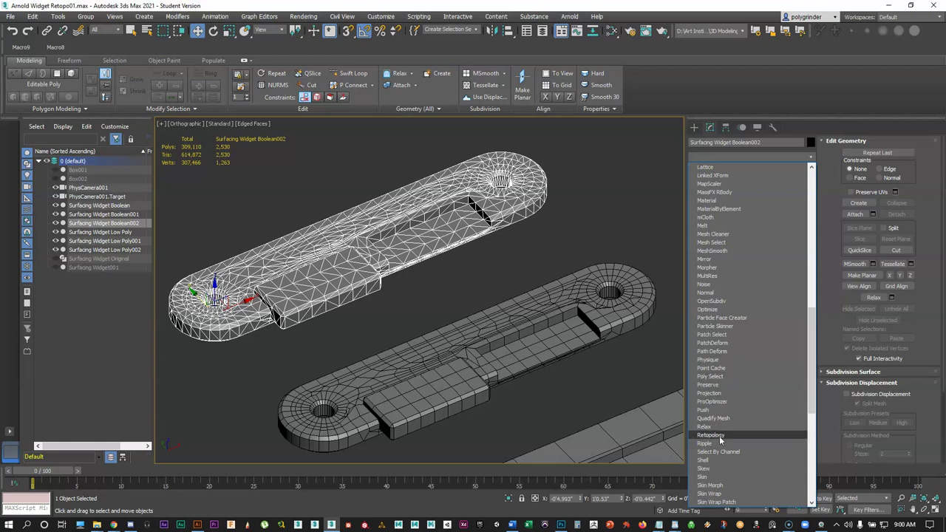
left_click(711, 435)
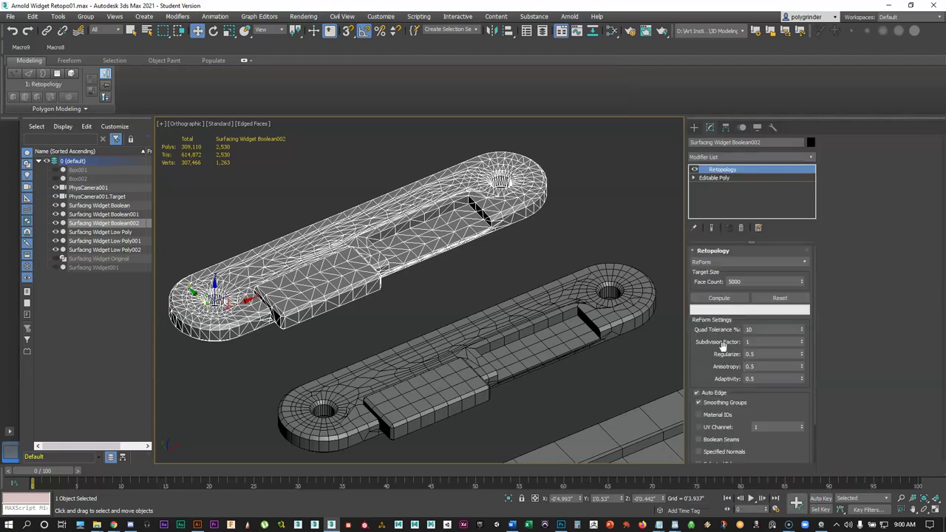
left_click(721, 299)
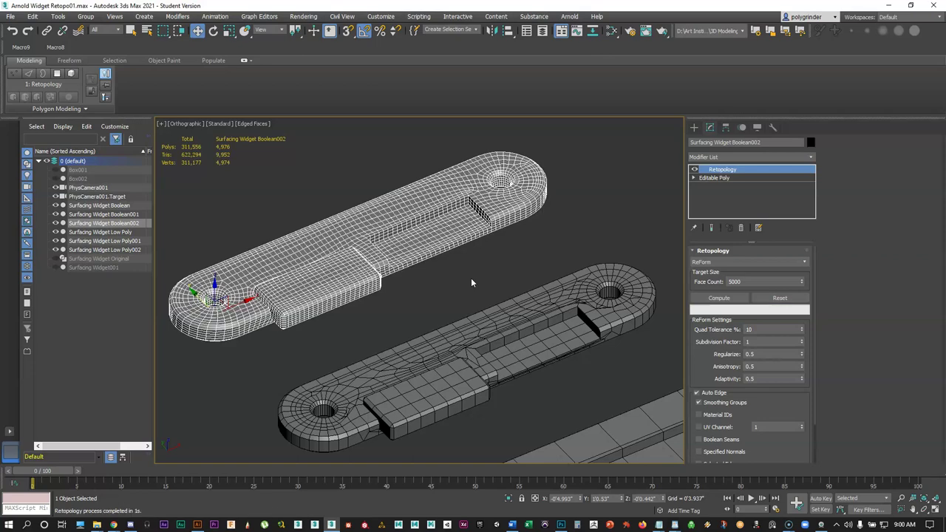
scroll(396, 278, "up", 6)
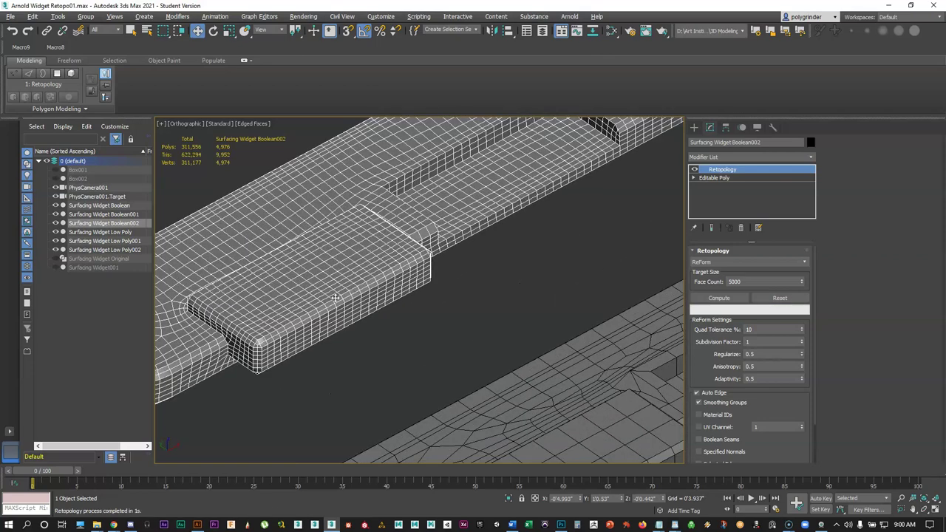
middle_click_drag(471, 286, 480, 323)
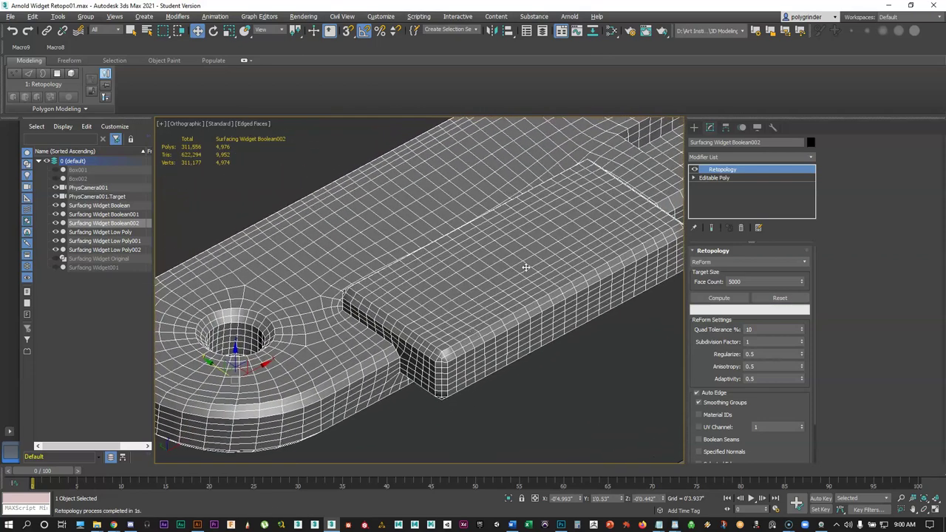
scroll(425, 306, "down", 2)
middle_click_drag(425, 306, 270, 186, "alt")
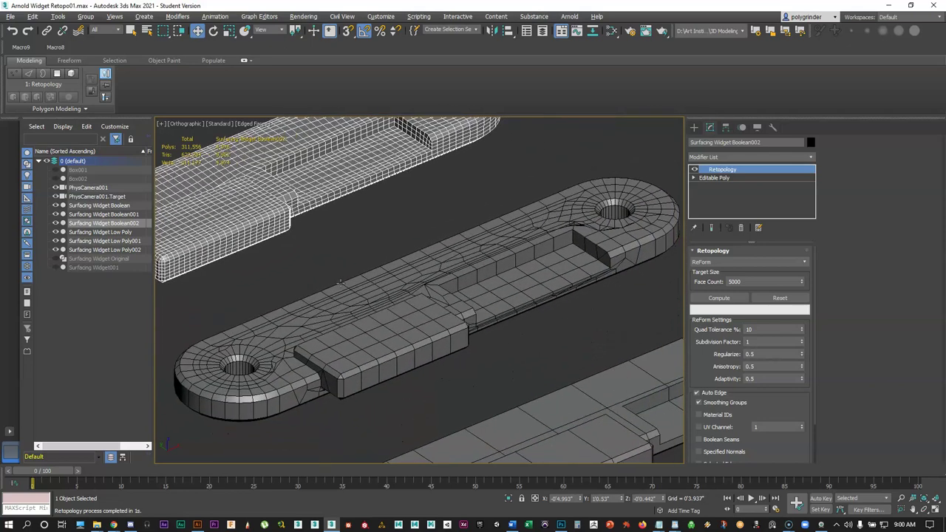
Shift-drag clone Surfacing Widget Boolean001 to create Surfacing Widget Boolean003.
left_click(354, 303)
scroll(473, 280, "down", 2)
middle_click_drag(473, 279, 501, 314)
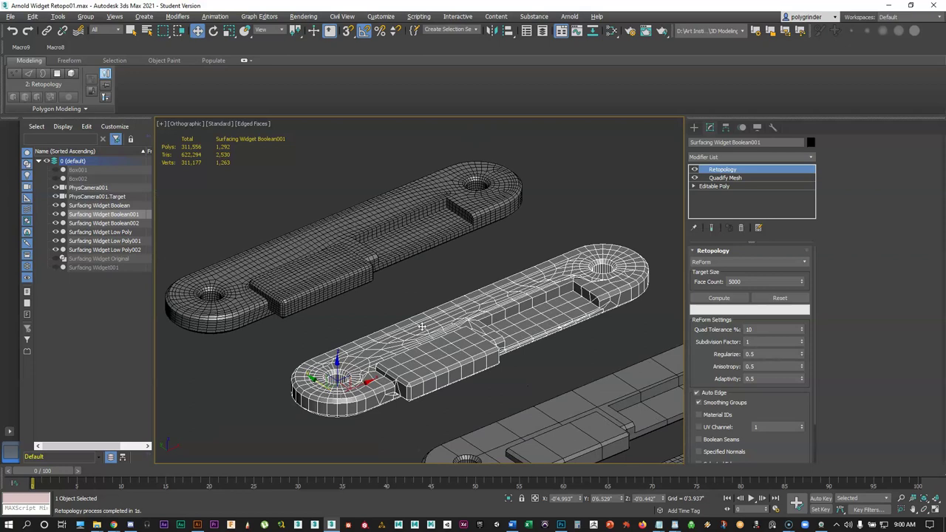
middle_click_drag(423, 327, 476, 355)
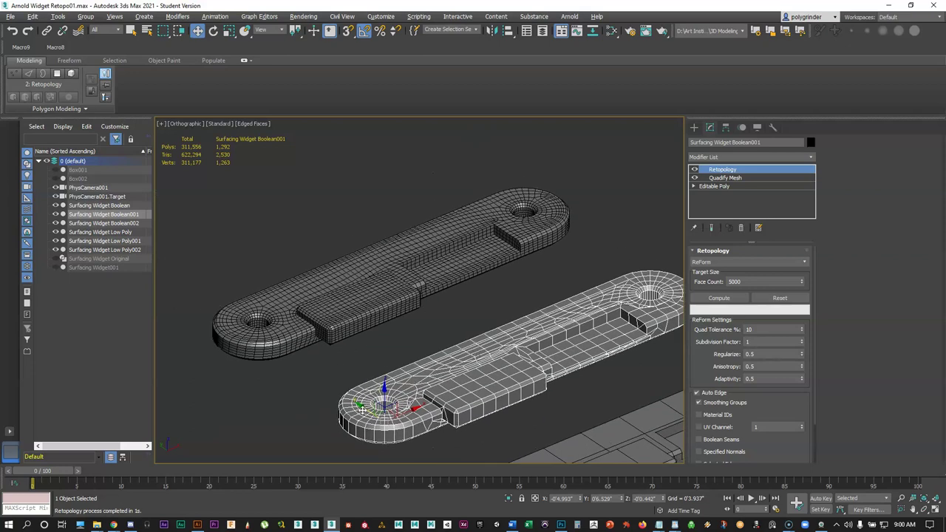
mouse_move(385, 402)
left_mouse_down("shift")
mouse_move(221, 296)
mouse_move(153, 197)
mouse_move(156, 188)
left_mouse_up("shift")
left_click(472, 306)
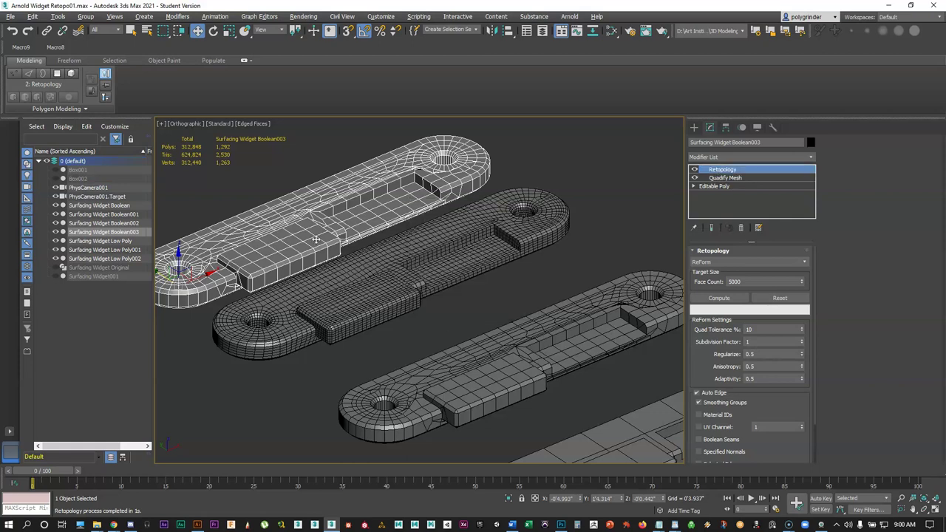
Delete Retopology from Boolean003 and set Quadify Mesh Quad Size to 2, then 1.
scroll(456, 207, "up", 5)
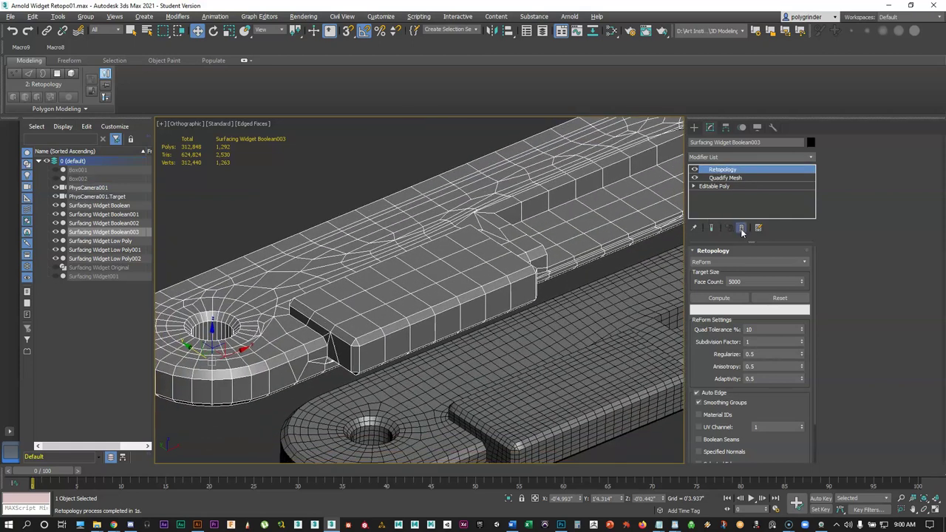
left_click(741, 228)
mouse_move(466, 261)
middle_mouse_down("alt")
mouse_move(481, 258)
mouse_move(460, 249)
middle_mouse_up("alt")
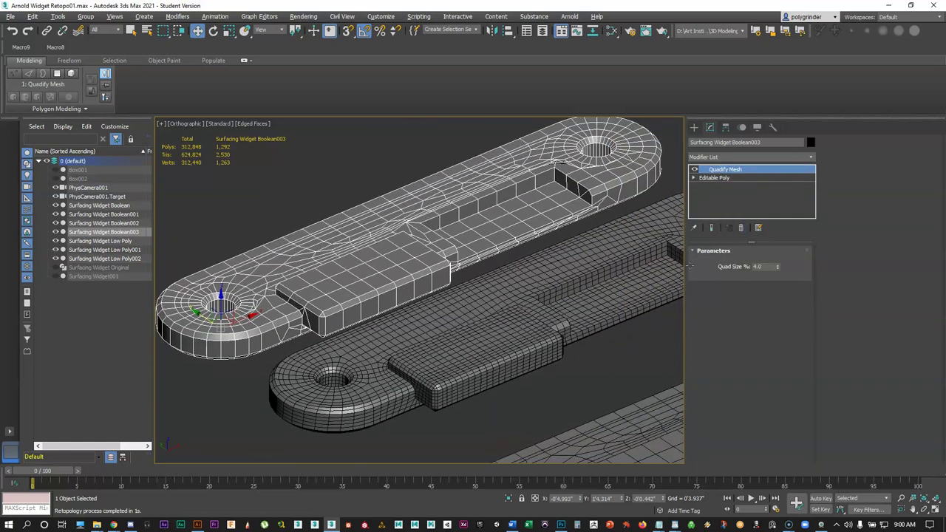
double_click(768, 266)
type("2")
key("Return")
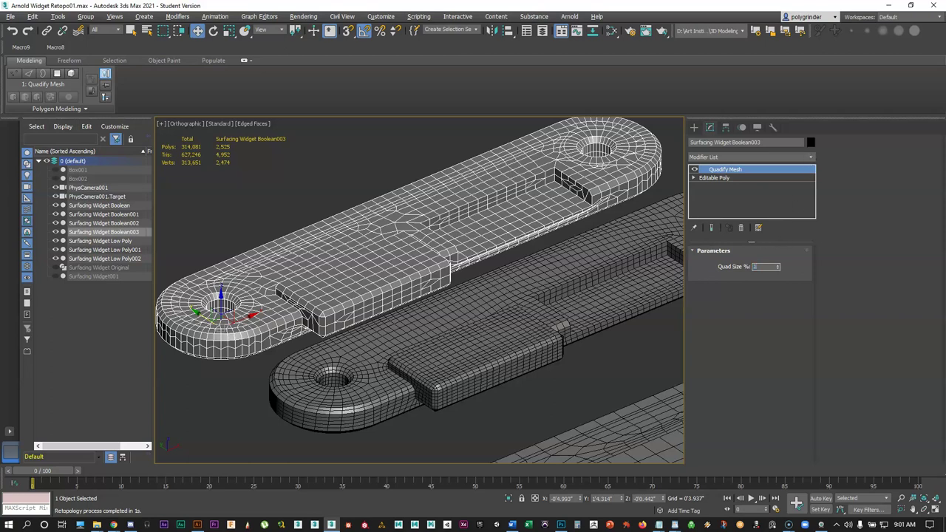
type("1")
key("Return")
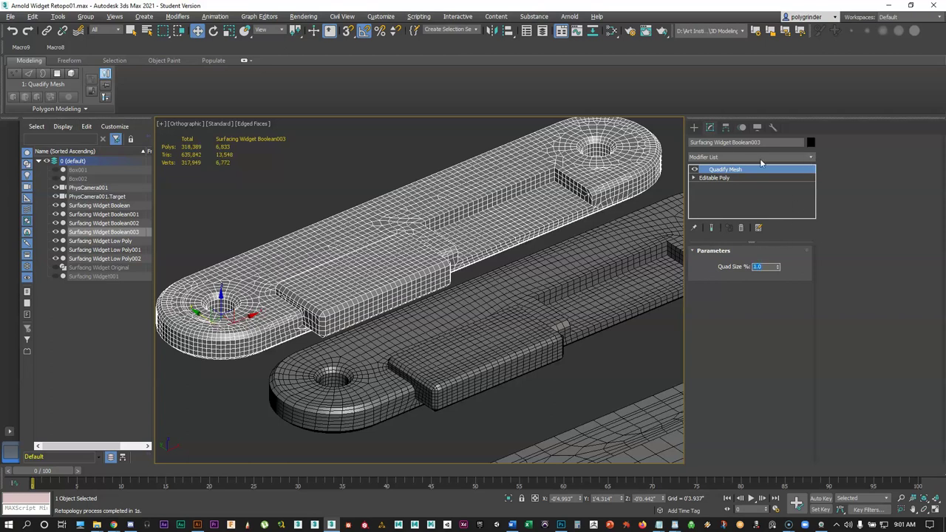
Add Retopology above Quadify Mesh on Boolean003 and compute it to 4,947 quads.
left_click(812, 160)
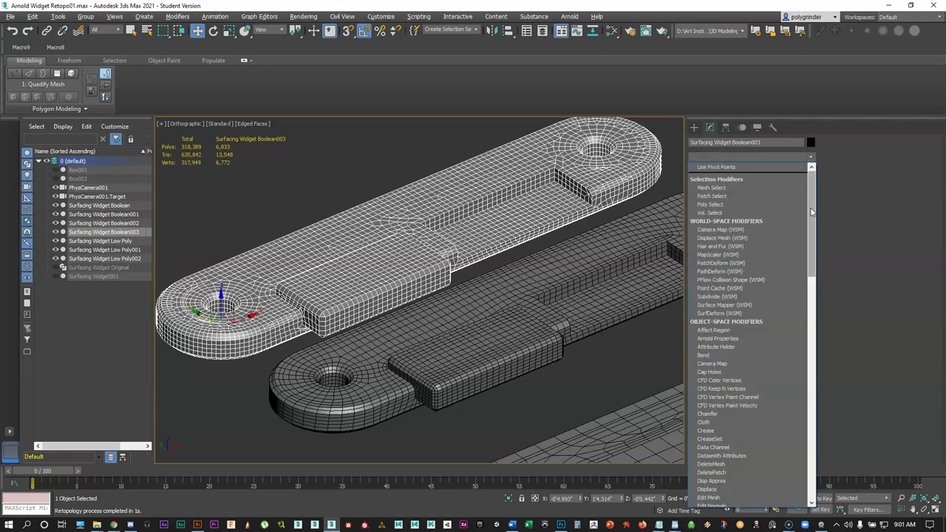
left_click_drag(814, 181, 812, 361)
left_click(723, 393)
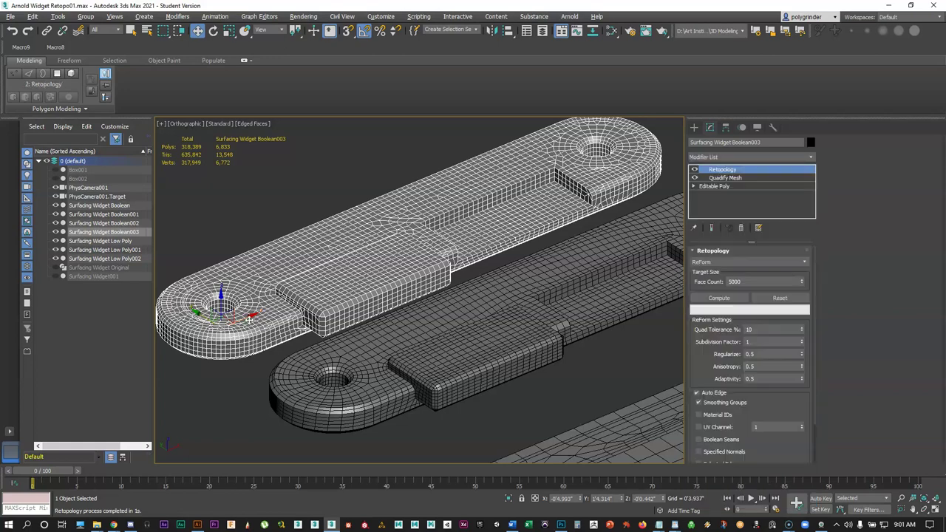
scroll(370, 307, "up", 2)
scroll(434, 269, "up", 3)
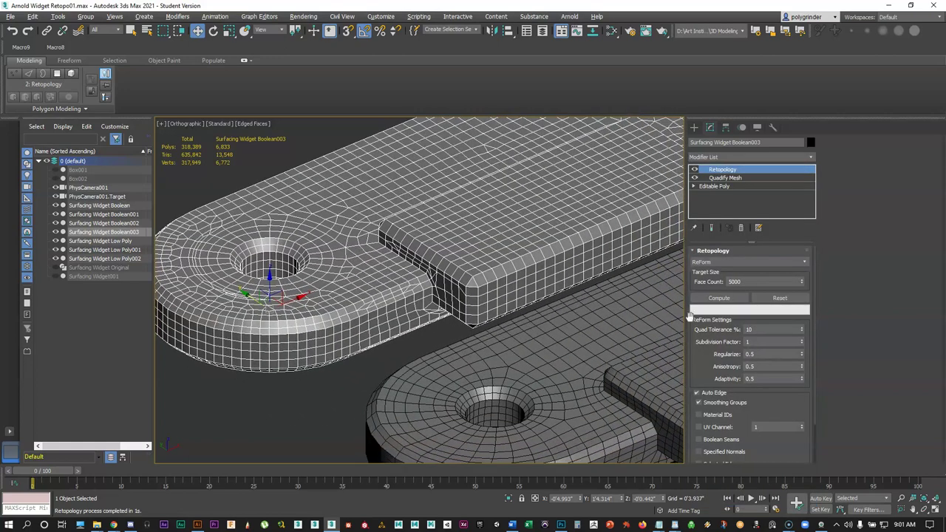
left_click(718, 299)
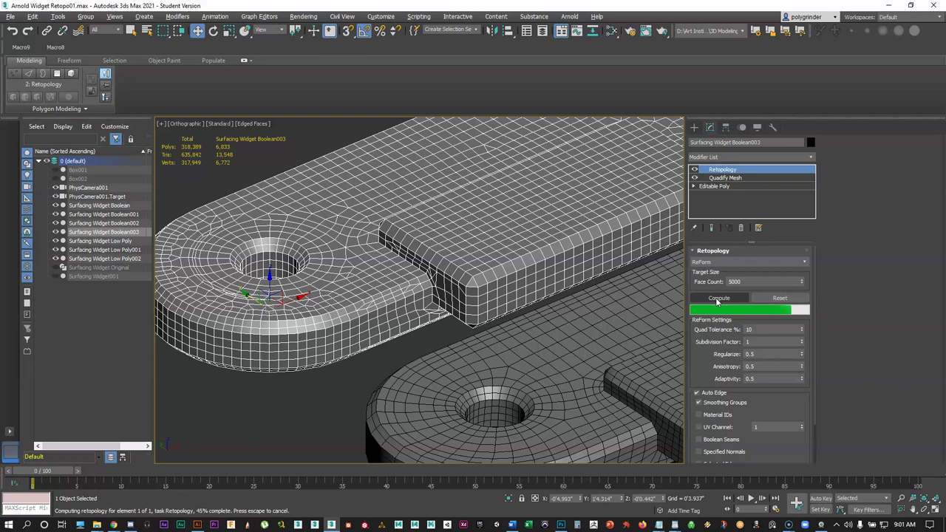
middle_click_drag(531, 246, 393, 264)
scroll(392, 225, "down", 3)
scroll(393, 263, "down", 2)
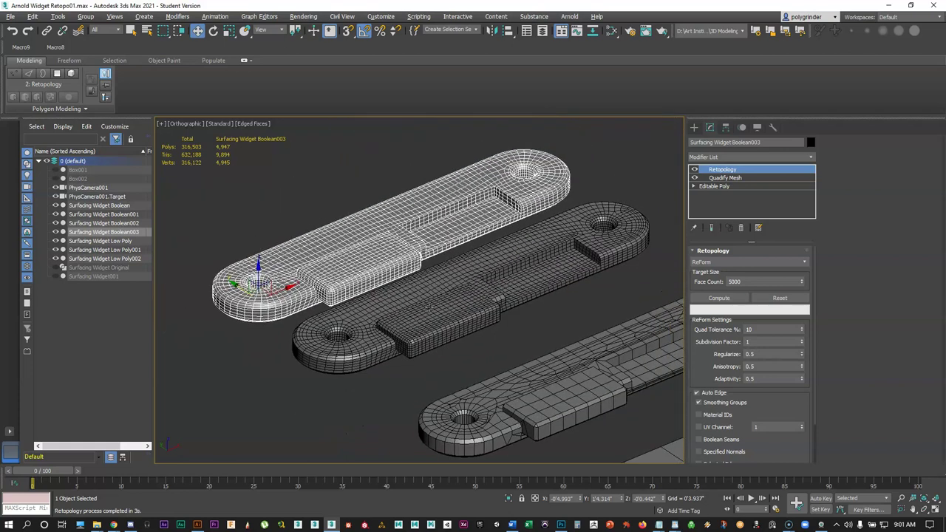
Select the middle Boolean002 plate and frame it in the viewport.
left_click(429, 307)
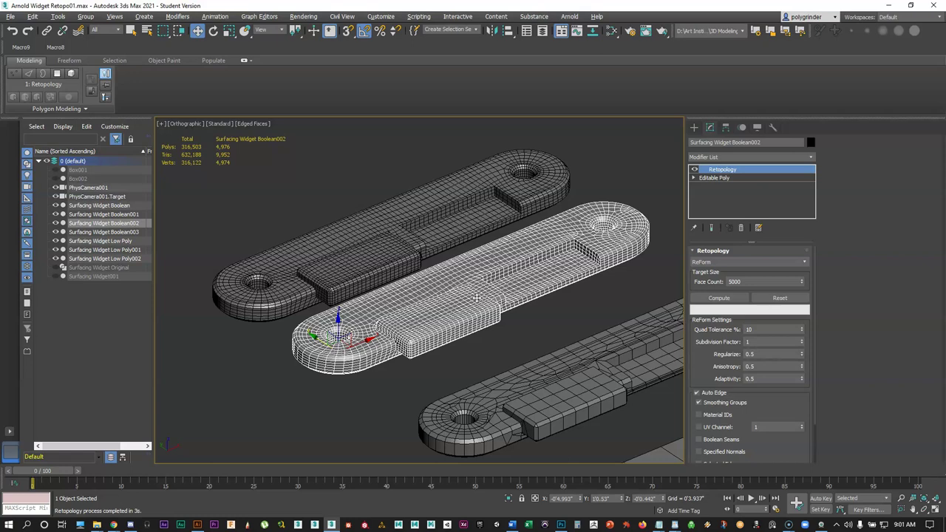
scroll(436, 310, "up", 3)
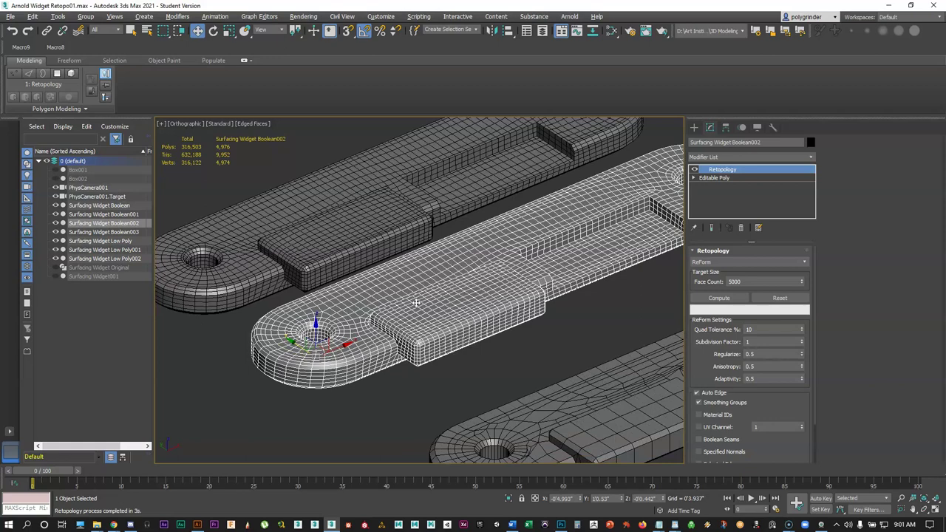
middle_click_drag(416, 303, 372, 254)
scroll(369, 250, "up", 2)
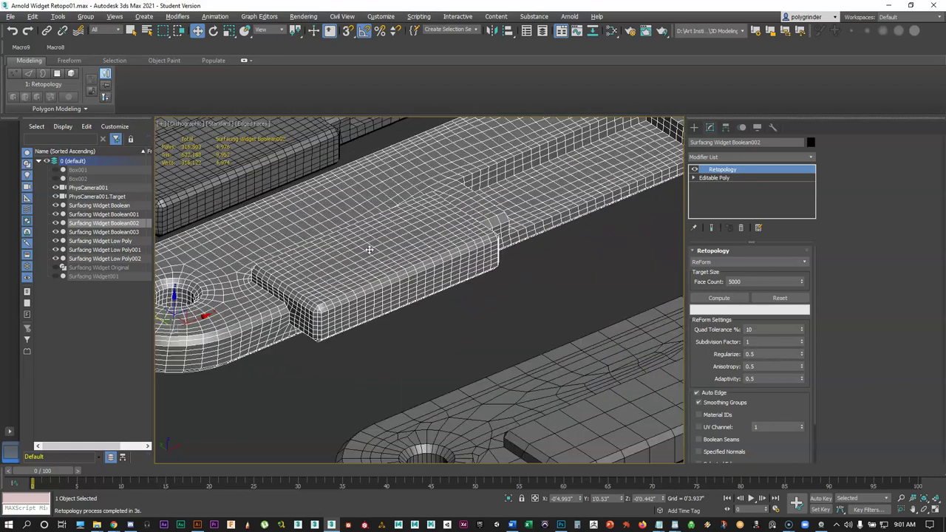
scroll(382, 285, "down", 4)
middle_click_drag(362, 283, 312, 242)
middle_click_drag(250, 266, 343, 327)
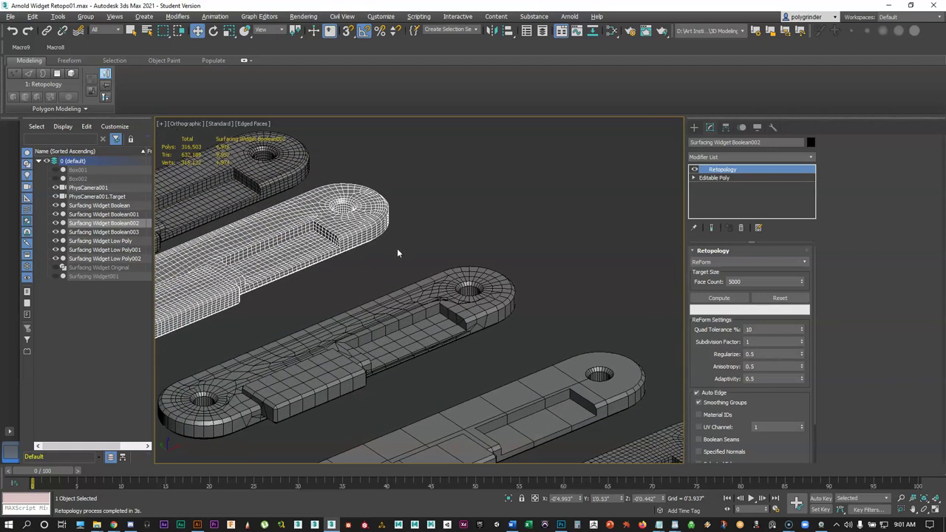
Toggle the wireframe overlay off and on with F4 to judge shading, then zoom out.
scroll(237, 324, "up", 8)
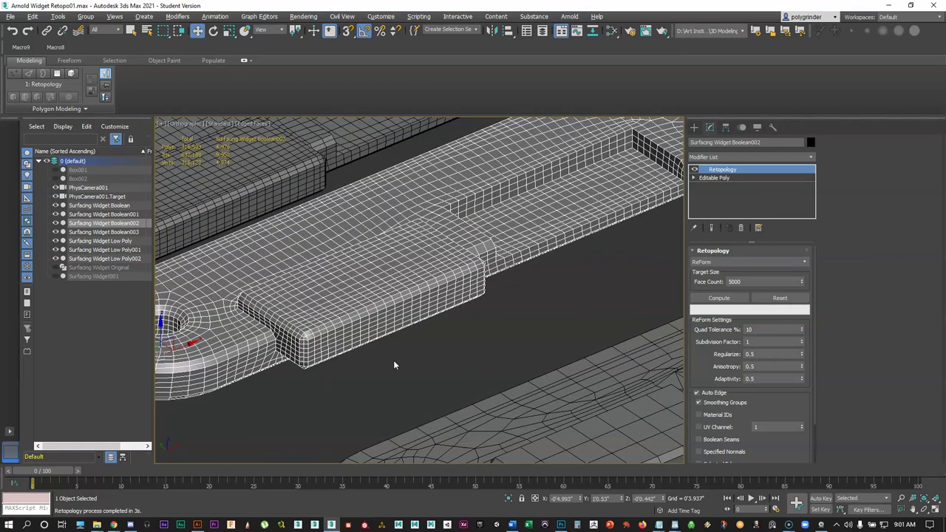
key("F4")
scroll(360, 357, "down", 3)
middle_click_drag(432, 371, 538, 318)
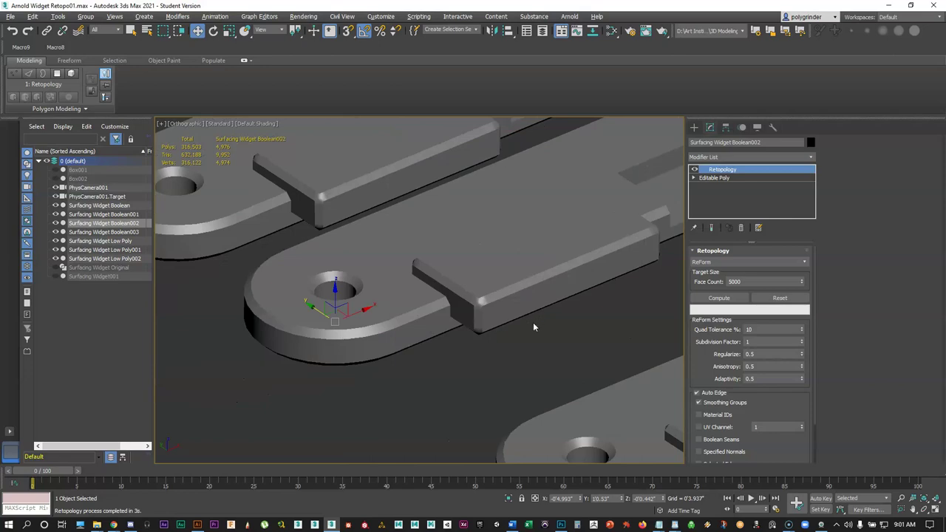
key("F4")
scroll(517, 339, "down", 6)
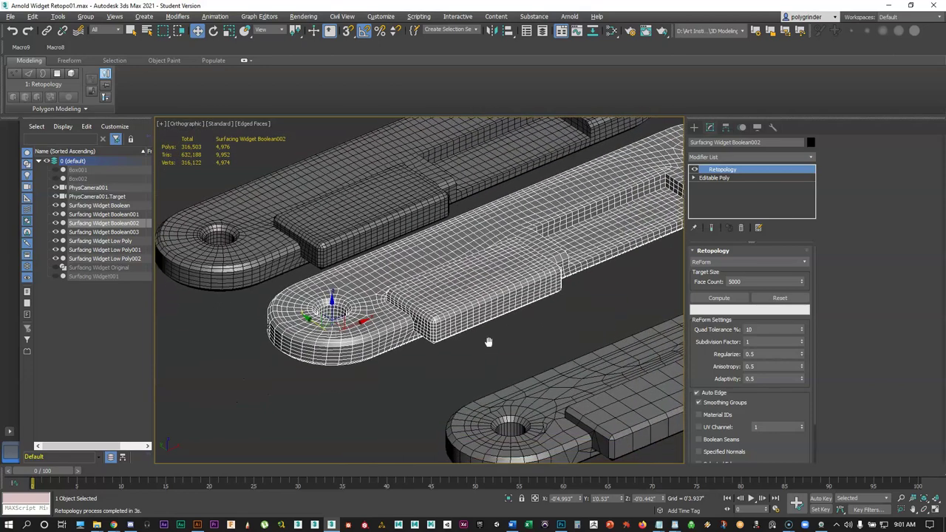
scroll(444, 333, "down", 3)
middle_click_drag(393, 323, 406, 327)
Clone Surfacing Widget Low Poly001 as Surfacing Widget Low Poly003.
left_click(544, 408)
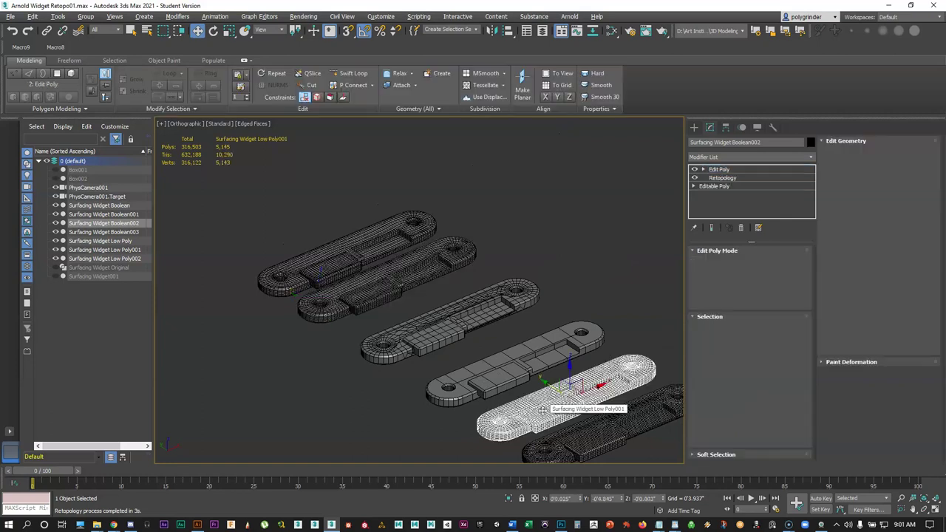
left_click_drag(547, 384, 340, 242, "shift")
left_click(473, 305)
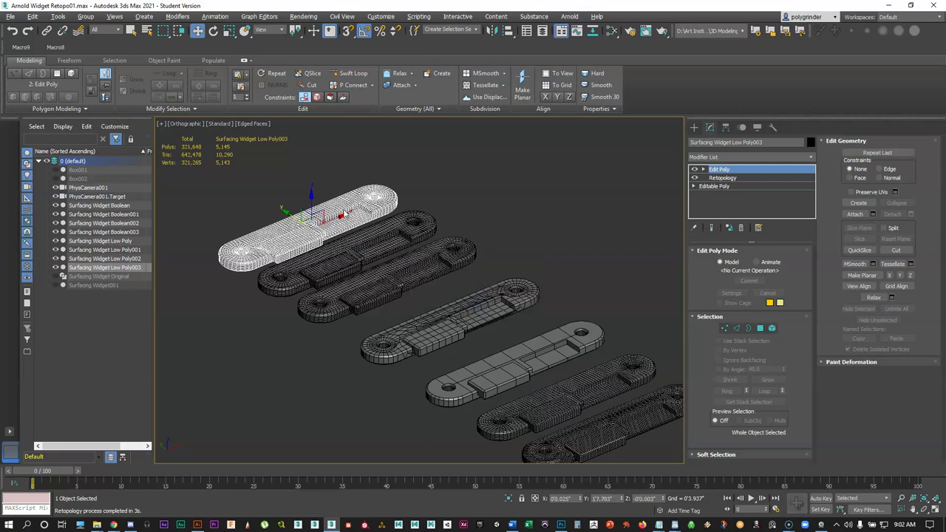
Isolate Boolean002, Boolean003 and Low Poly003, then switch to Perspective view.
left_click_drag(316, 167, 431, 295)
right_click(414, 269)
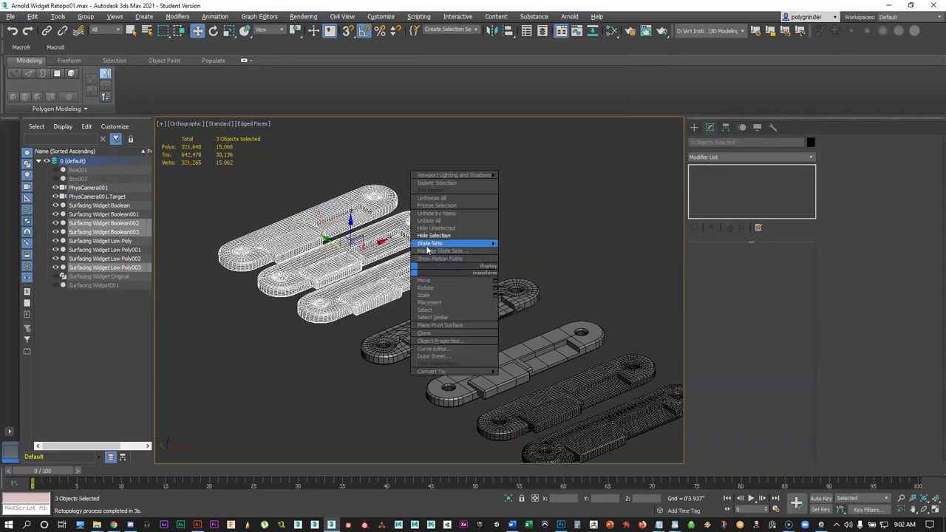
left_click(442, 192)
scroll(421, 288, "up", 3)
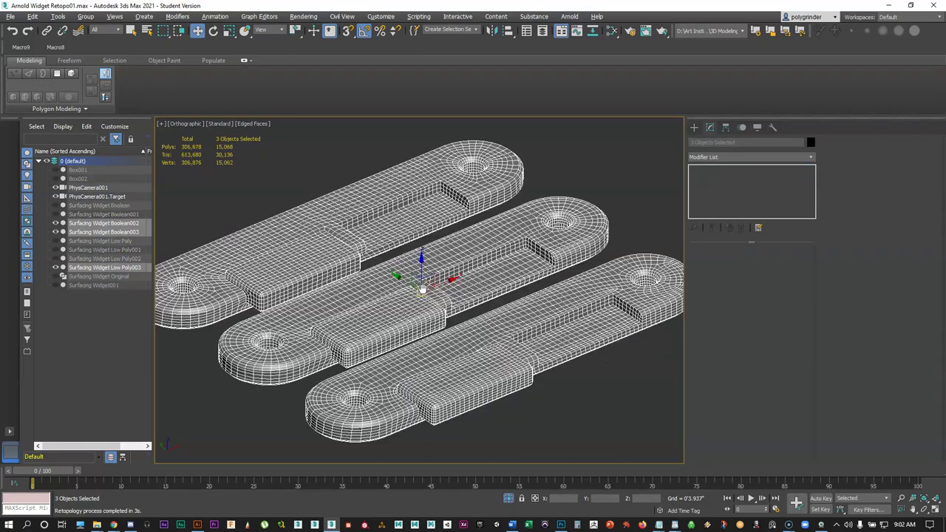
key("p")
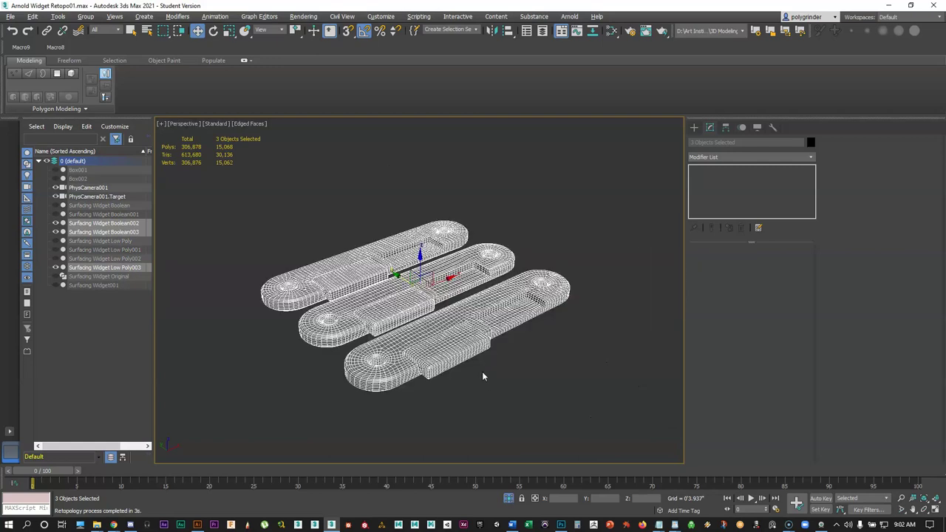
scroll(494, 380, "up", 3)
left_click(543, 418)
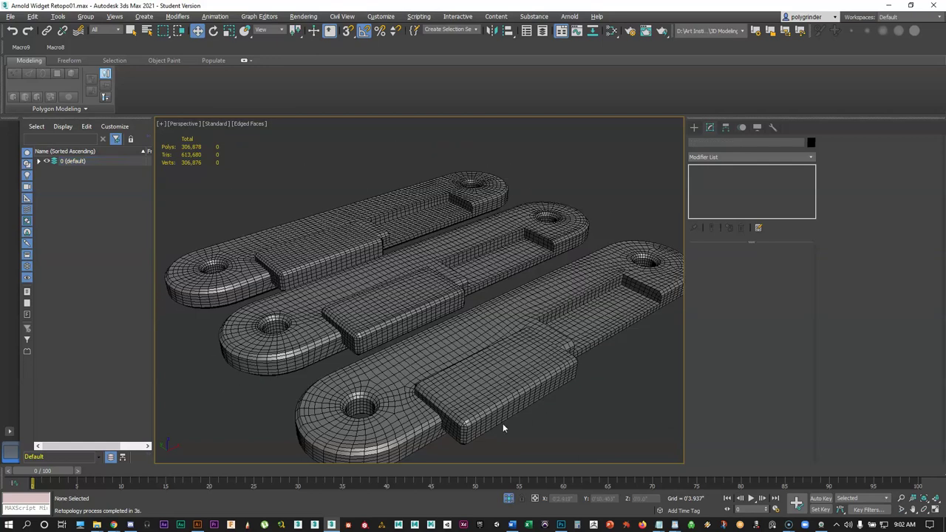
middle_click_drag(428, 367, 501, 362)
scroll(414, 338, "up", 4)
scroll(500, 363, "down", 1)
scroll(465, 300, "up", 3)
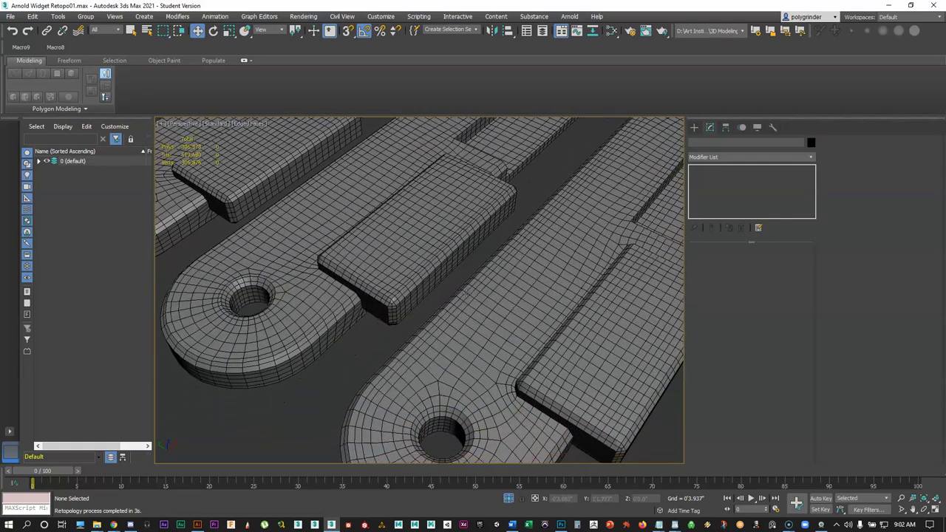
scroll(462, 299, "down", 3)
middle_click_drag(441, 317, 440, 333)
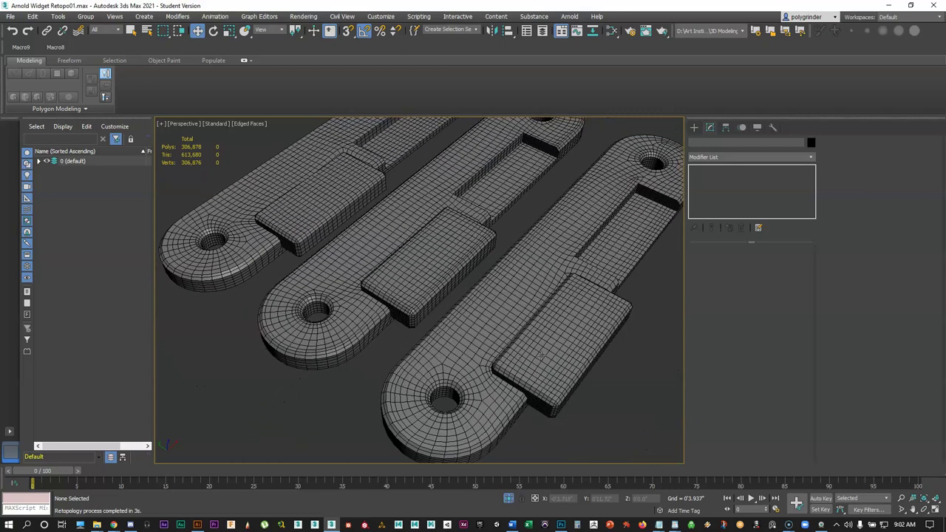
middle_click_drag(536, 370, 540, 372)
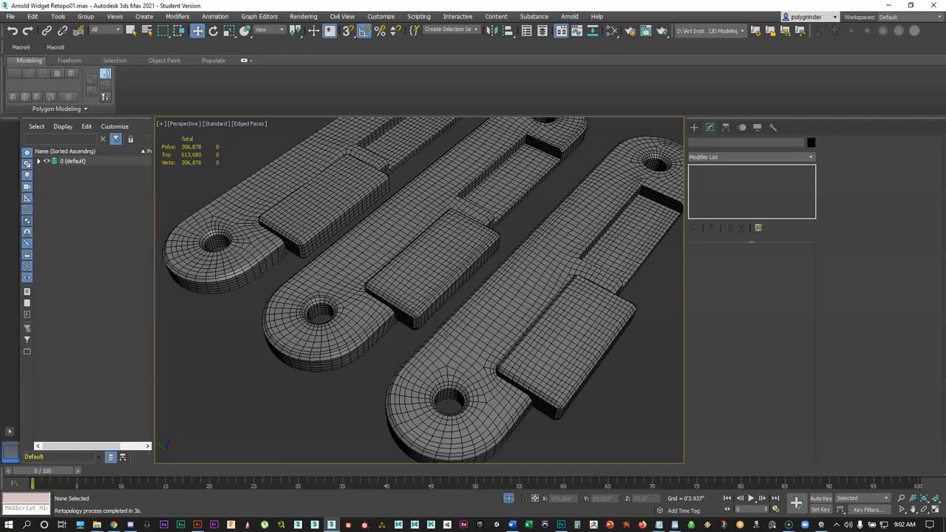
middle_click_drag(397, 299, 279, 300, "alt")
scroll(437, 343, "up", 3)
scroll(373, 339, "up", 2)
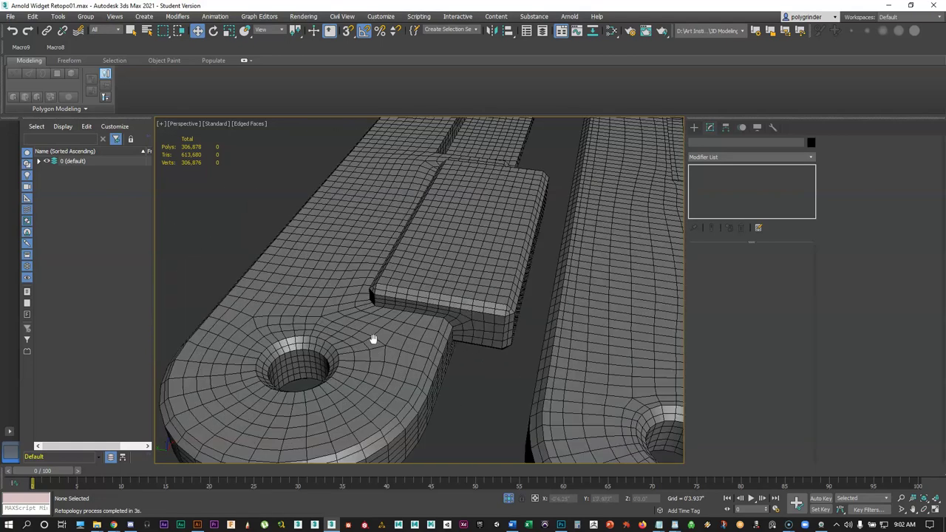
middle_click_drag(397, 341, 305, 283)
scroll(479, 329, "down", 3)
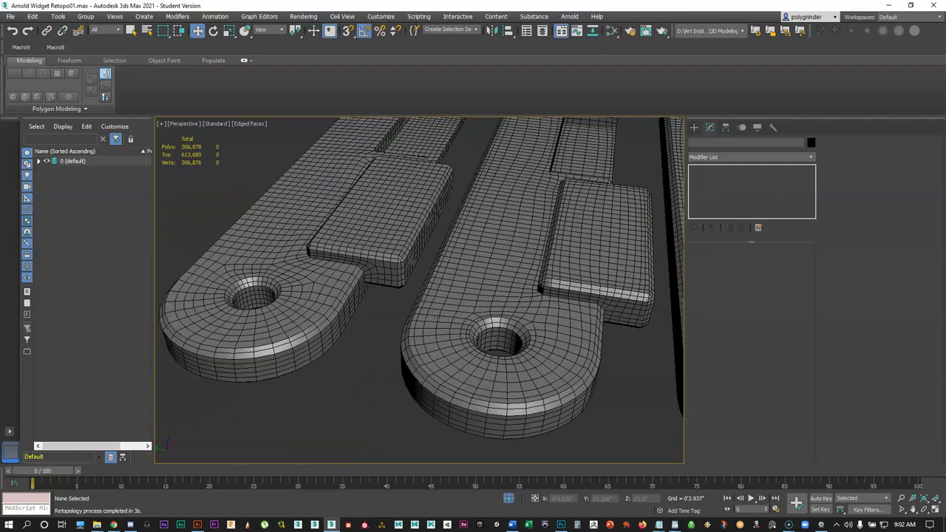
middle_click_drag(566, 303, 498, 317, "alt")
scroll(568, 342, "up", 3)
middle_click_drag(596, 360, 574, 335, "alt")
scroll(574, 335, "down", 3)
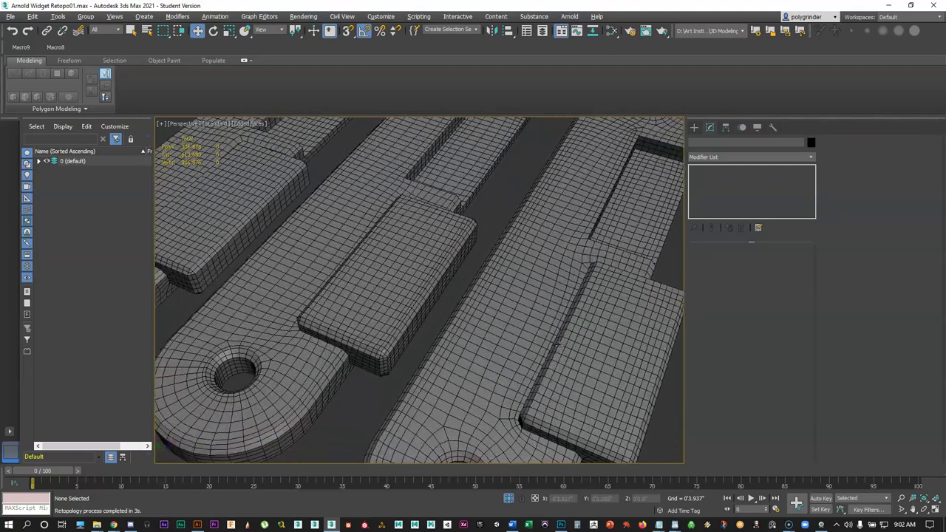
scroll(463, 344, "up", 1)
middle_click_drag(463, 298, 486, 273)
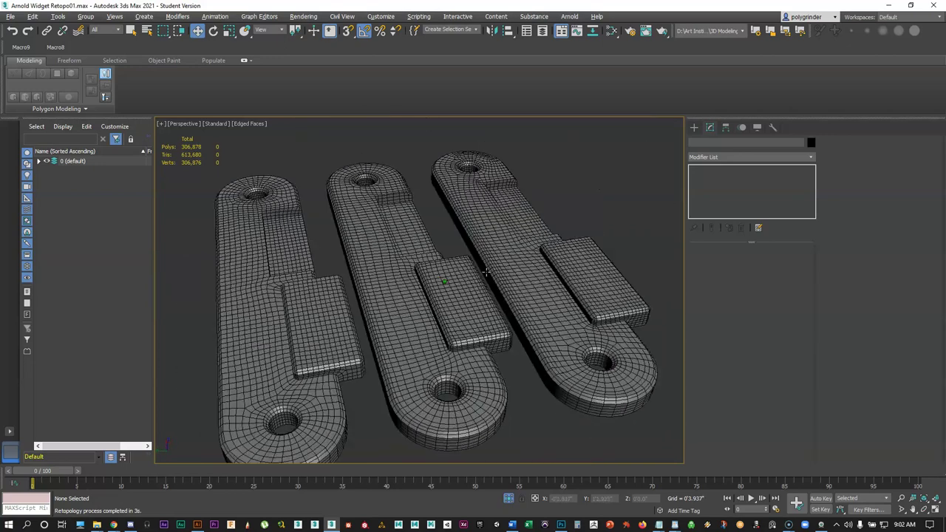
left_click(281, 244)
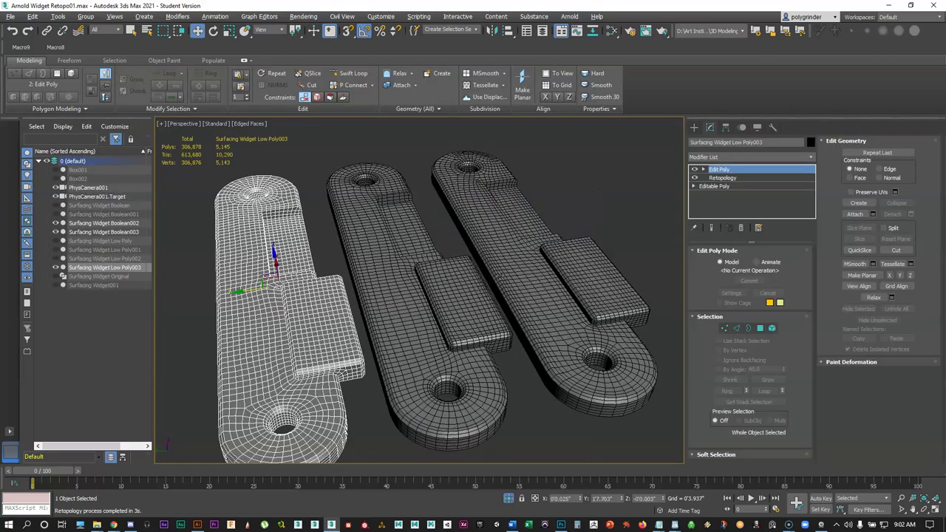
middle_click_drag(499, 273, 520, 272, "alt")
scroll(446, 283, "up", 5)
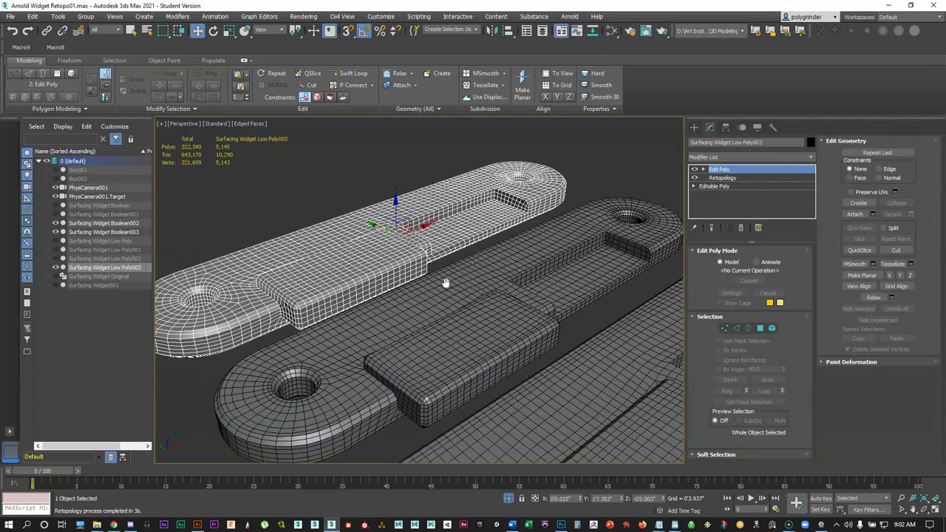
middle_click_drag(446, 283, 321, 212)
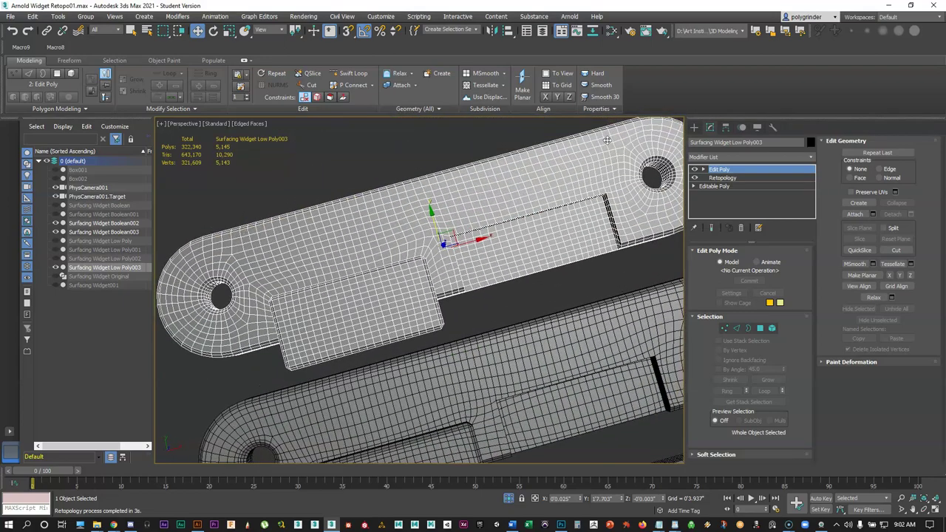
middle_click_drag(321, 212, 407, 256, "alt")
middle_click_drag(572, 223, 360, 319, "alt")
middle_click_drag(652, 221, 404, 219, "alt")
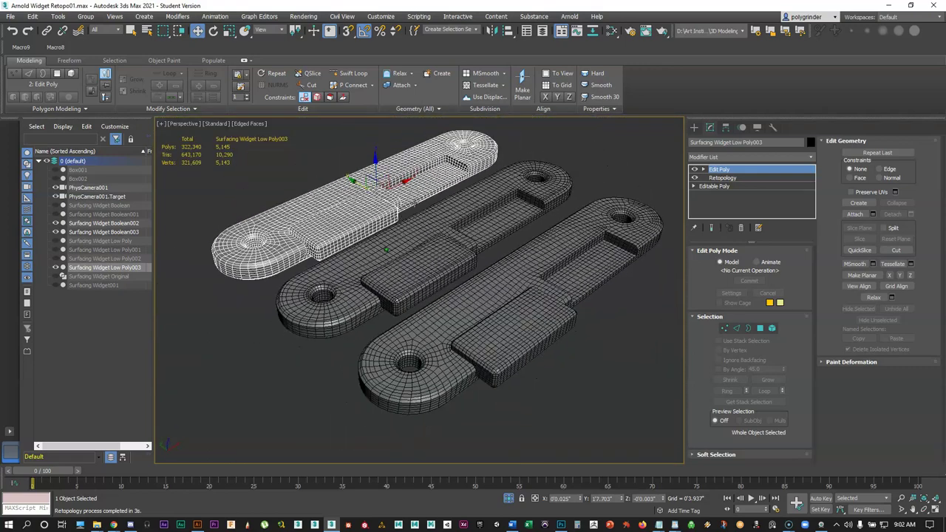
scroll(414, 204, "up", 5)
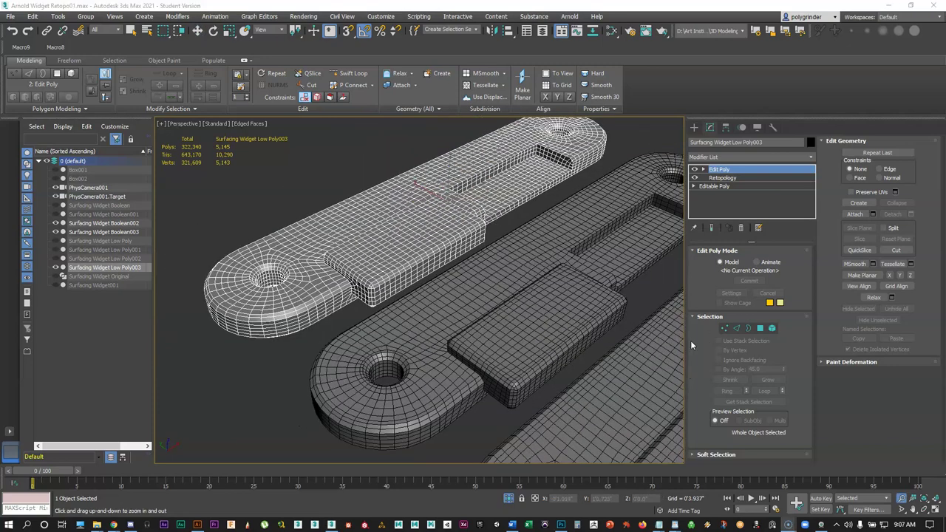
middle_click_drag(576, 308, 579, 323)
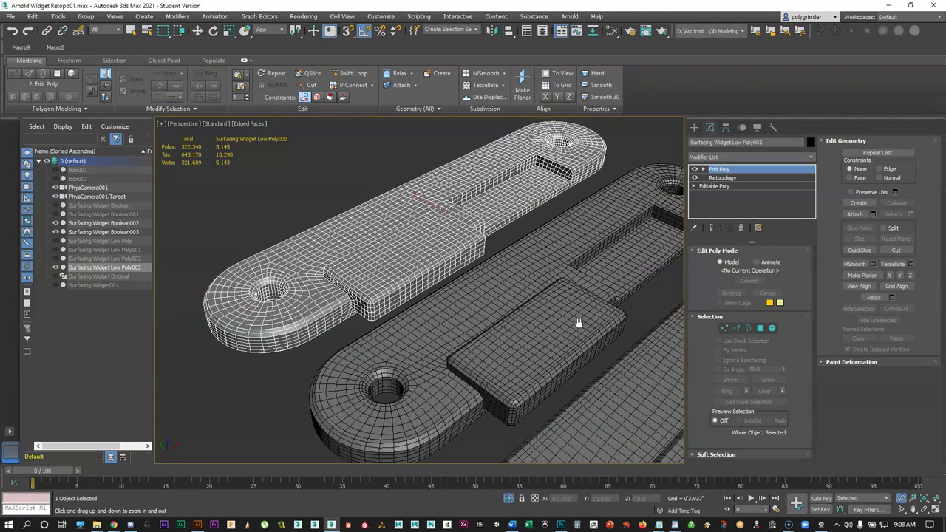
scroll(579, 323, "down", 5)
scroll(468, 312, "down", 1)
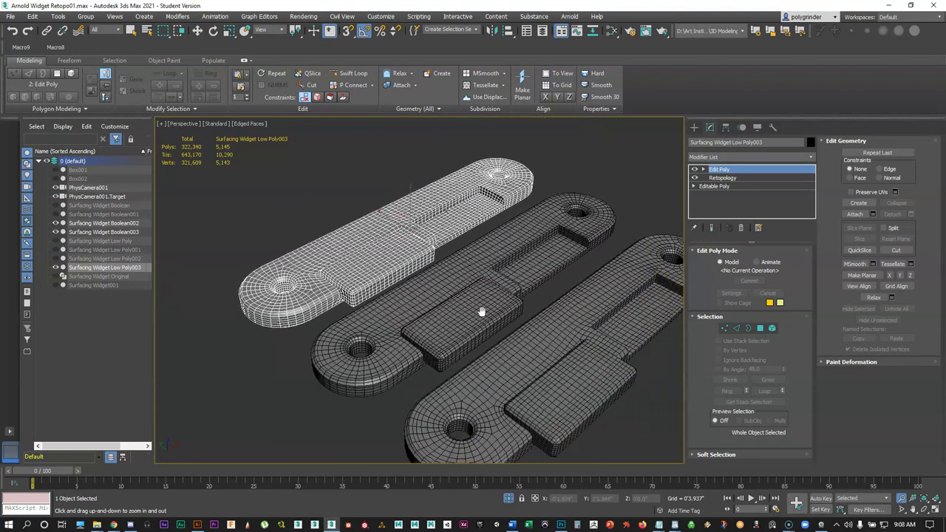
scroll(469, 311, "up", 4)
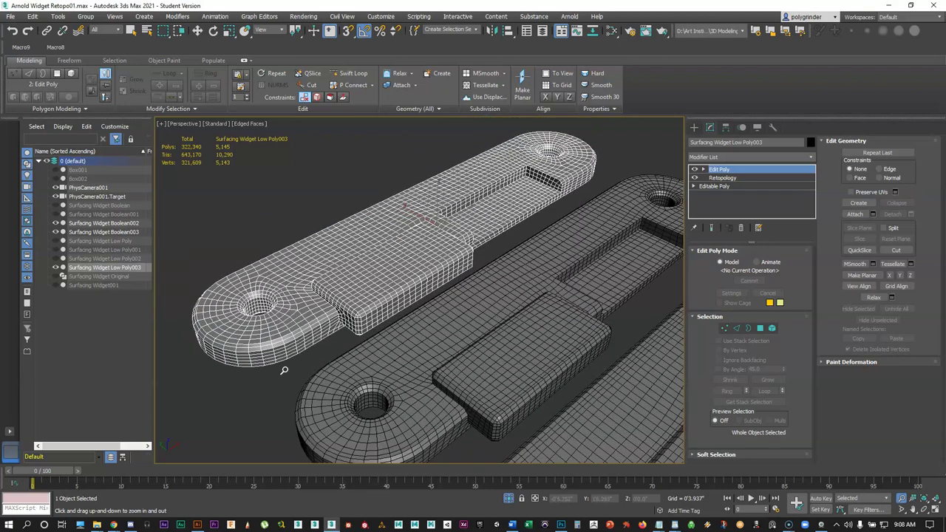
key("w")
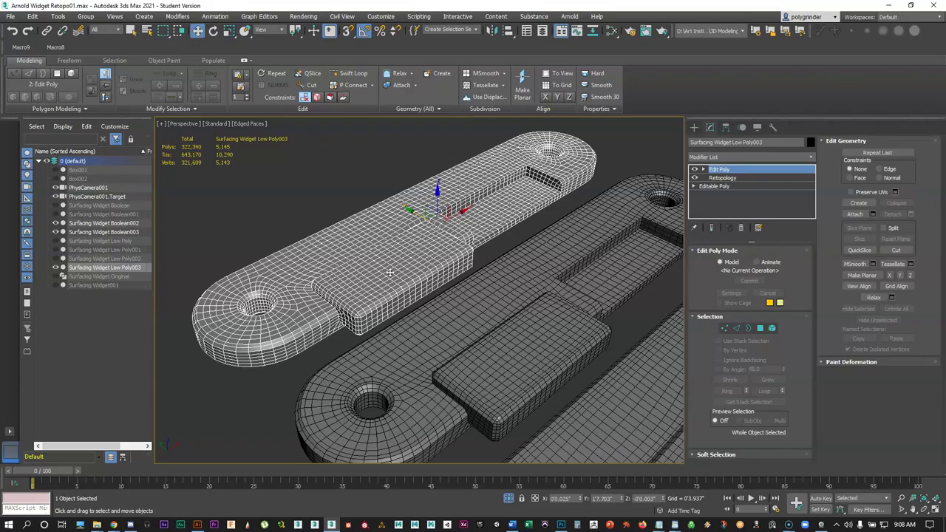
middle_click_drag(389, 272, 485, 271, "alt")
middle_click_drag(443, 297, 492, 339, "alt")
scroll(491, 340, "up", 3)
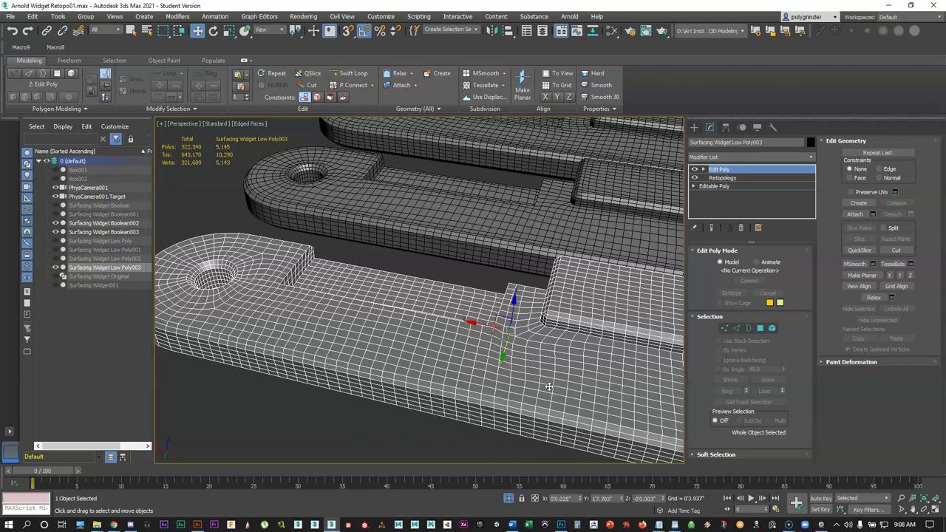
key("shift+z")
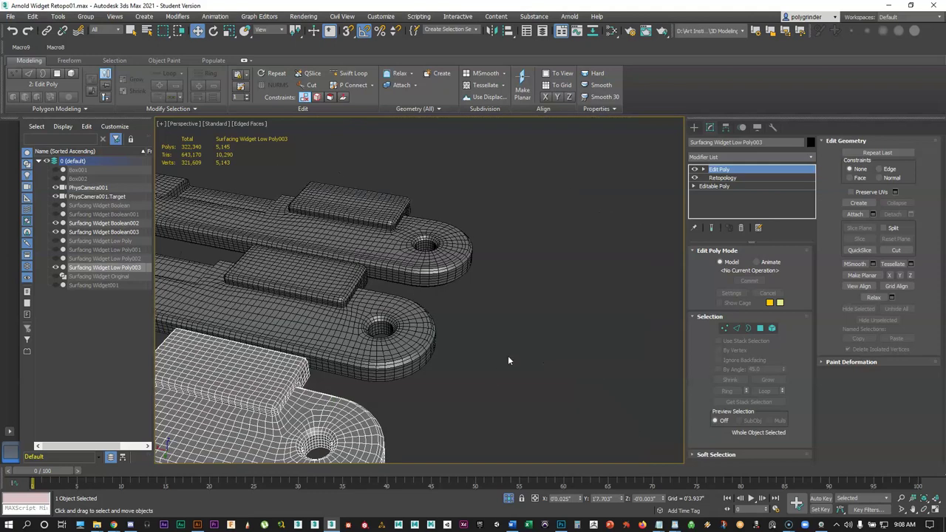
key("shift+z")
key("shift+z")
key("shift+z")
key("shift+z")
key("shift+z")
key("shift+z")
middle_click_drag(450, 283, 421, 311)
key("shift+z")
key("shift+z")
key("shift+z")
key("shift+z")
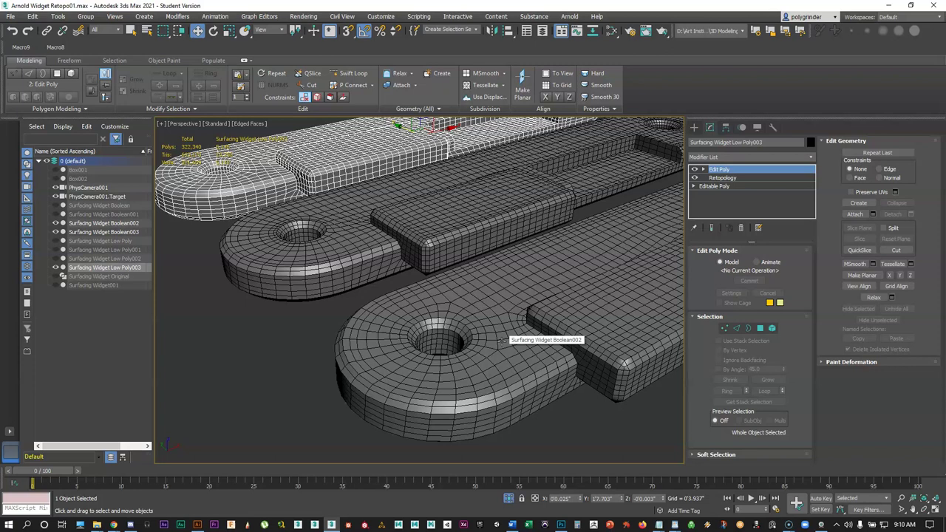
Orbit, zoom and pan the Perspective view to frame the three remeshed widgets.
middle_click_drag(474, 361, 503, 385, "alt")
scroll(476, 309, "down", 3)
middle_click_drag(484, 318, 504, 336, "alt")
scroll(505, 337, "down", 4)
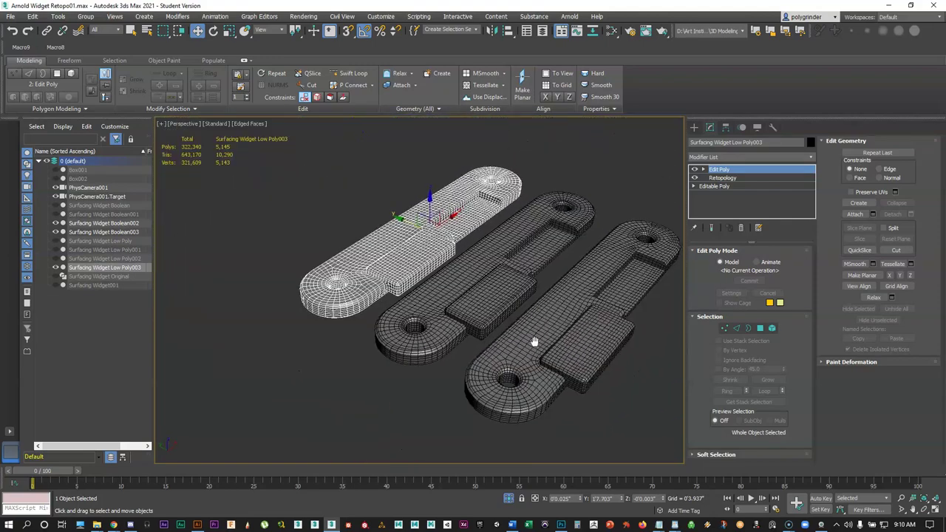
middle_click_drag(553, 306, 490, 313)
scroll(490, 312, "up", 3)
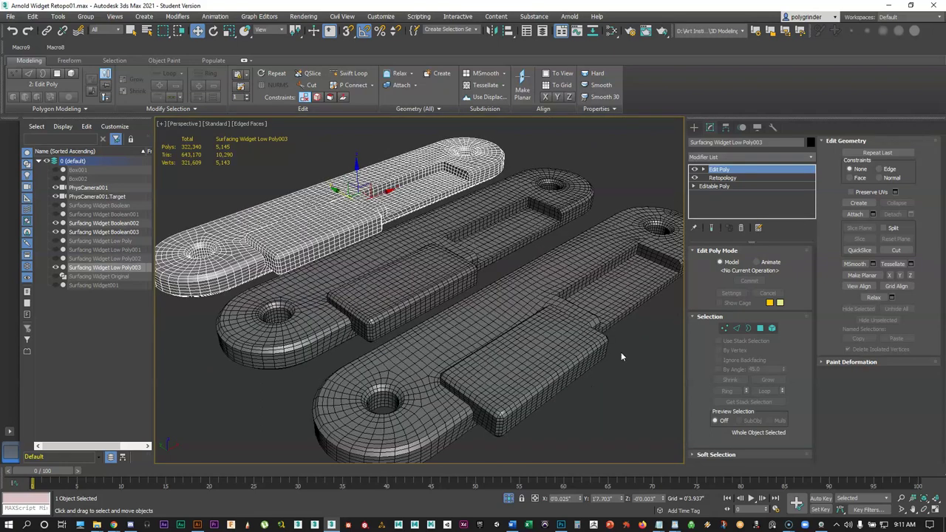
middle_click_drag(524, 431, 515, 416)
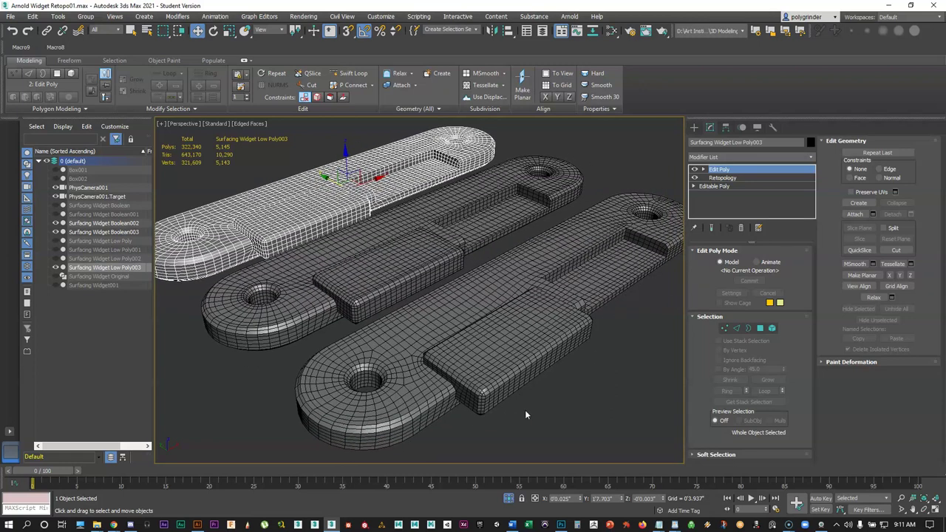